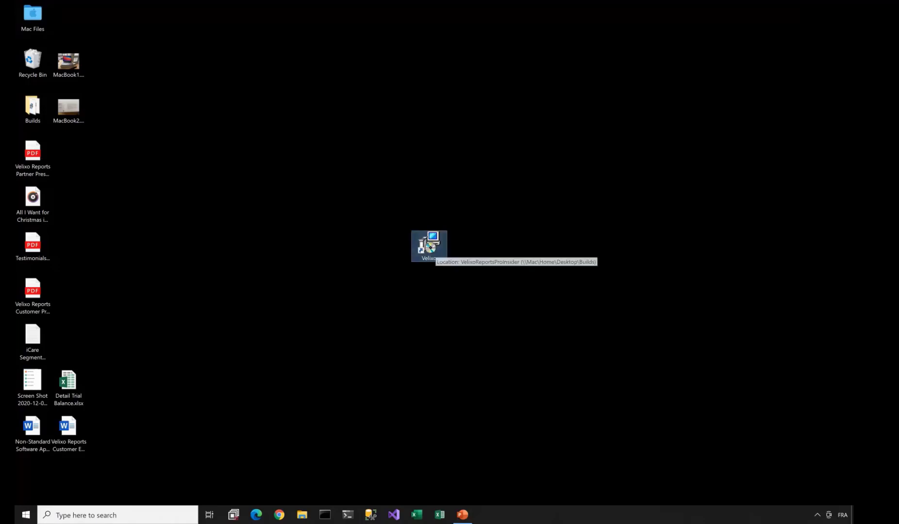
- Run the Velixo installer and install Velixo Reports Pro 5.1 for Excel and Acumatica
{"action": "double_click", "coordinate": [427, 245]}
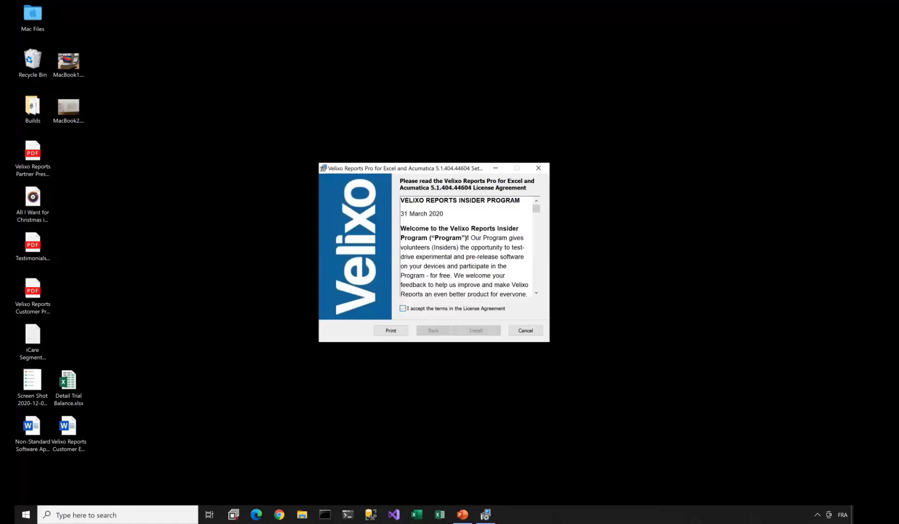
{"action": "left_click", "coordinate": [476, 330]}
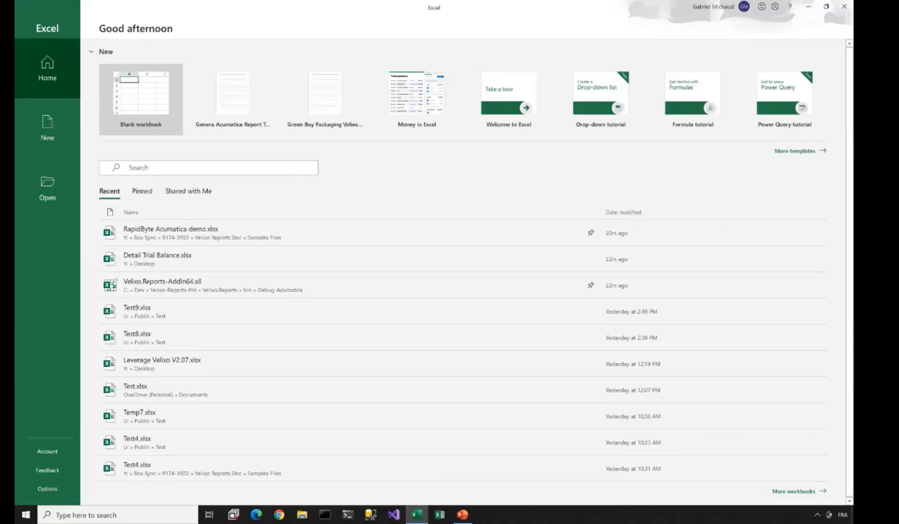
- Create the blank workbook Book2 and bring up the Acumatica ribbon commands
{"action": "left_click", "coordinate": [141, 99]}
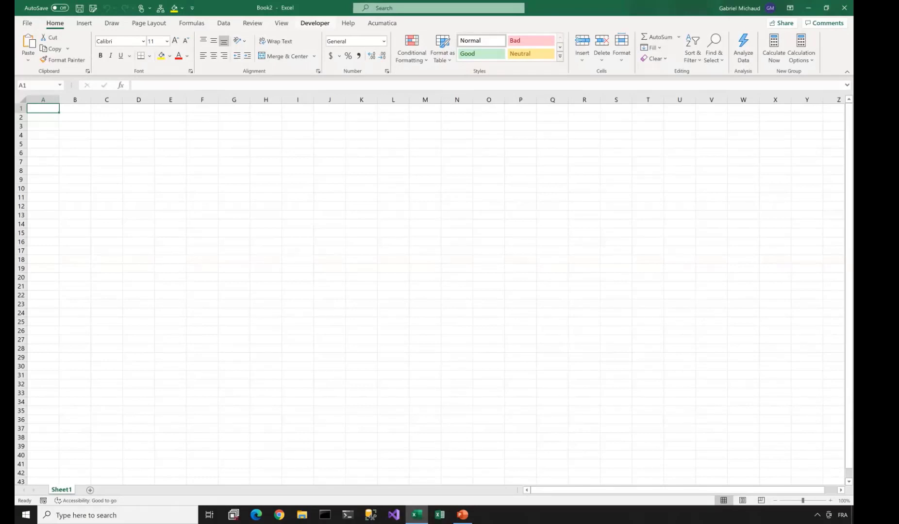
{"action": "left_click", "coordinate": [382, 23]}
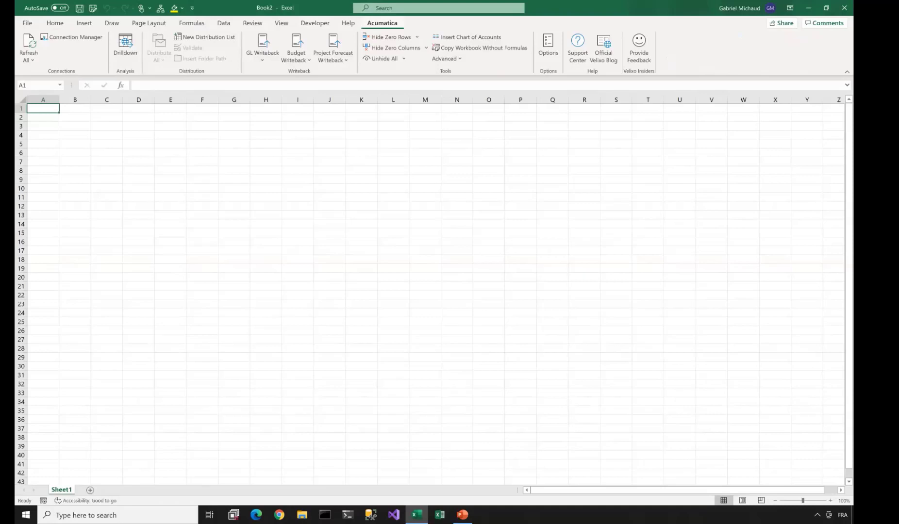
{"action": "left_click", "coordinate": [72, 37]}
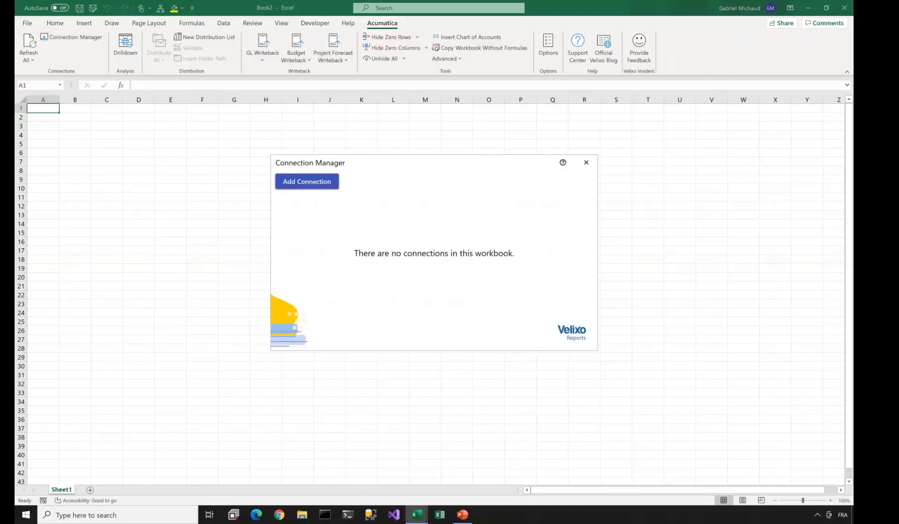
{"action": "left_click", "coordinate": [307, 182]}
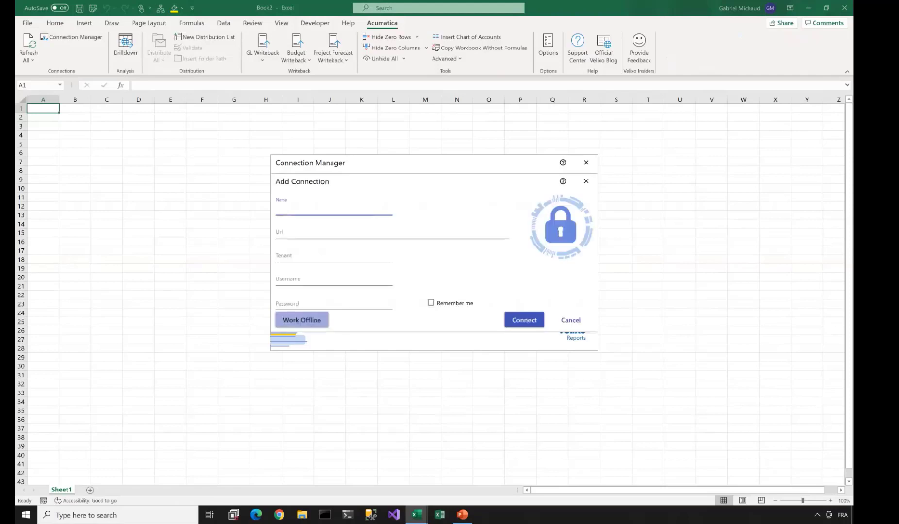
{"action": "type", "text": "Demo"}
{"action": "key", "text": "Tab"}
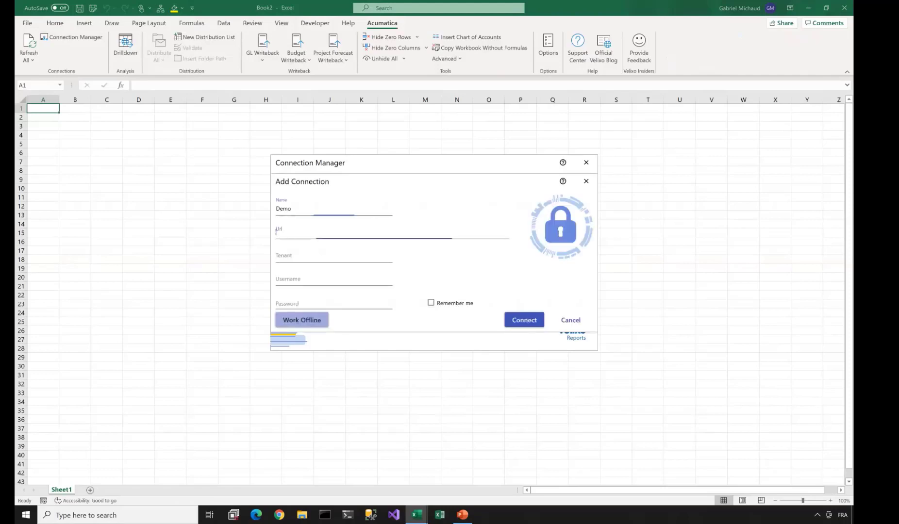
{"action": "type", "text": "https://demo.velixo.com"}
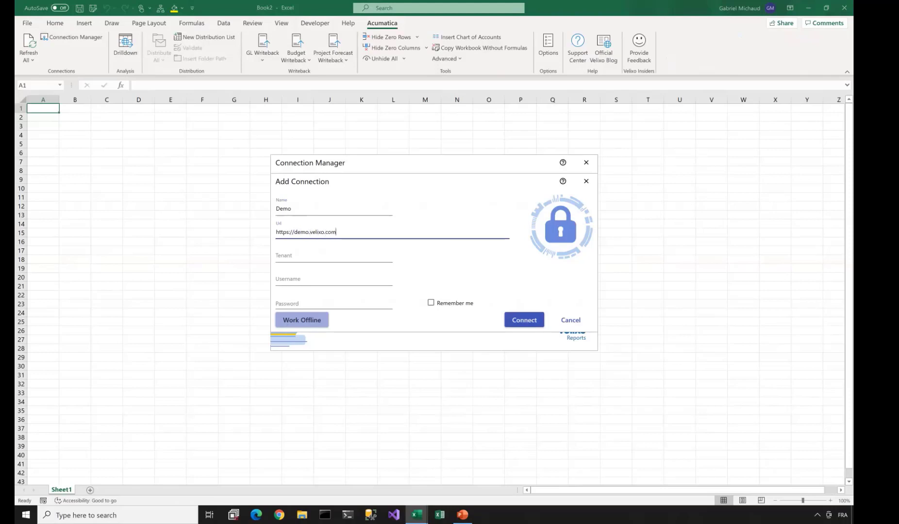
{"action": "key", "text": "Tab"}
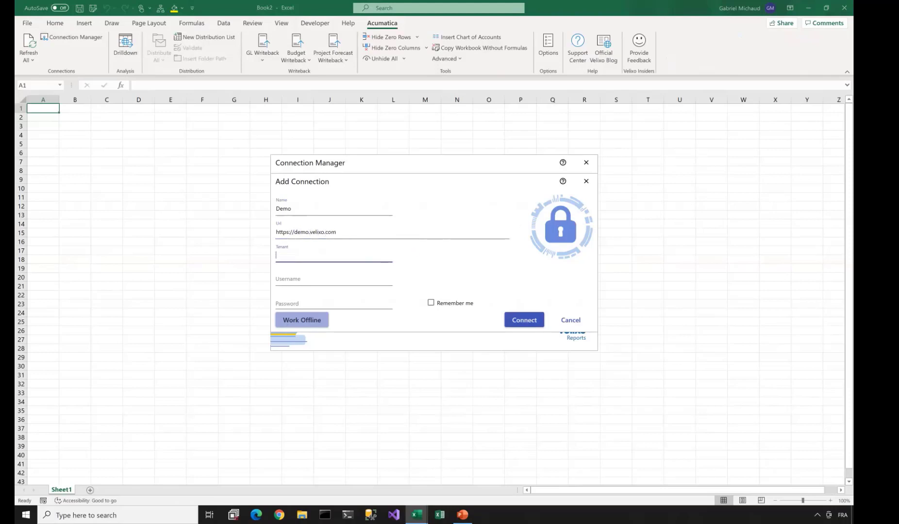
{"action": "type", "text": "Company"}
{"action": "key", "text": "Tab"}
{"action": "type", "text": "admin"}
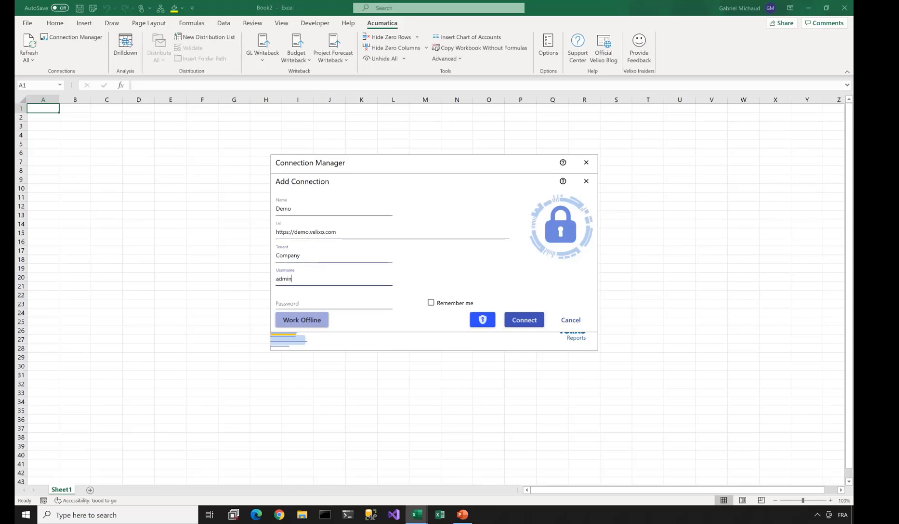
{"action": "key", "text": "Tab"}
{"action": "type", "text": "••••••••••"}
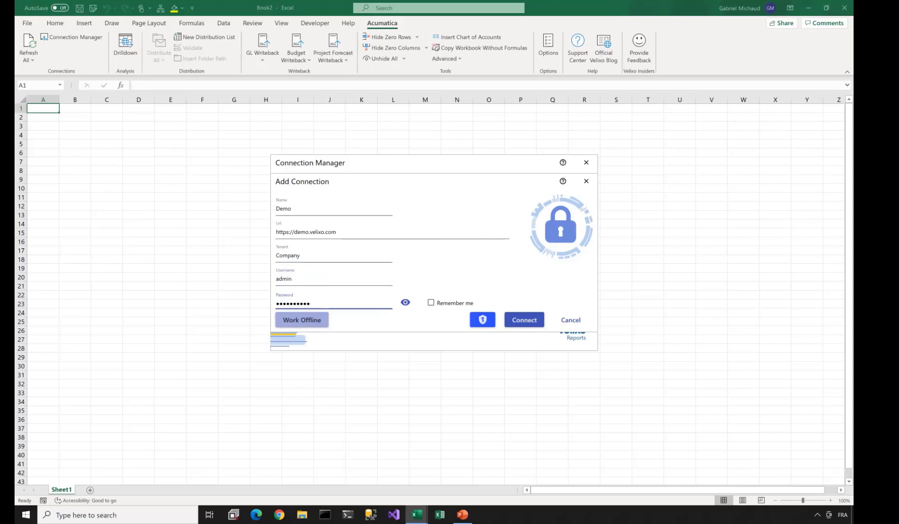
{"action": "triple_click", "coordinate": [306, 232]}
{"action": "key", "text": "ctrl+c"}
{"action": "left_click", "coordinate": [279, 514]}
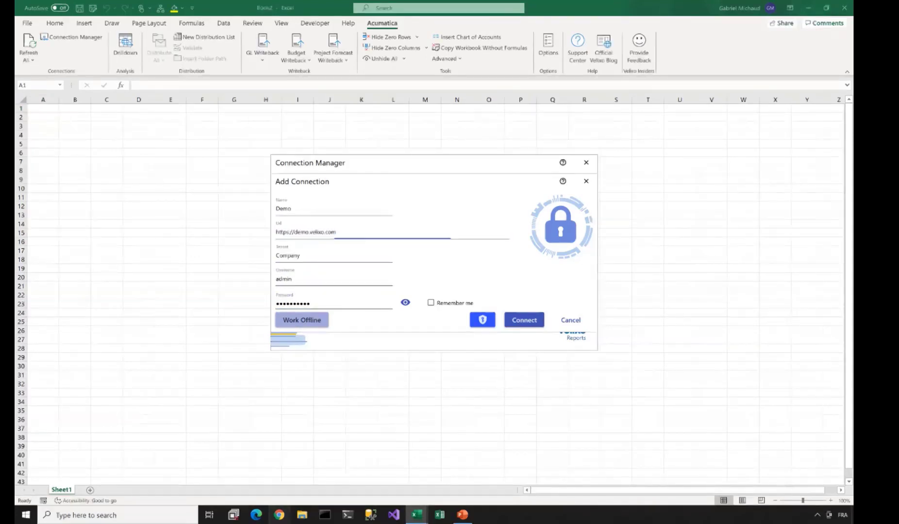
{"action": "key", "text": "ctrl+v"}
{"action": "key", "text": "Return"}
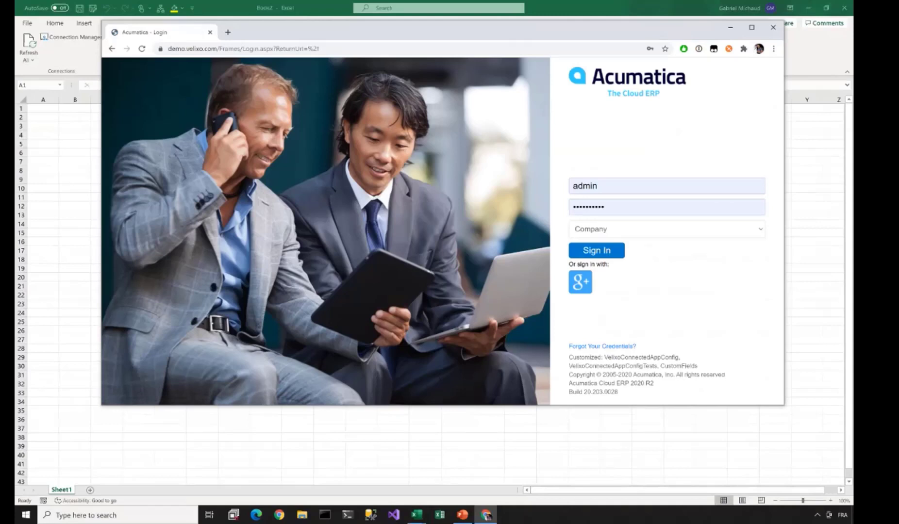
- Sign in to Acumatica, maximize the browser, view the branch list, and return to Excel
{"action": "left_click", "coordinate": [597, 250]}
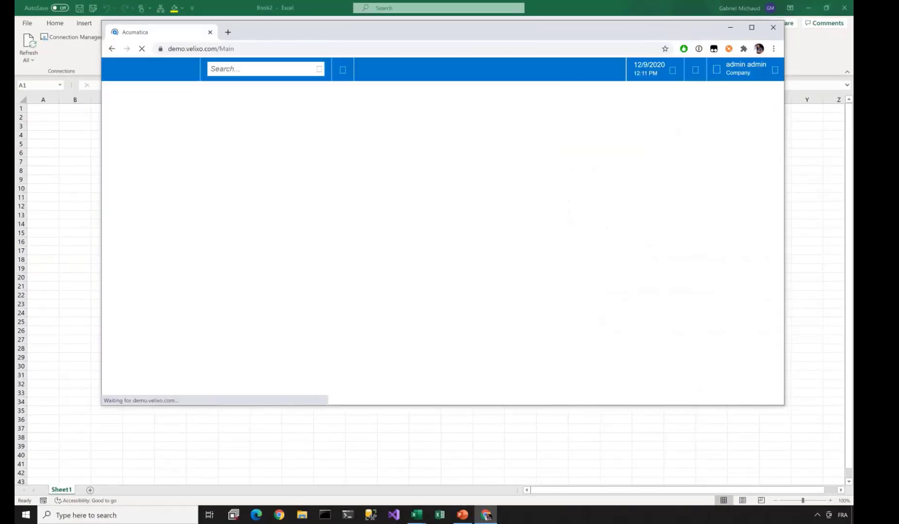
{"action": "left_click", "coordinate": [752, 28]}
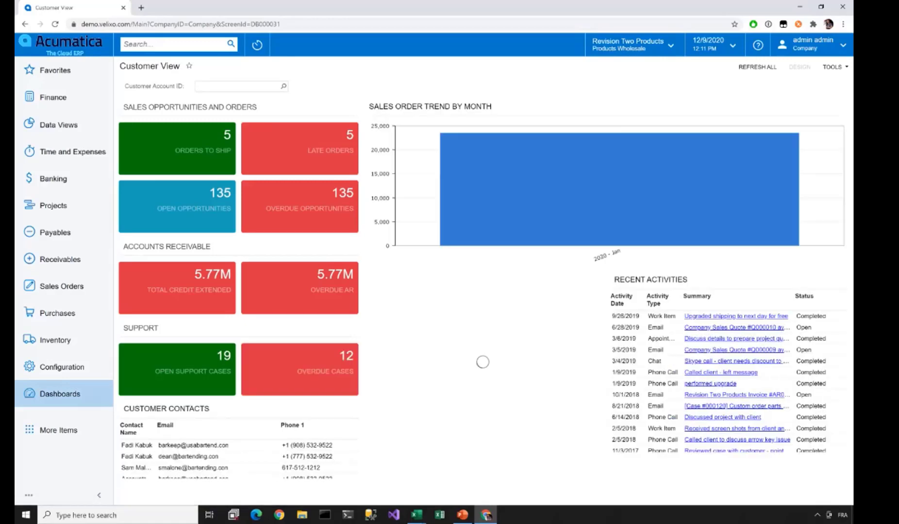
{"action": "left_click", "coordinate": [633, 45]}
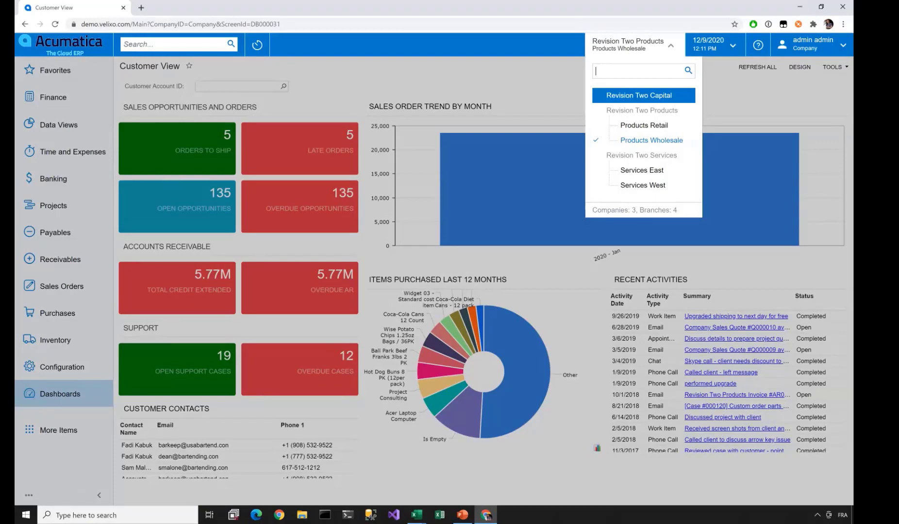
{"action": "key", "text": "alt+Tab"}
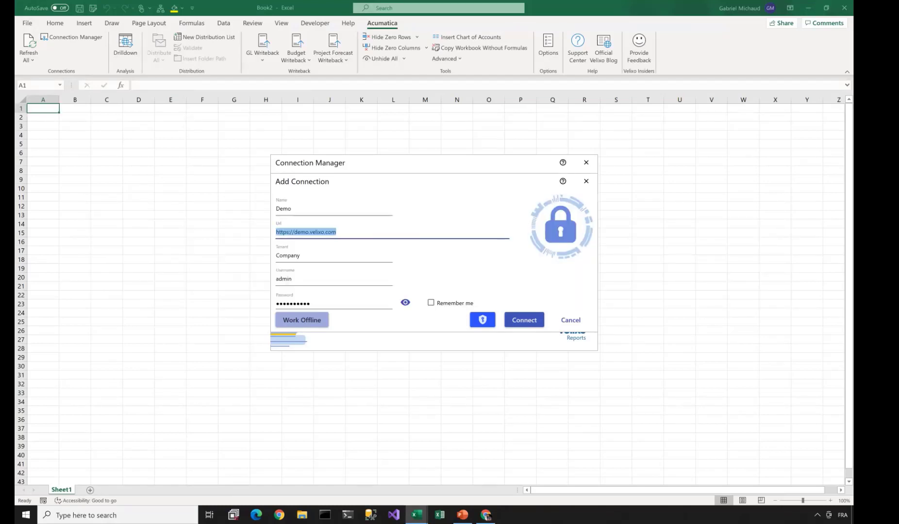
{"action": "key", "text": "alt+Tab"}
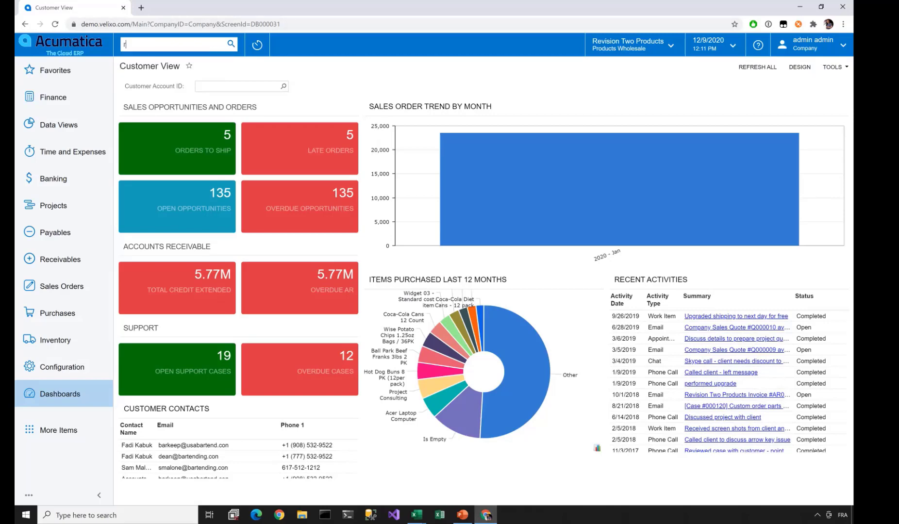
{"action": "type", "text": "restriction g"}
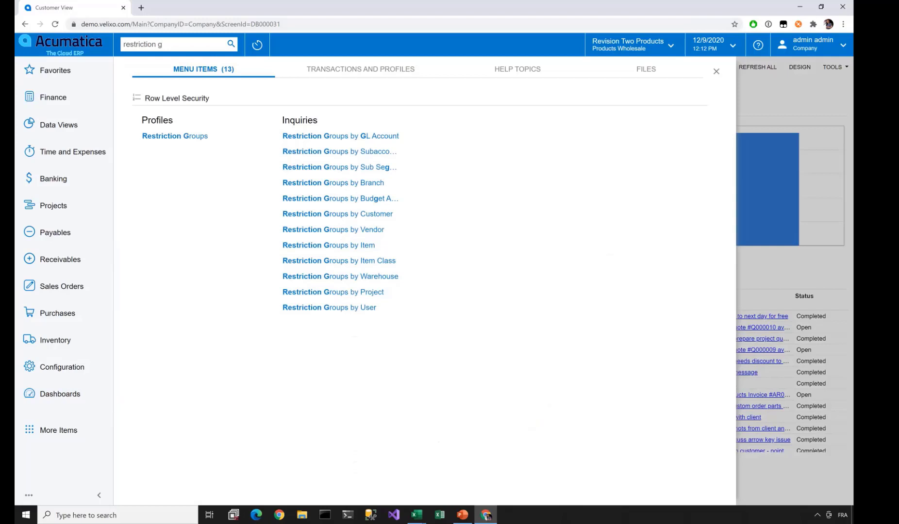
{"action": "key", "text": "Escape"}
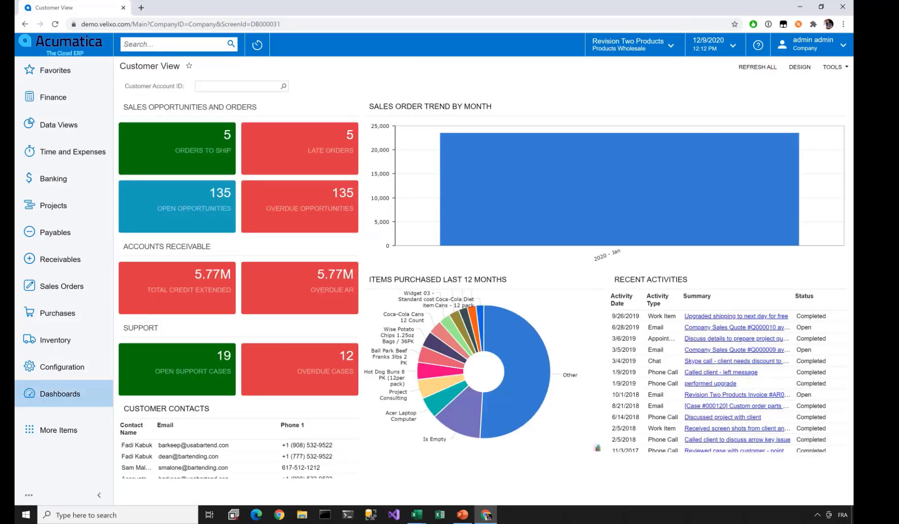
{"action": "key", "text": "alt+Tab"}
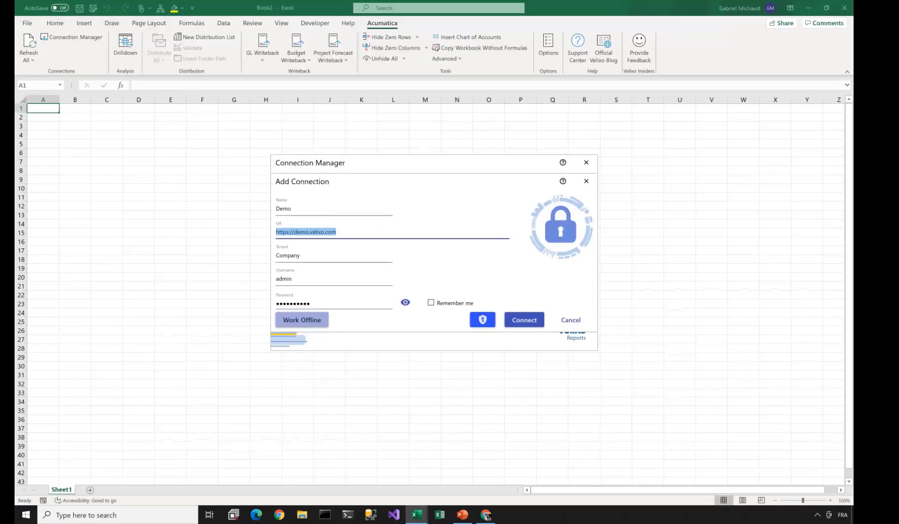
- Connect the Demo connection, close the Connection Manager, and zoom the sheet to 140%
{"action": "left_click", "coordinate": [301, 256]}
{"action": "left_click", "coordinate": [524, 319]}
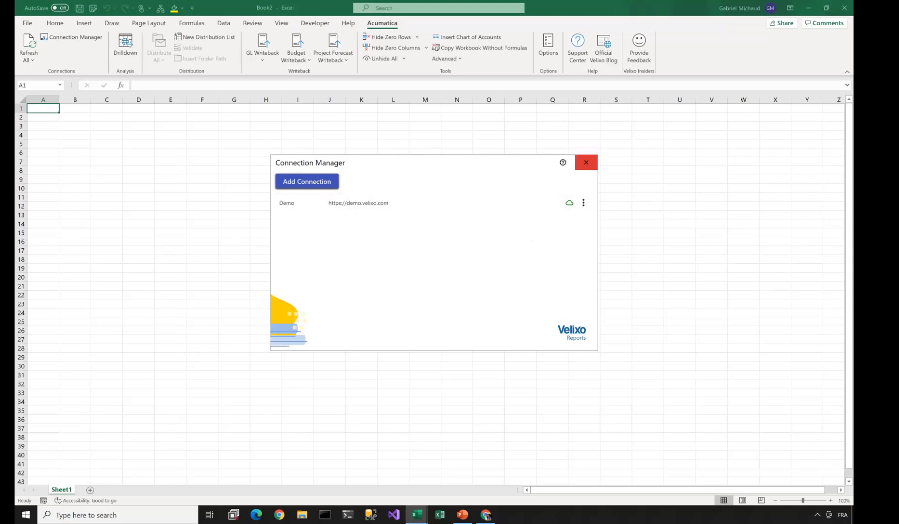
{"action": "left_click", "coordinate": [585, 162]}
{"action": "left_click", "coordinate": [830, 500]}
{"action": "left_click", "coordinate": [830, 501]}
{"action": "left_click", "coordinate": [830, 500]}
{"action": "left_click", "coordinate": [829, 500]}
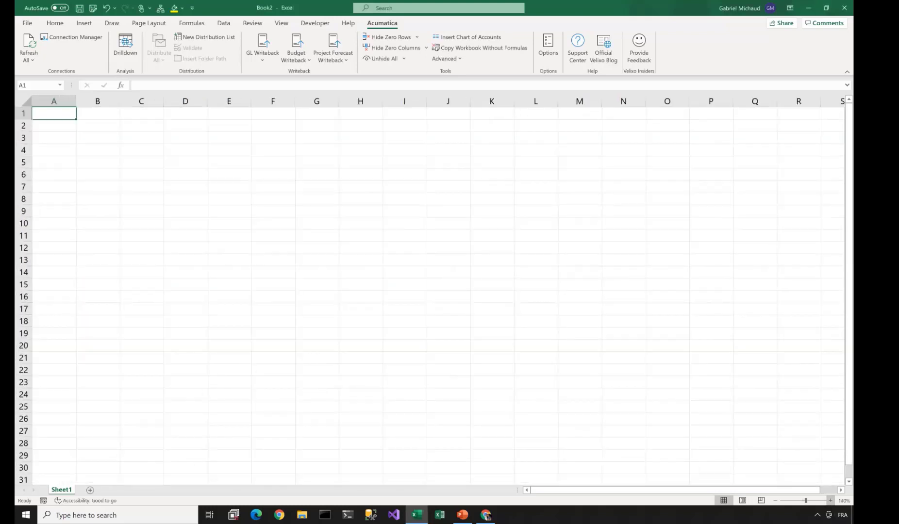
{"action": "left_click", "coordinate": [829, 500]}
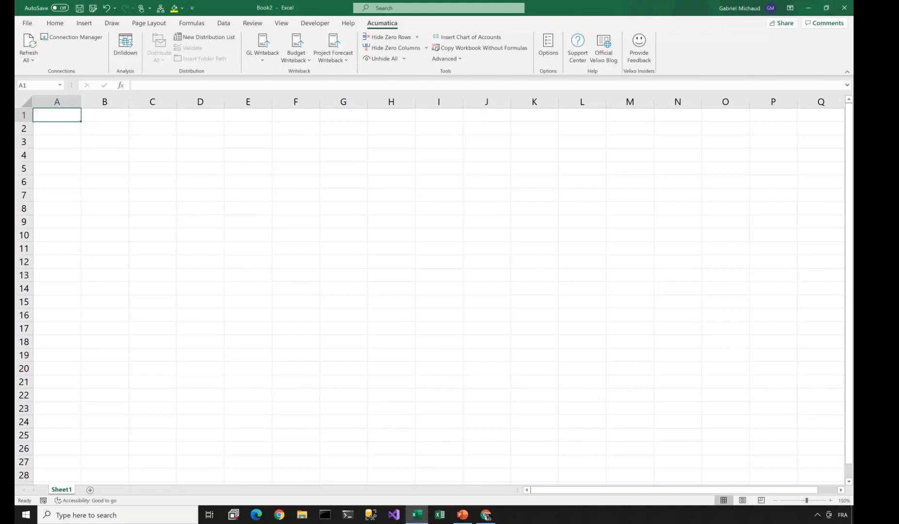
- Enter bold, underlined column headers Code, Name and Balance in A4:C4
{"action": "left_click", "coordinate": [57, 155]}
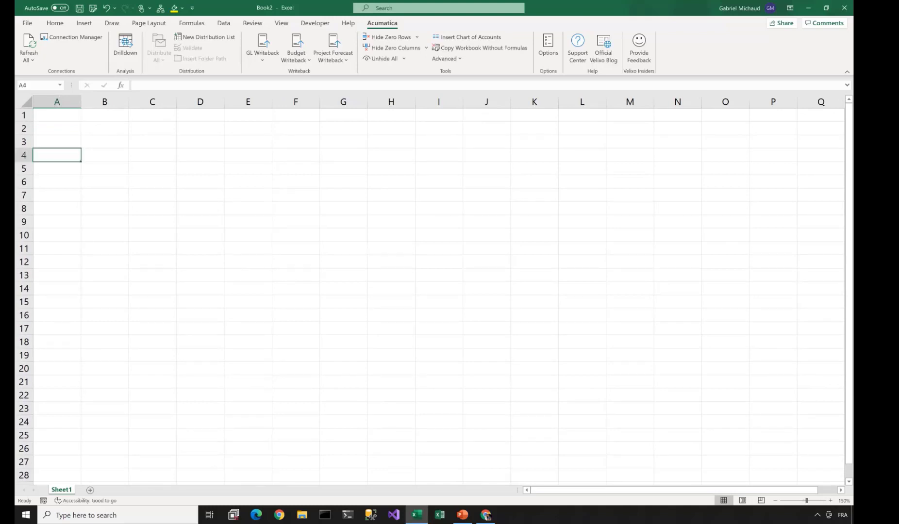
{"action": "type", "text": "Code"}
{"action": "key", "text": "Tab"}
{"action": "type", "text": "Name"}
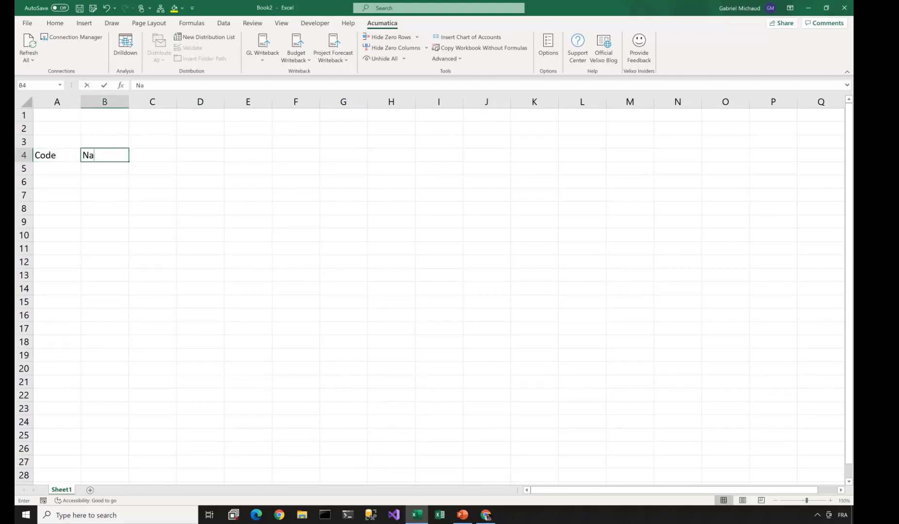
{"action": "key", "text": "Tab"}
{"action": "type", "text": "Blan"}
{"action": "key", "text": "BackSpace"}
{"action": "key", "text": "BackSpace"}
{"action": "key", "text": "BackSpace"}
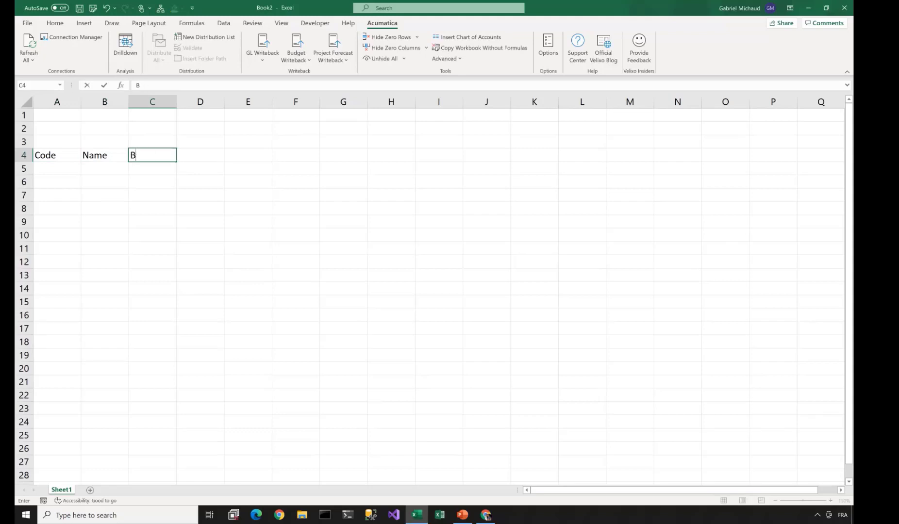
{"action": "type", "text": "alance"}
{"action": "key", "text": "Tab"}
{"action": "key", "text": "Down"}
{"action": "key", "text": "Up"}
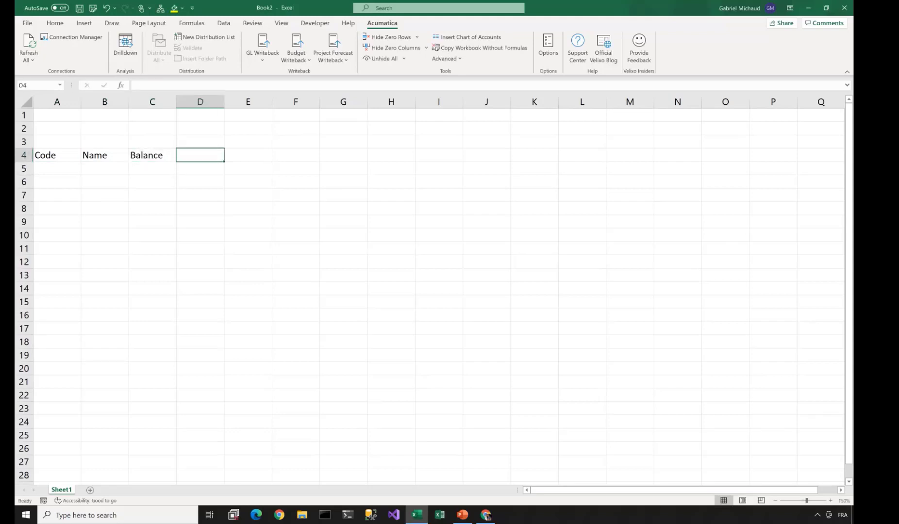
{"action": "key", "text": "Left"}
{"action": "key", "text": "shift+Left"}
{"action": "key", "text": "shift+Left"}
{"action": "key", "text": "ctrl+b"}
{"action": "key", "text": "ctrl+u"}
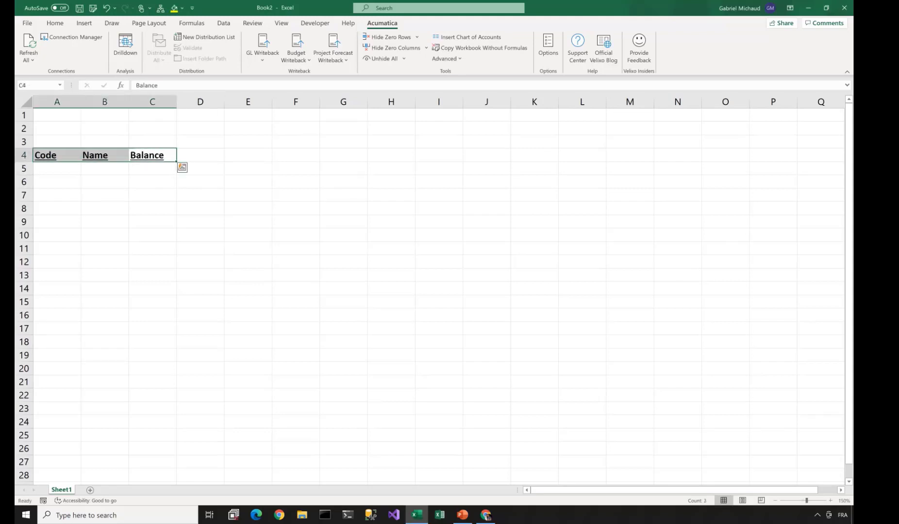
- Add italic, right-aligned labels Ledger:, Branch: and Financial Period: in B1:B3, widening column B
{"action": "left_click", "coordinate": [104, 115]}
{"action": "type", "text": "Ledge"}
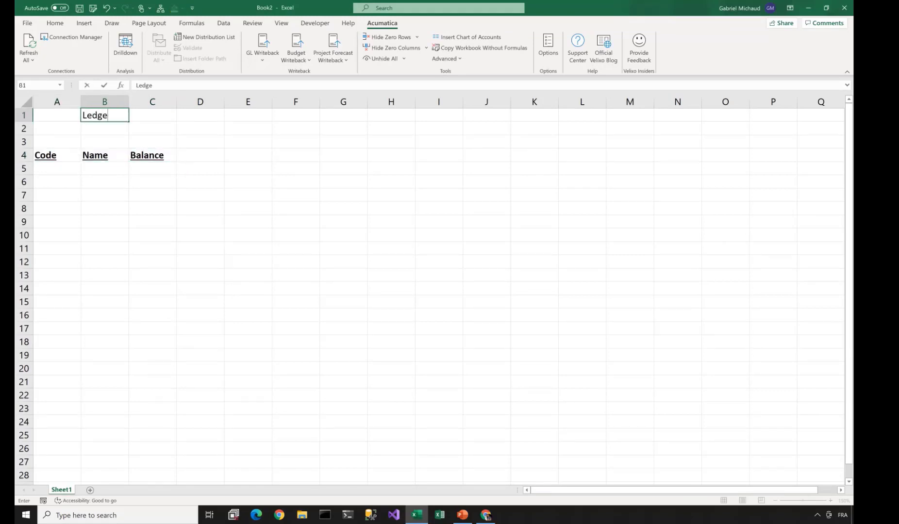
{"action": "type", "text": "r:"}
{"action": "key", "text": "Return"}
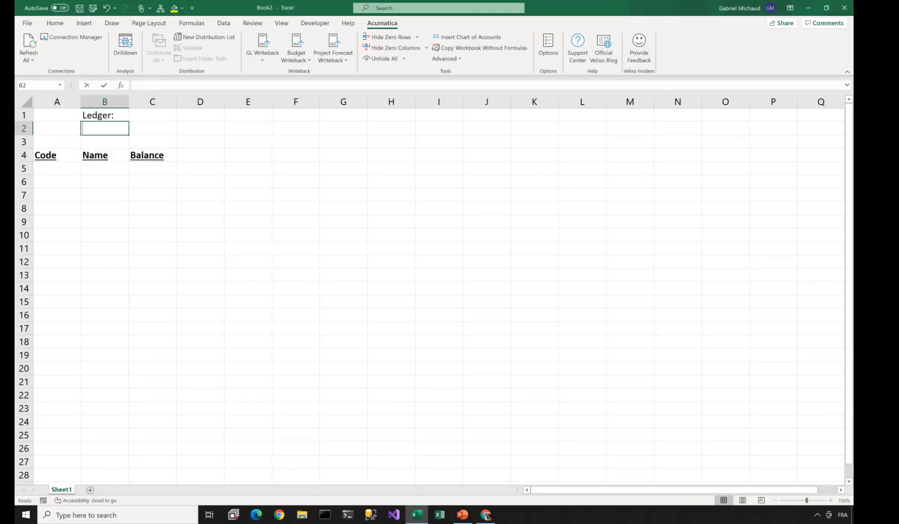
{"action": "type", "text": "Bran"}
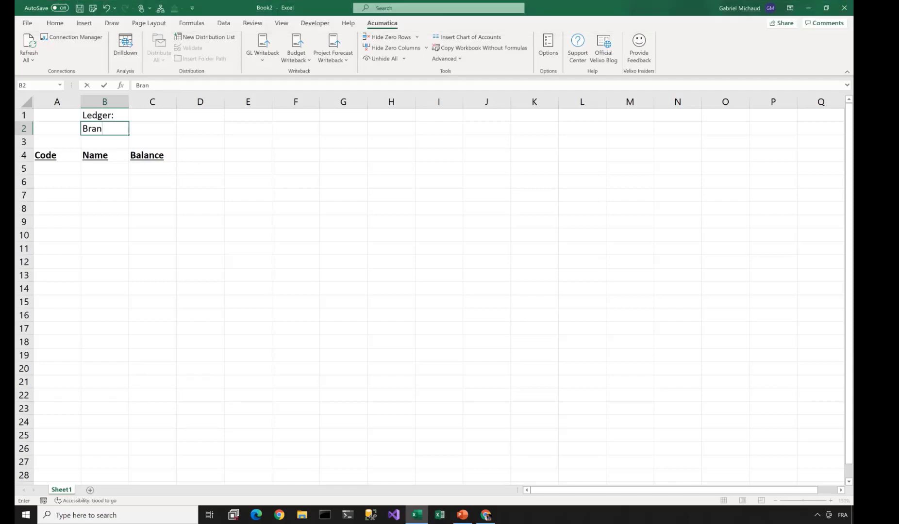
{"action": "type", "text": "ch:"}
{"action": "key", "text": "Return"}
{"action": "type", "text": "Financial Period:"}
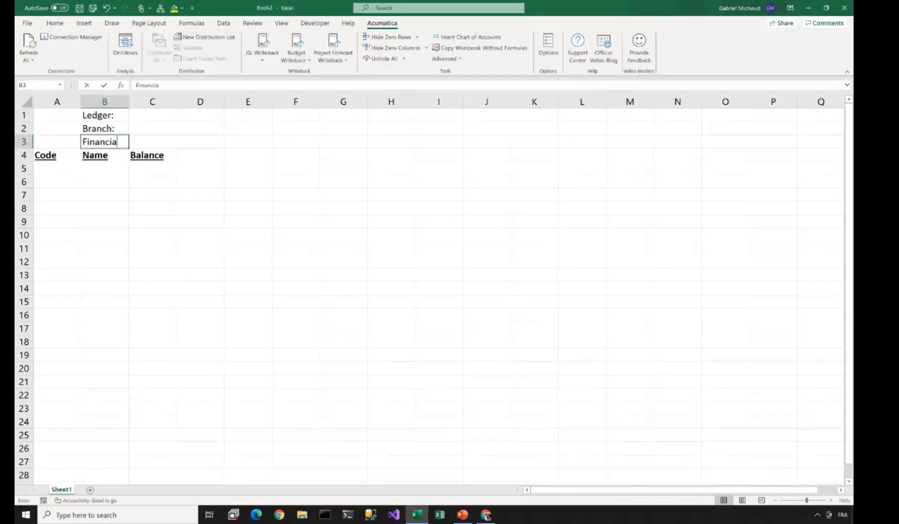
{"action": "key", "text": "shift+Up"}
{"action": "key", "text": "shift+Up"}
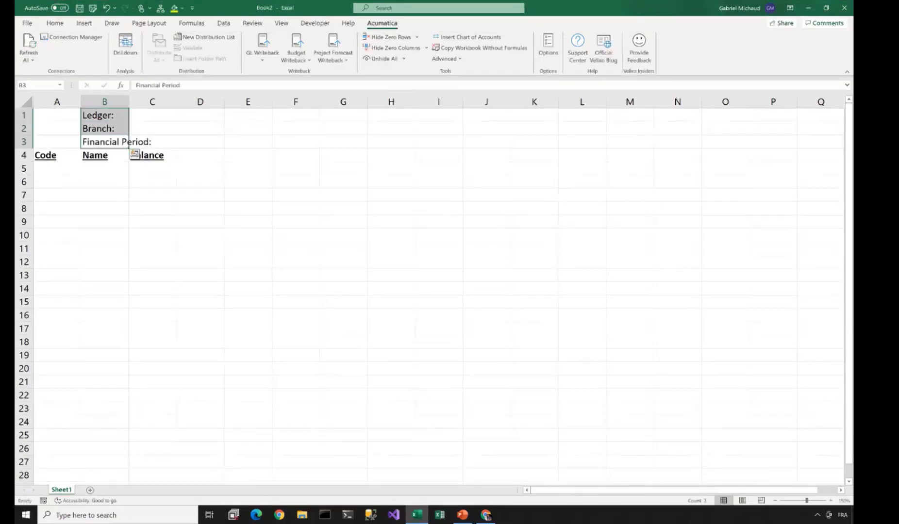
{"action": "key", "text": "ctrl+i"}
{"action": "left_click", "coordinate": [55, 23]}
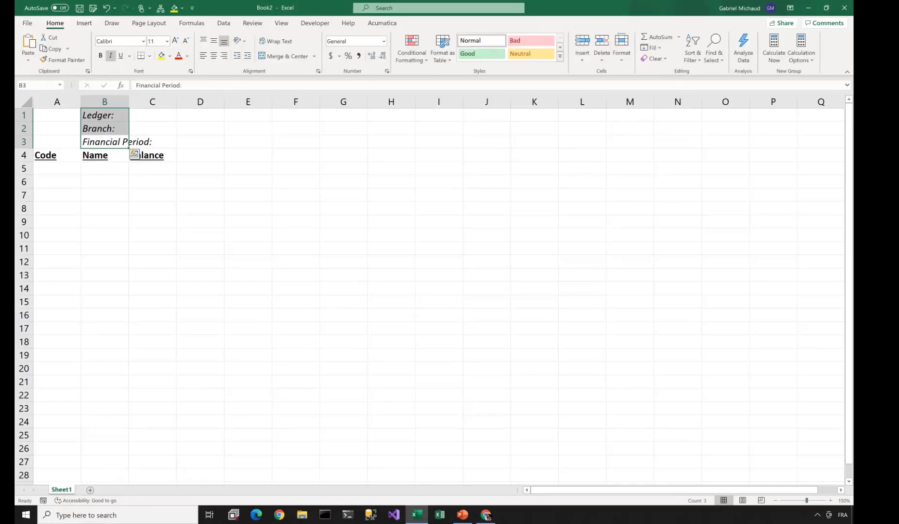
{"action": "left_click", "coordinate": [223, 55]}
{"action": "left_click_drag", "start_coordinate": [130, 101], "coordinate": [193, 102]}
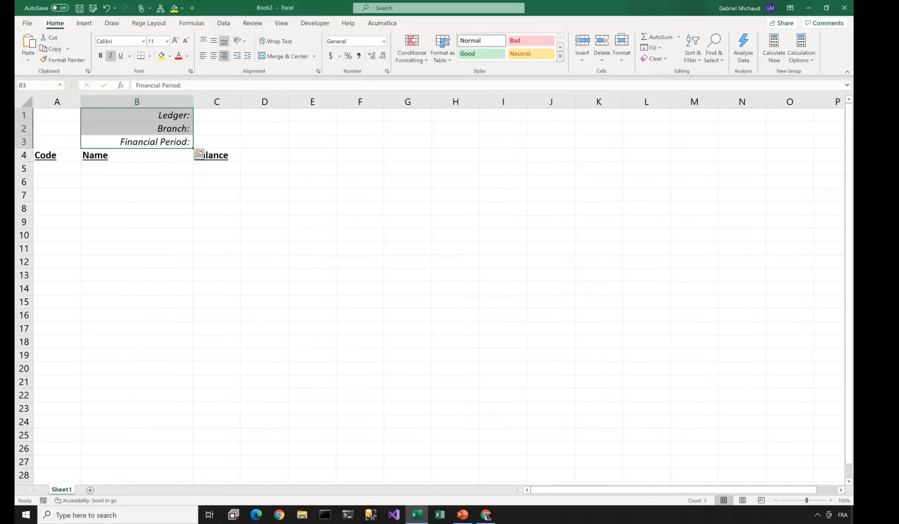
- Enter ACTUAL in C1 and '01-2020 in C3
{"action": "left_click", "coordinate": [216, 115]}
{"action": "type", "text": "ACTUAL"}
{"action": "key", "text": "Return"}
{"action": "key", "text": "Return"}
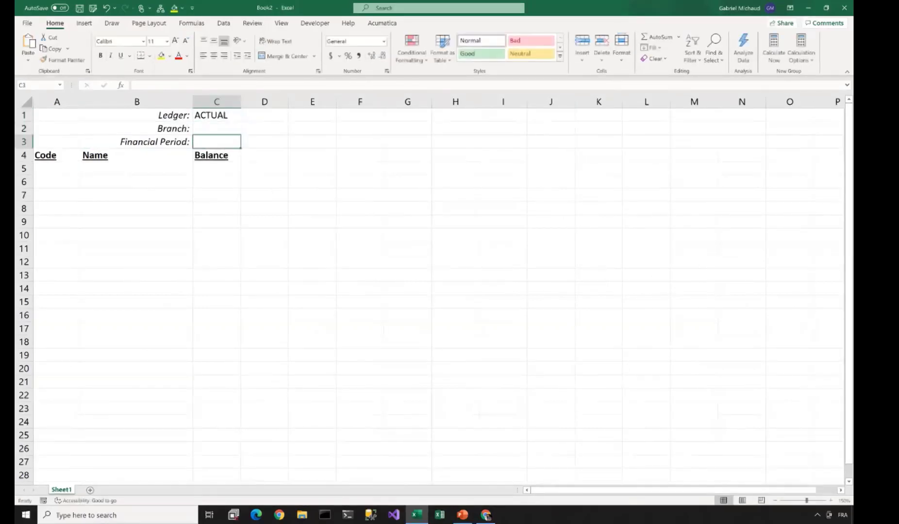
{"action": "type", "text": "'01-2020"}
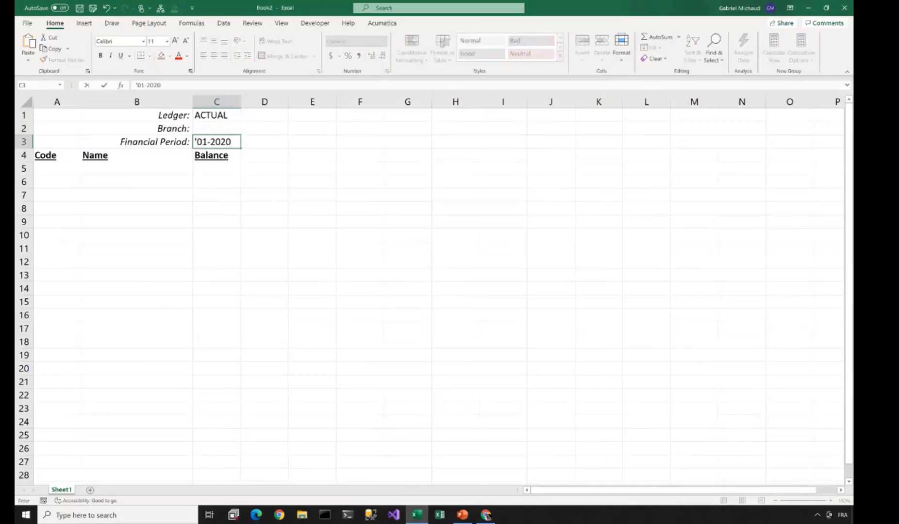
{"action": "left_click", "coordinate": [57, 169]}
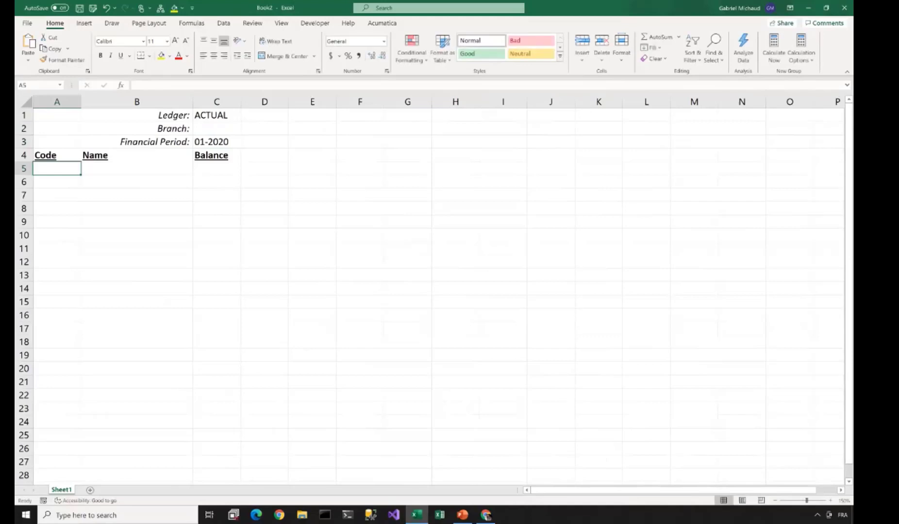
{"action": "left_click", "coordinate": [382, 23]}
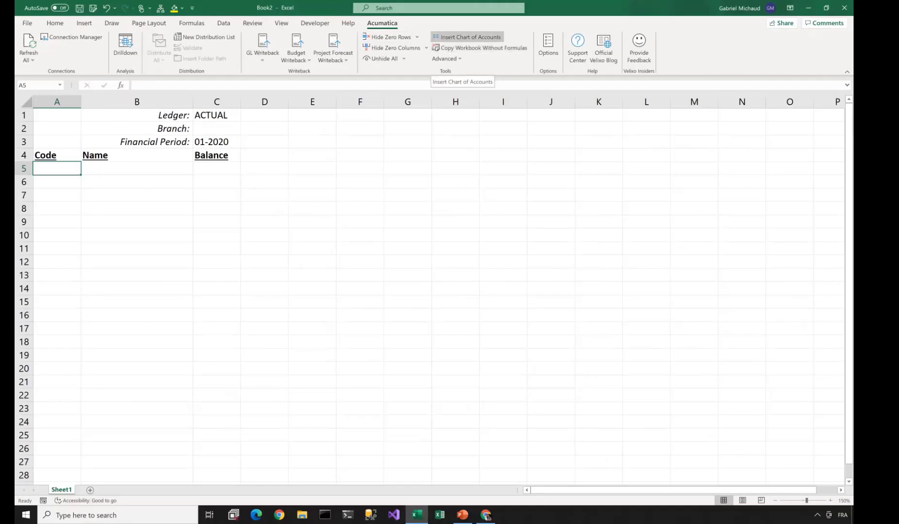
- Insert the Demo chart of accounts into A5 and inspect its EXPANDACCOUNTRANGE formula
{"action": "left_click", "coordinate": [467, 37]}
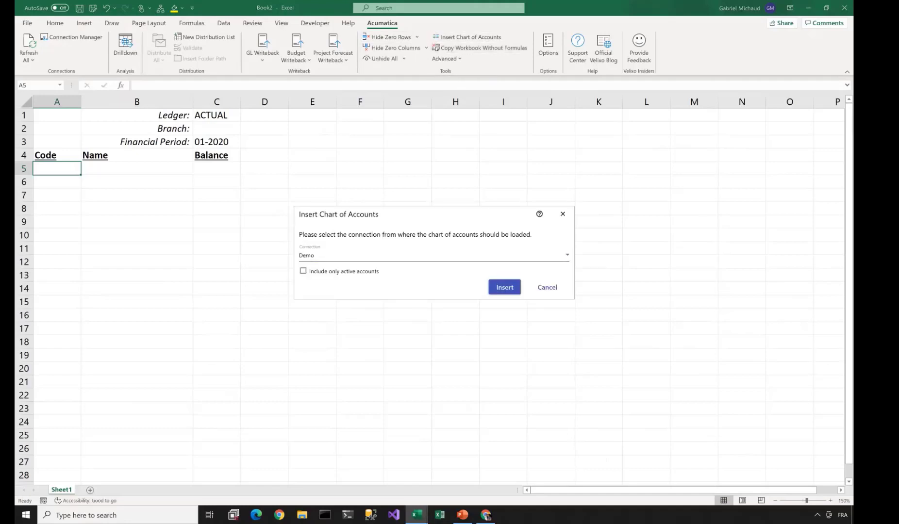
{"action": "key", "text": "Return"}
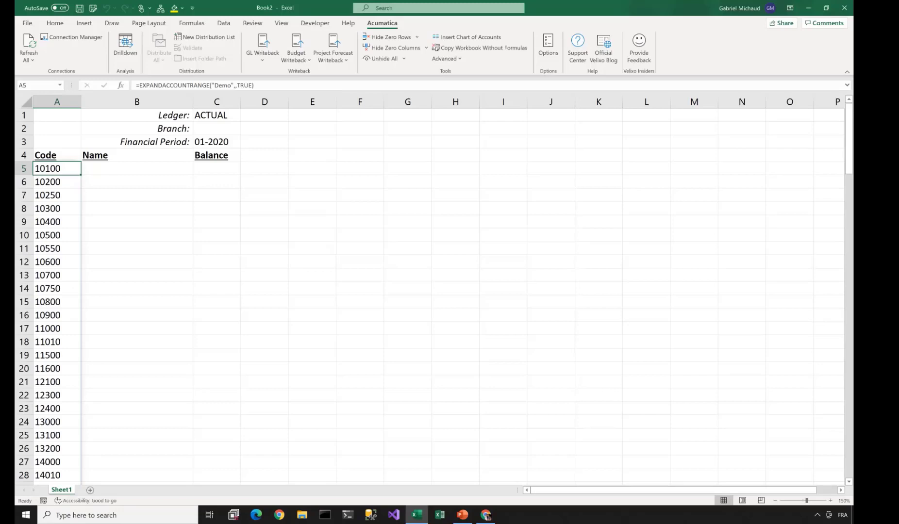
{"action": "double_click", "coordinate": [61, 168]}
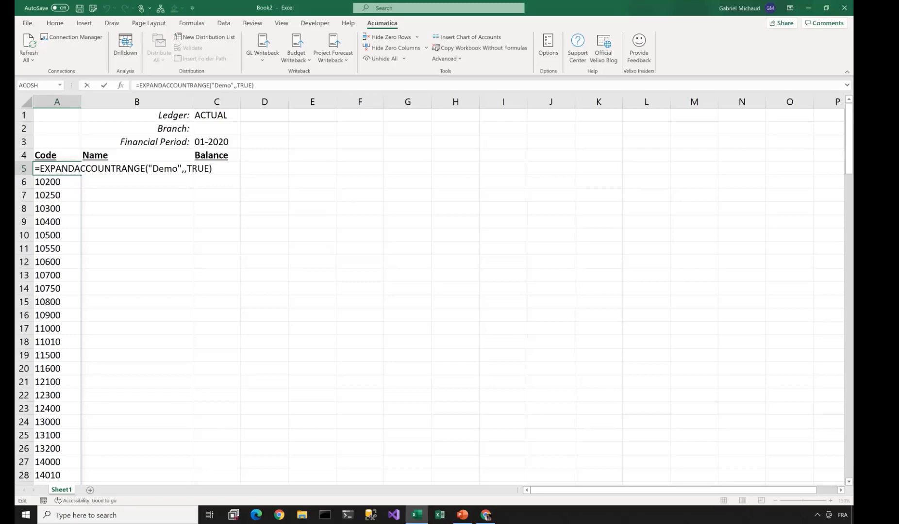
{"action": "left_click_drag", "start_coordinate": [35, 168], "coordinate": [146, 168]}
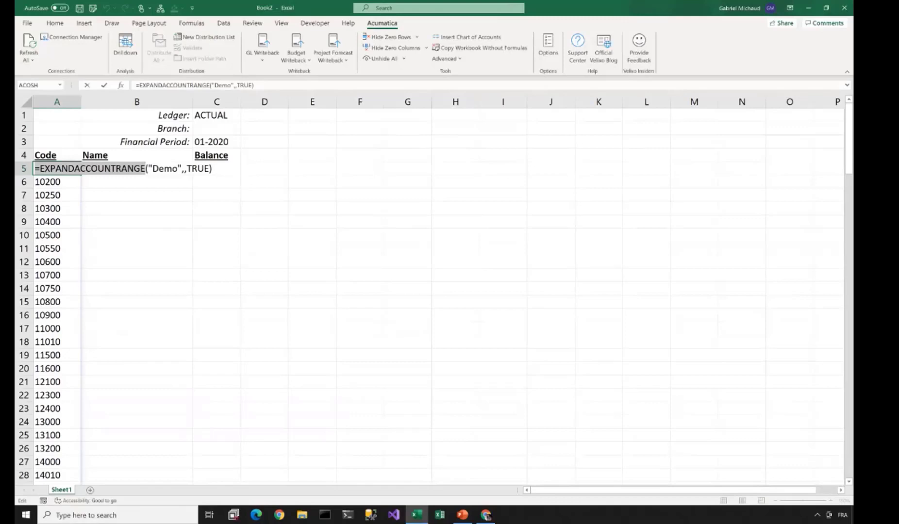
{"action": "key", "text": "ctrl+Return"}
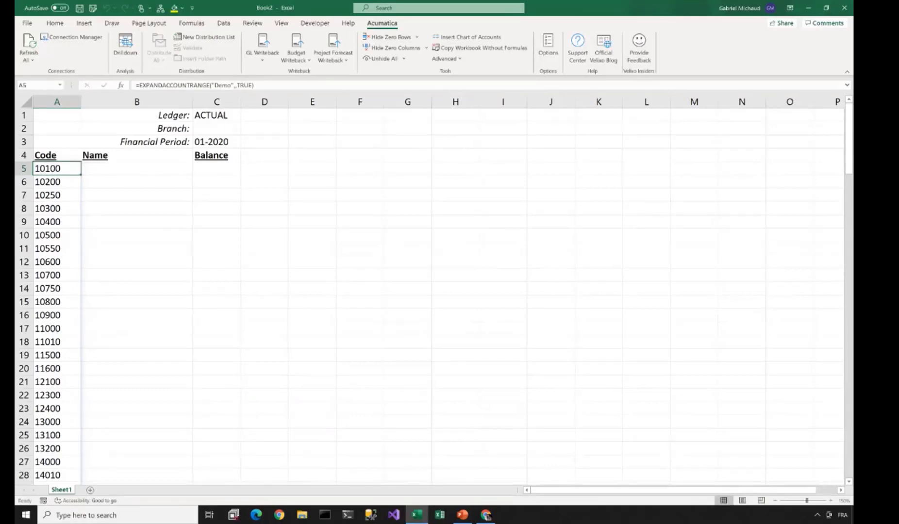
{"action": "left_click", "coordinate": [137, 169]}
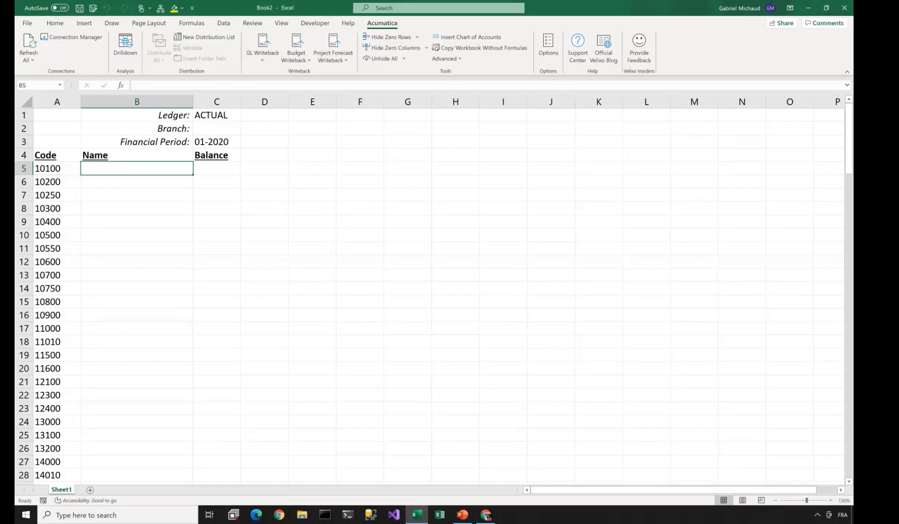
- Enter =ACCOUNTNAME("Demo",A5) in B5, fill it down the account list, and widen column B
{"action": "type", "text": "="}
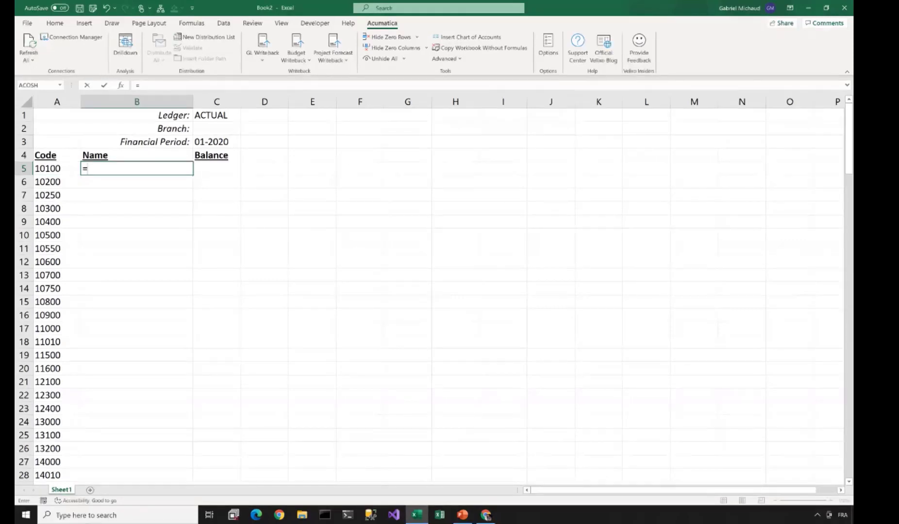
{"action": "type", "text": "ACCOUN"}
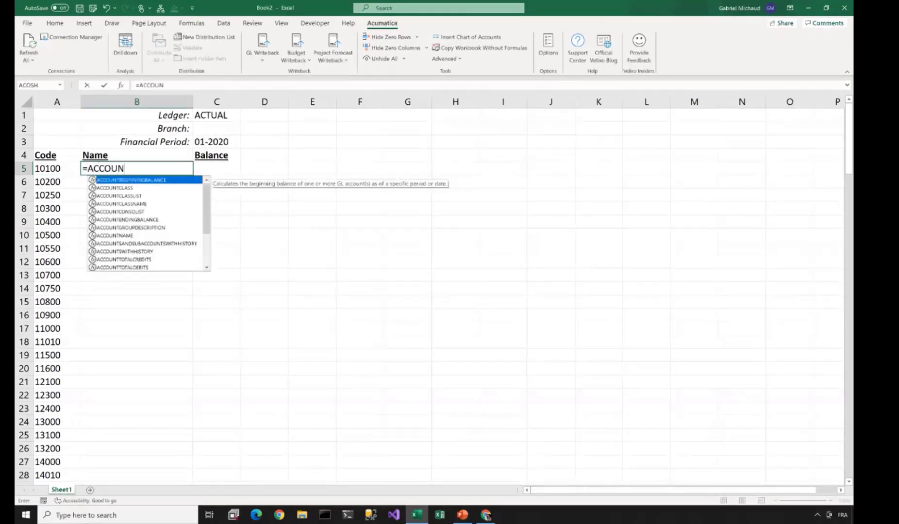
{"action": "type", "text": "TNAME"}
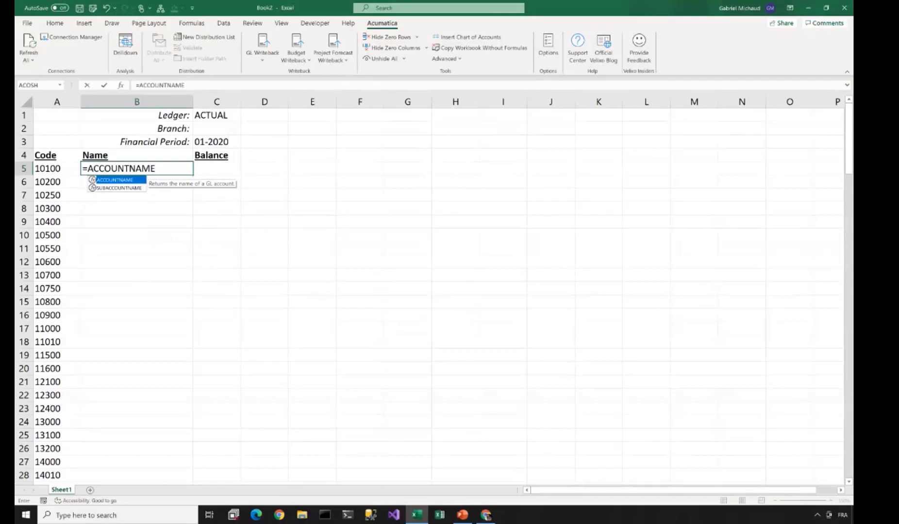
{"action": "type", "text": "(\"Demo\""}
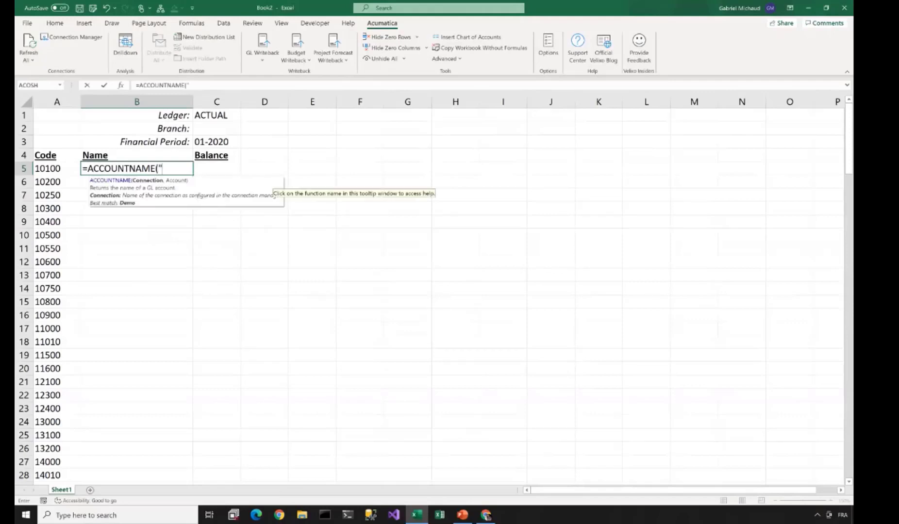
{"action": "type", "text": ","}
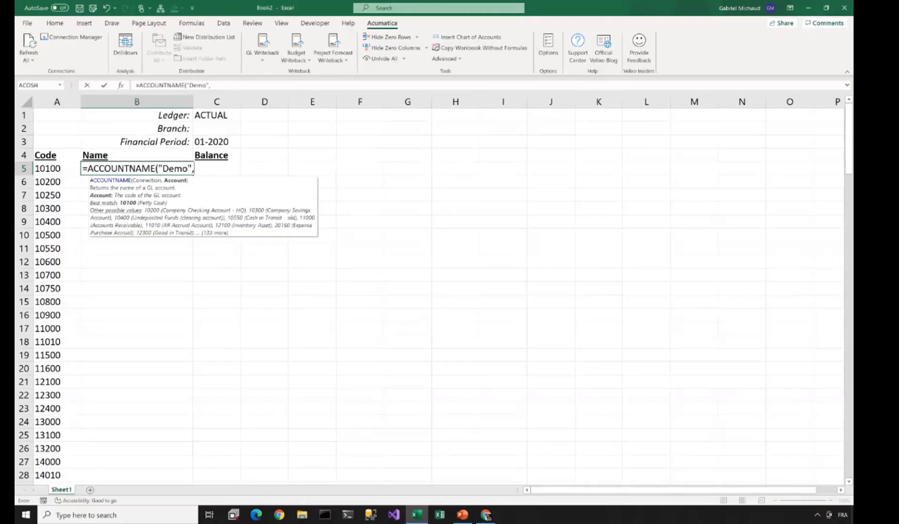
{"action": "key", "text": "Left"}
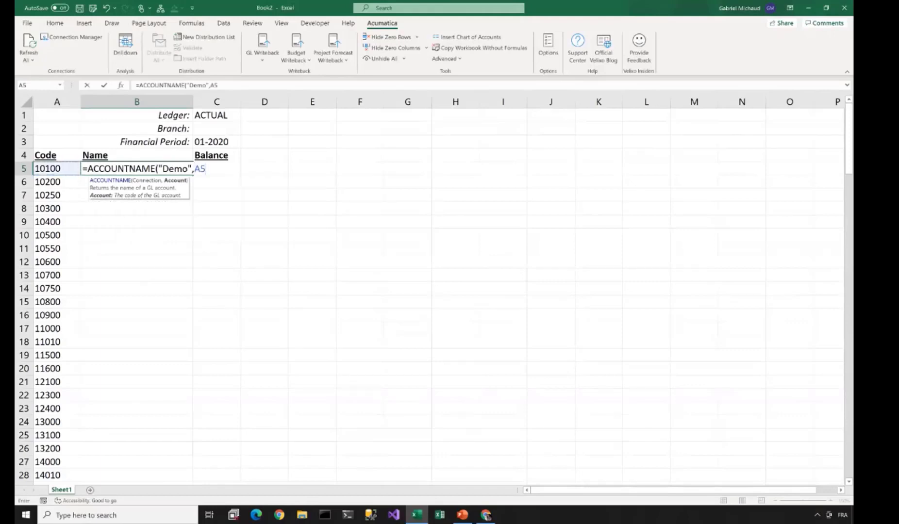
{"action": "type", "text": ")"}
{"action": "key", "text": "ctrl+Return"}
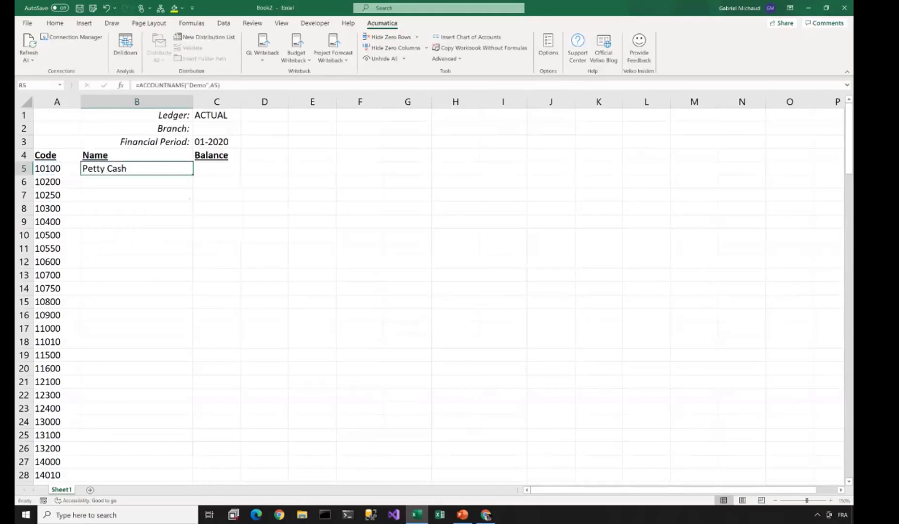
{"action": "double_click", "coordinate": [193, 175]}
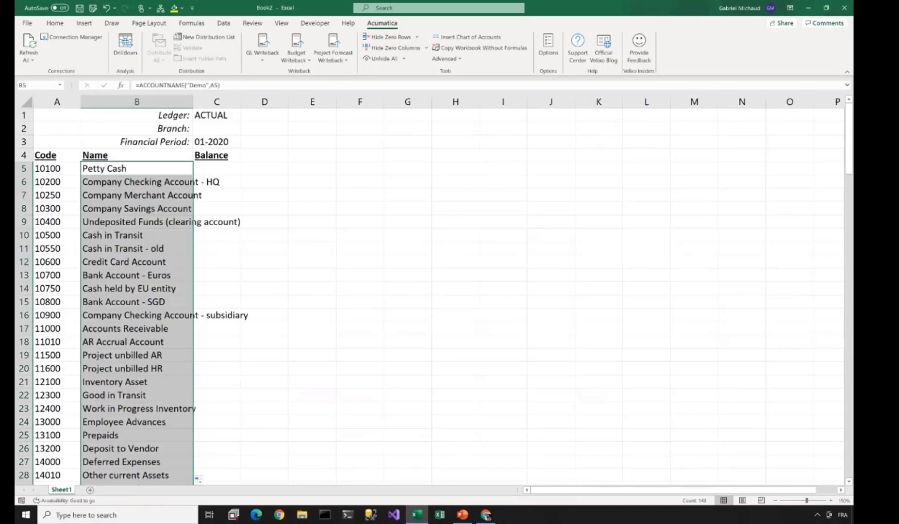
{"action": "left_click_drag", "start_coordinate": [193, 102], "coordinate": [274, 102]}
- Right-align the contents of column C
{"action": "left_click", "coordinate": [298, 102]}
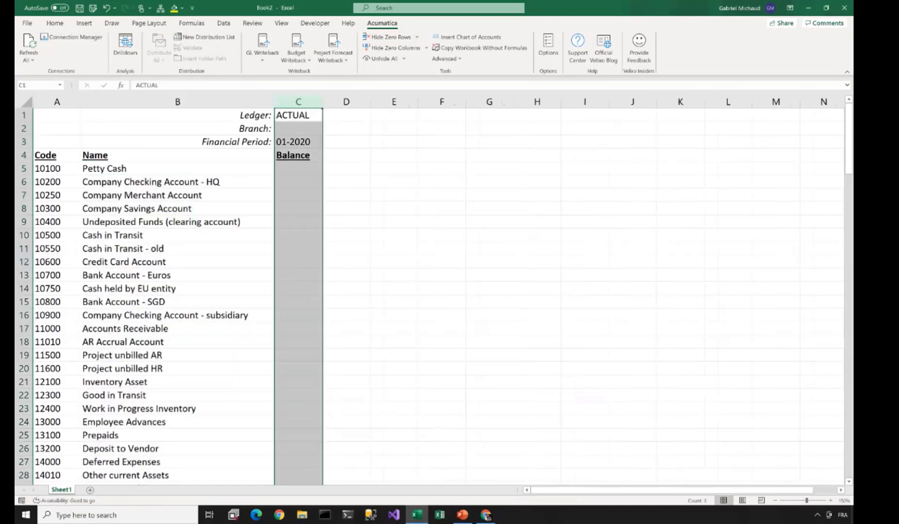
{"action": "left_click", "coordinate": [55, 23]}
{"action": "left_click", "coordinate": [224, 56]}
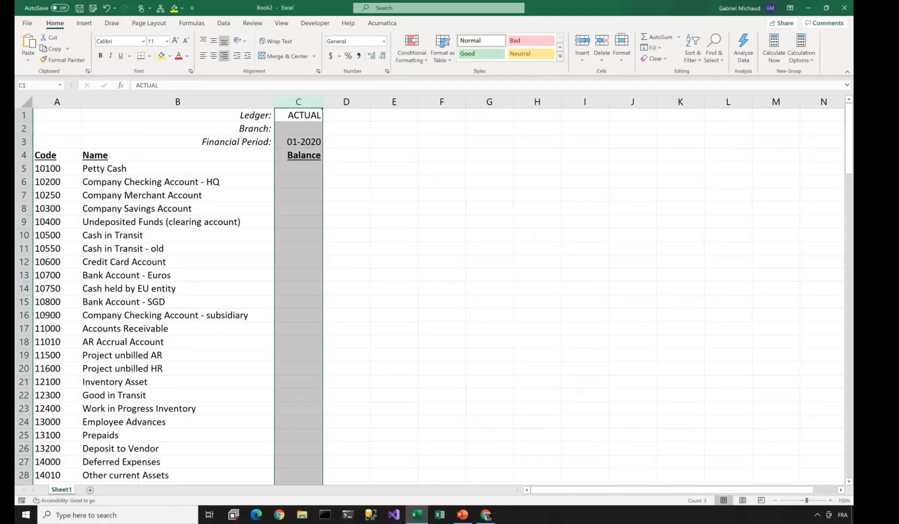
- Start an =ACCOUNTENDING formula in C5, then cancel it with Esc
{"action": "left_click", "coordinate": [298, 169]}
{"action": "left_click", "coordinate": [382, 23]}
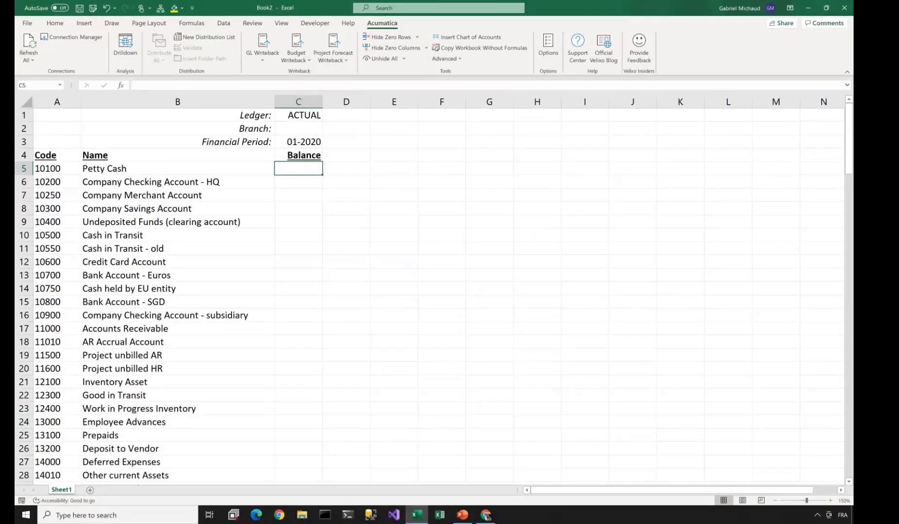
{"action": "type", "text": "=ACC"}
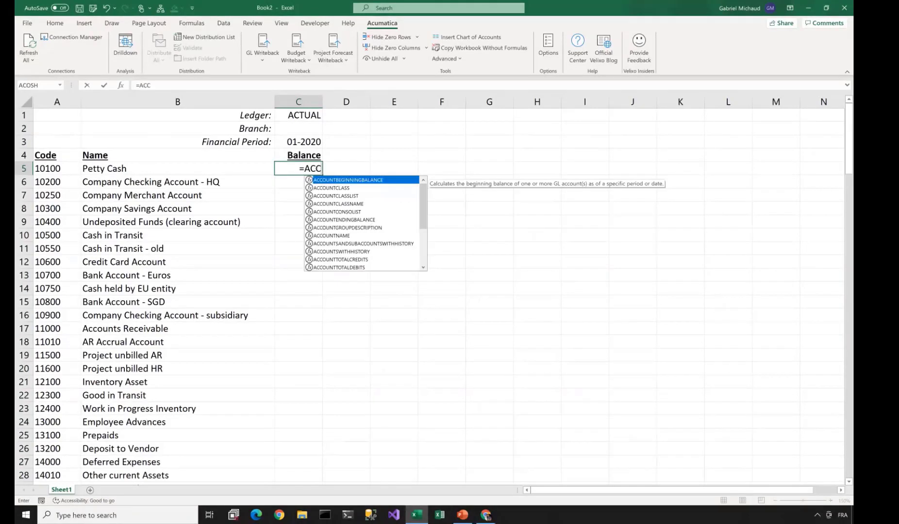
{"action": "type", "text": "OUNTENDING"}
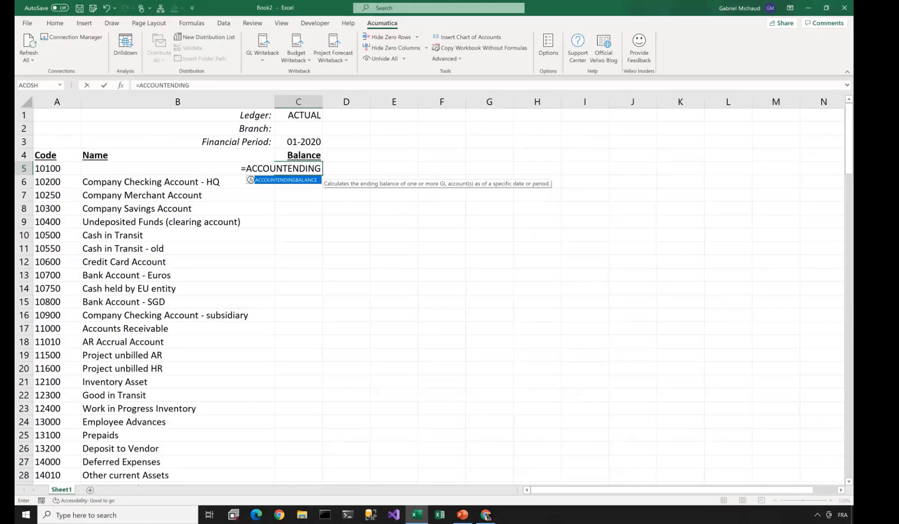
{"action": "key", "text": "Tab"}
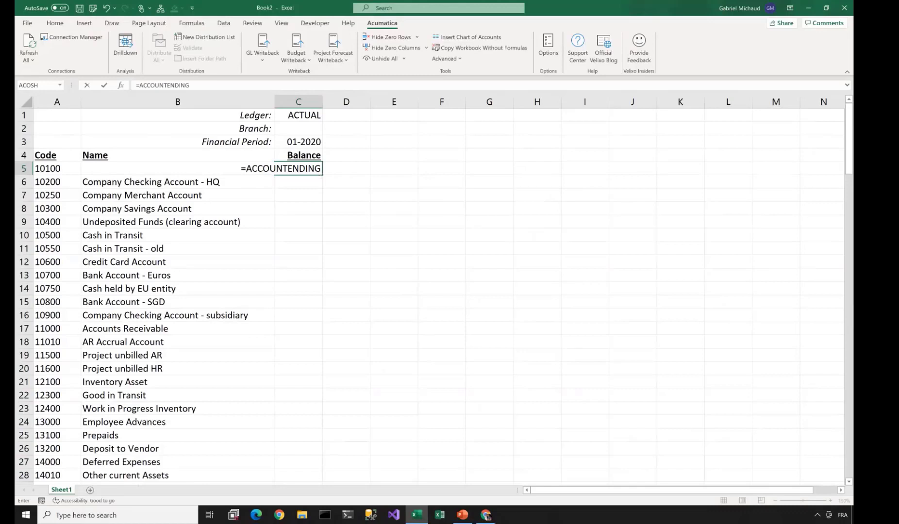
{"action": "key", "text": "Escape"}
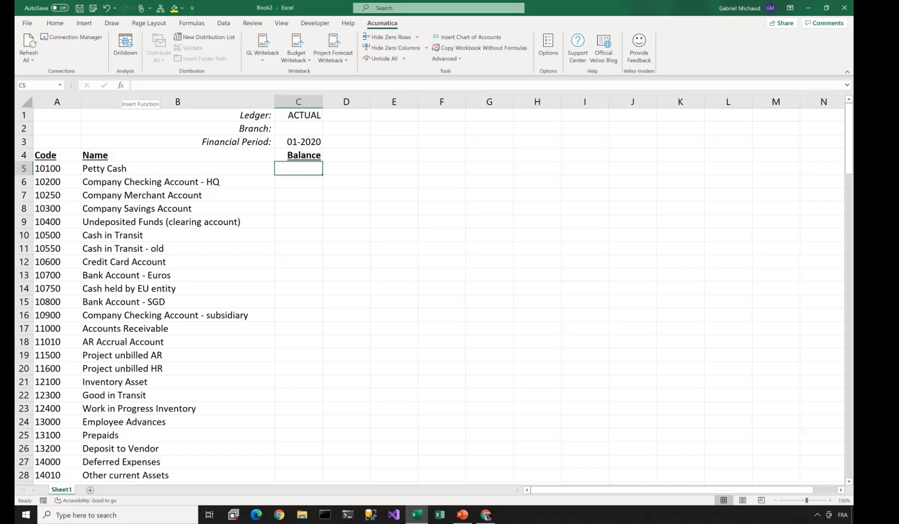
- Choose ACCOUNTENDINGBALANCE from the Acumatica General Ledger category in Insert Function for C5
{"action": "left_click", "coordinate": [121, 85]}
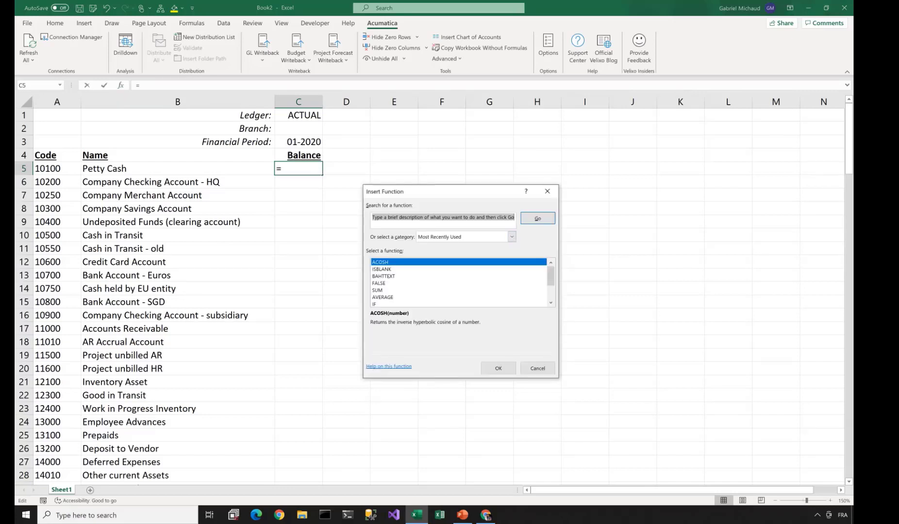
{"action": "left_click", "coordinate": [511, 237]}
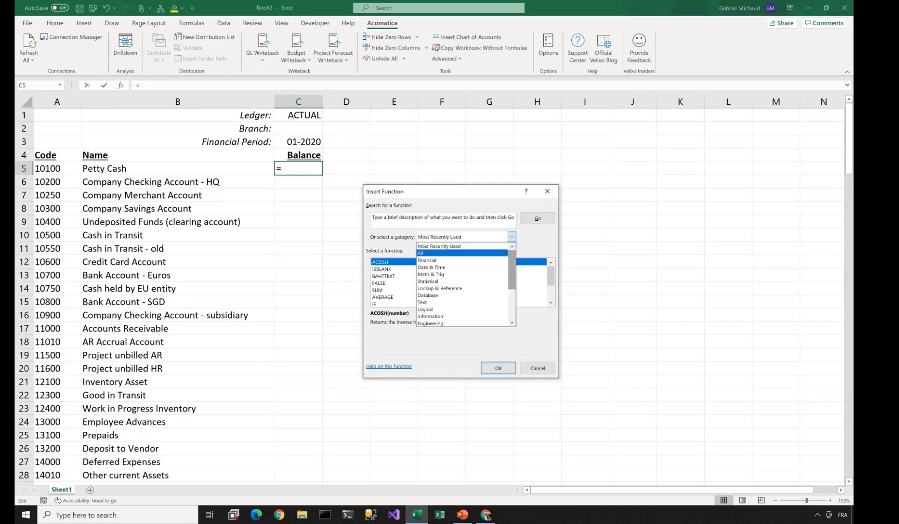
{"action": "scroll", "coordinate": [464, 284], "scroll_direction": "down", "scroll_amount": 3}
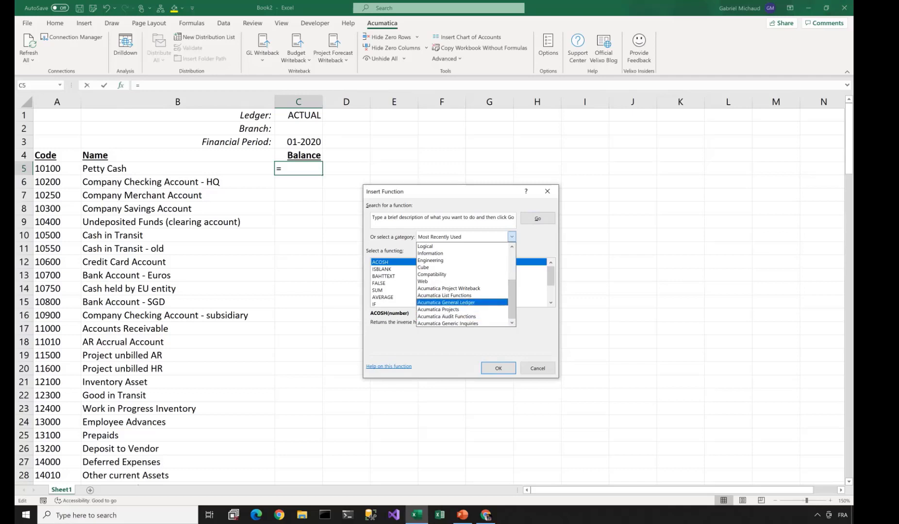
{"action": "left_click", "coordinate": [446, 302]}
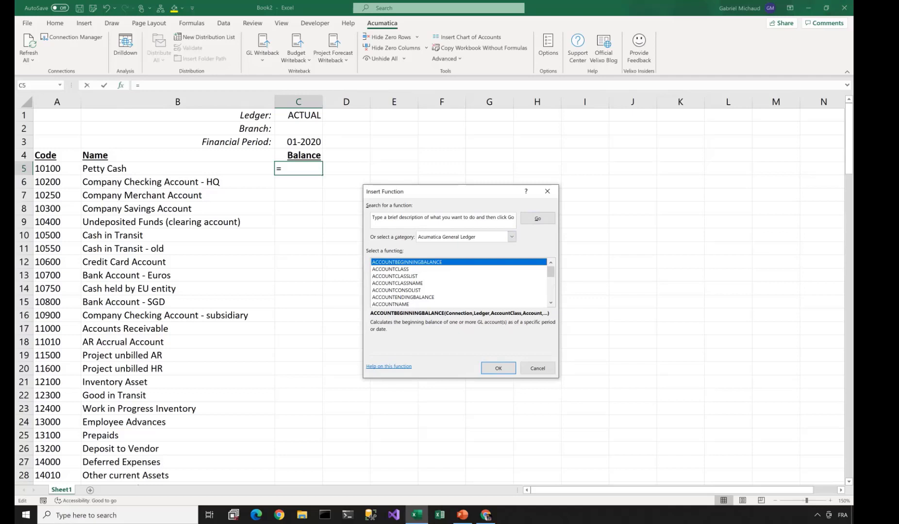
{"action": "left_click", "coordinate": [397, 283]}
{"action": "key", "text": "Down"}
{"action": "key", "text": "Down"}
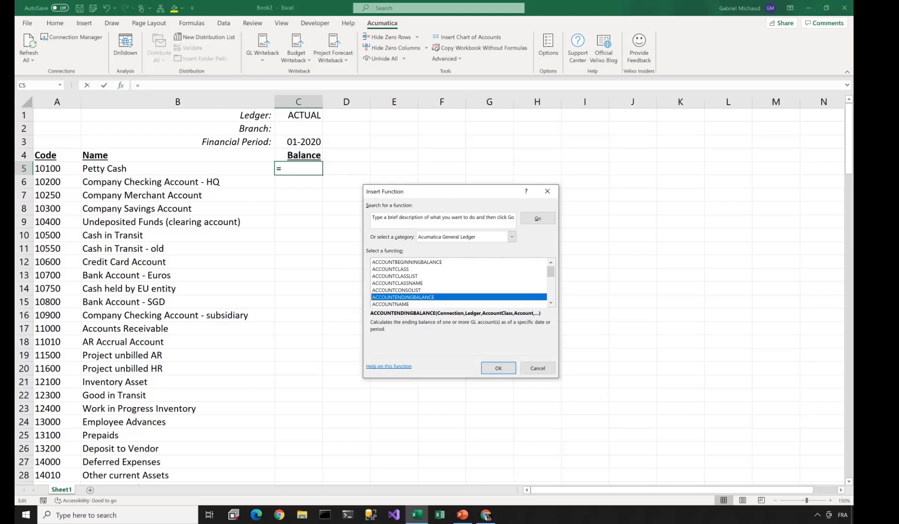
{"action": "key", "text": "Return"}
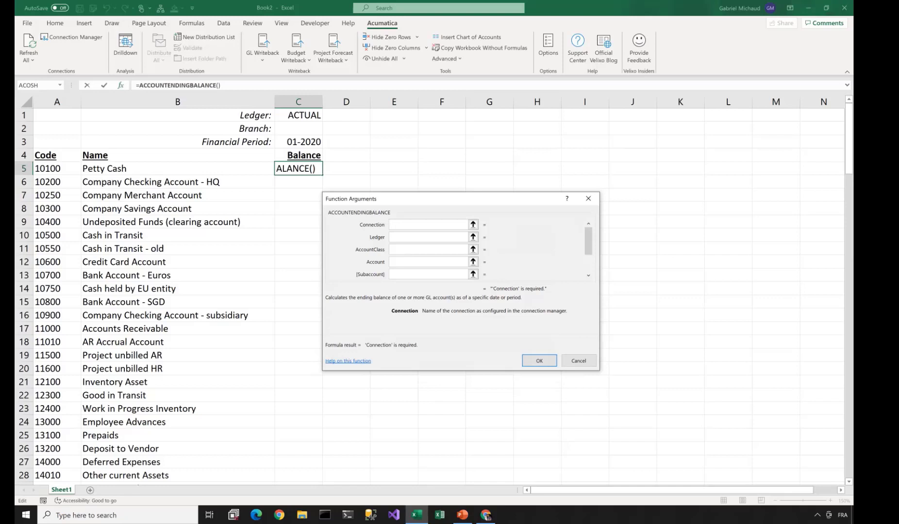
- Fill in connection 'Demo', ledger C$1 and account $A5 in the ACCOUNTENDINGBALANCE arguments
{"action": "type", "text": "\"Demo\""}
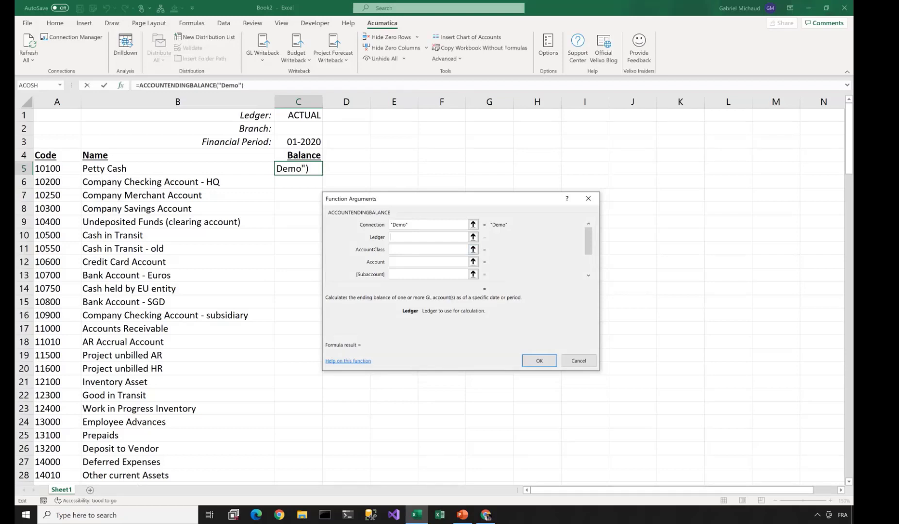
{"action": "left_click", "coordinate": [299, 115]}
{"action": "key", "text": "F4"}
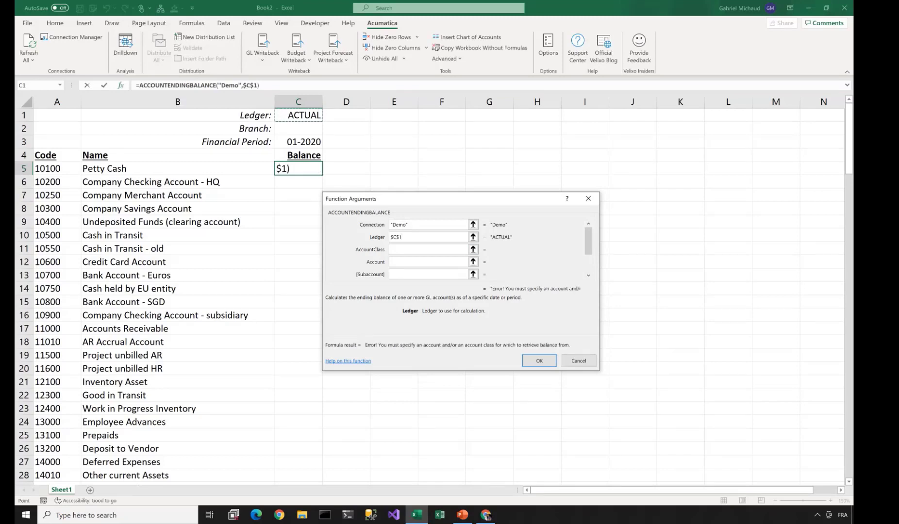
{"action": "key", "text": "F4"}
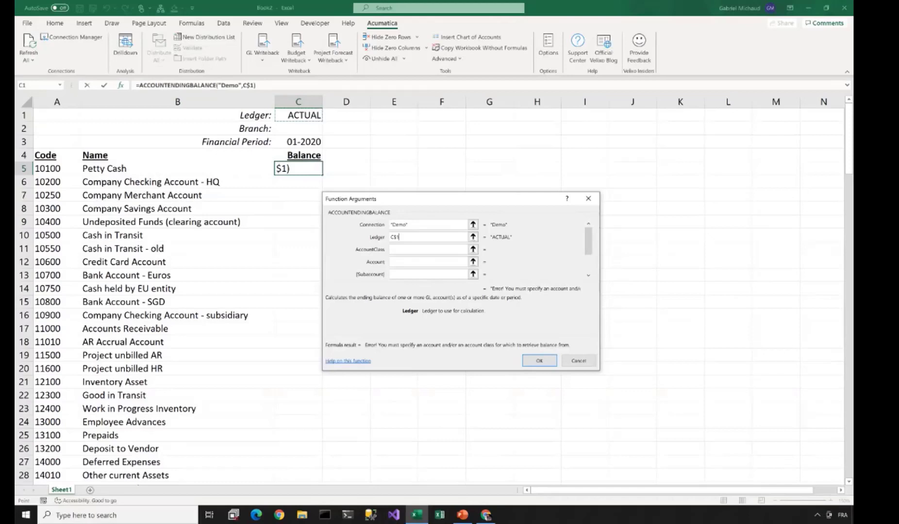
{"action": "key", "text": "Tab"}
{"action": "key", "text": "Tab"}
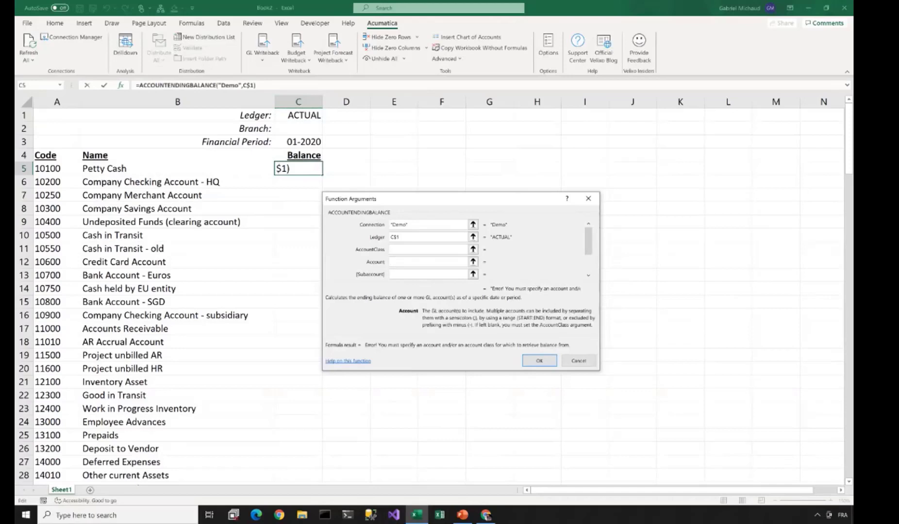
{"action": "left_click", "coordinate": [57, 168]}
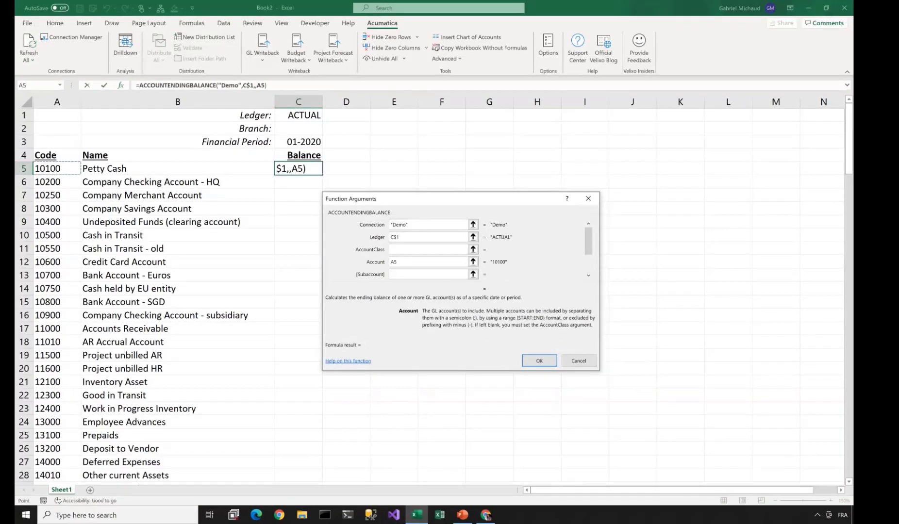
{"action": "key", "text": "F4"}
{"action": "key", "text": "F4"}
{"action": "key", "text": "F4"}
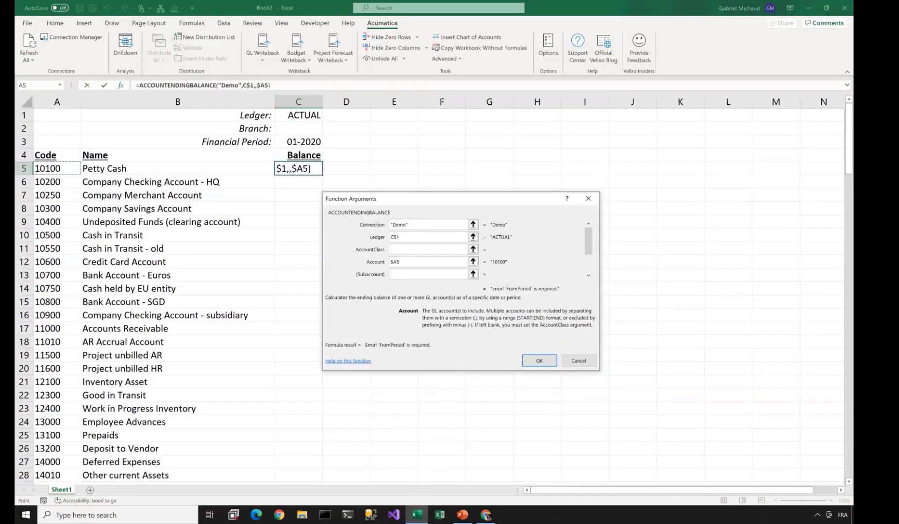
- Set branch C$2 and period C$3, then open the function's online help
{"action": "key", "text": "Tab"}
{"action": "key", "text": "Tab"}
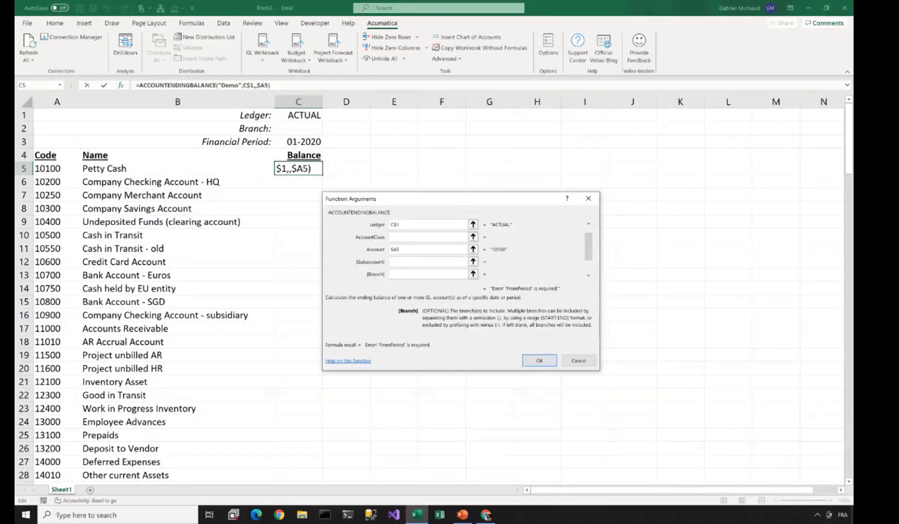
{"action": "left_click", "coordinate": [298, 128]}
{"action": "key", "text": "F4"}
{"action": "key", "text": "F4"}
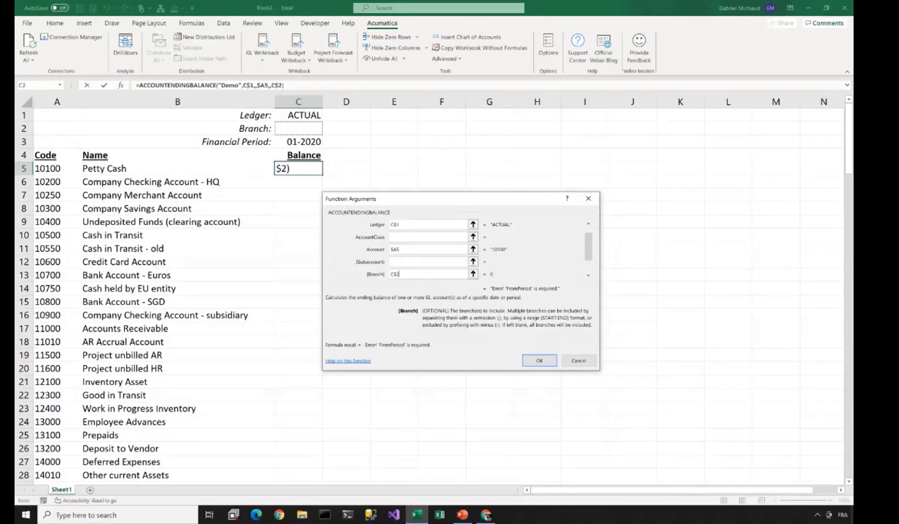
{"action": "key", "text": "Tab"}
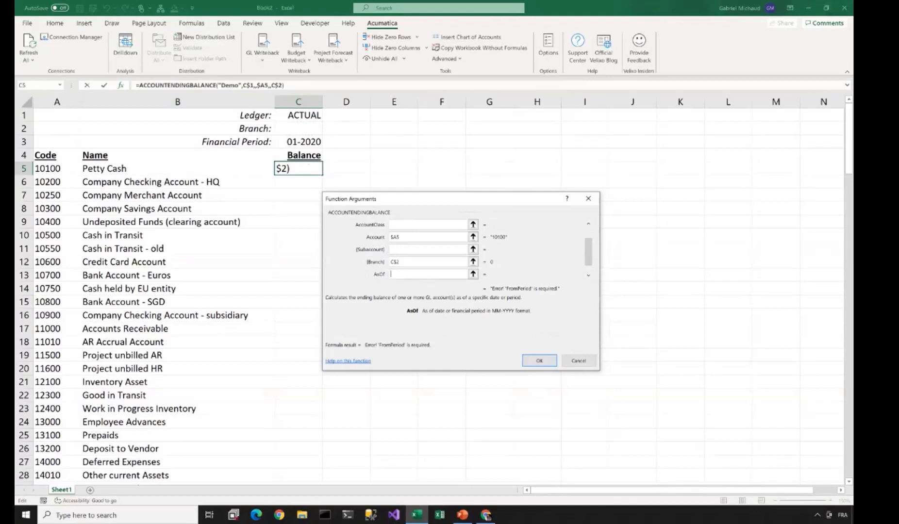
{"action": "left_click", "coordinate": [298, 141]}
{"action": "key", "text": "F4"}
{"action": "key", "text": "F4"}
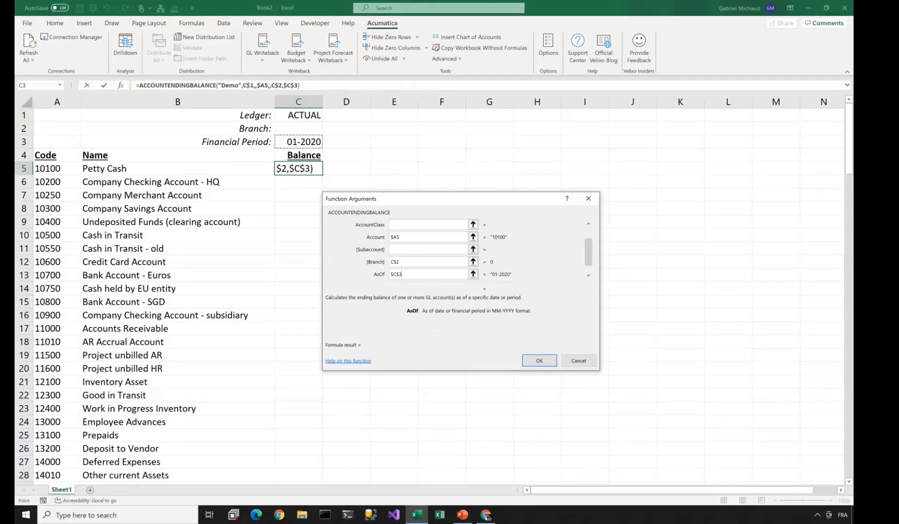
{"action": "key", "text": "shift+Tab"}
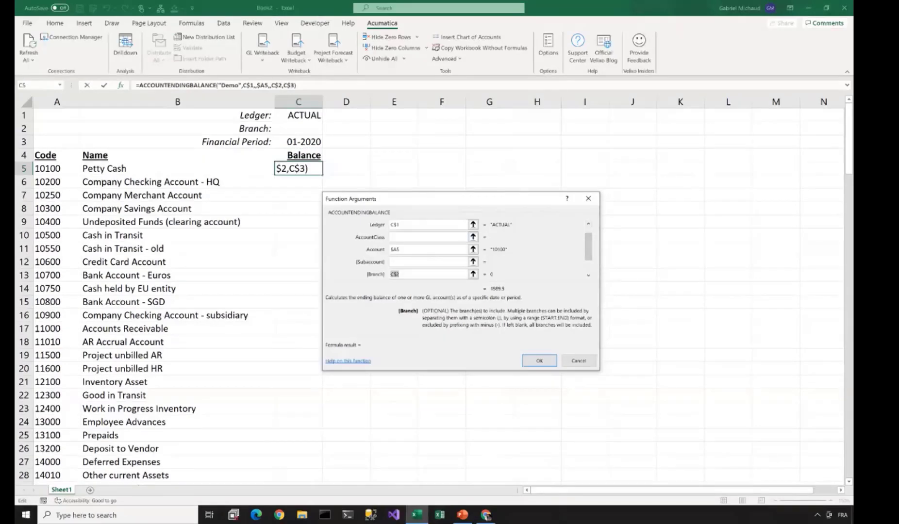
{"action": "key", "text": "shift+Tab"}
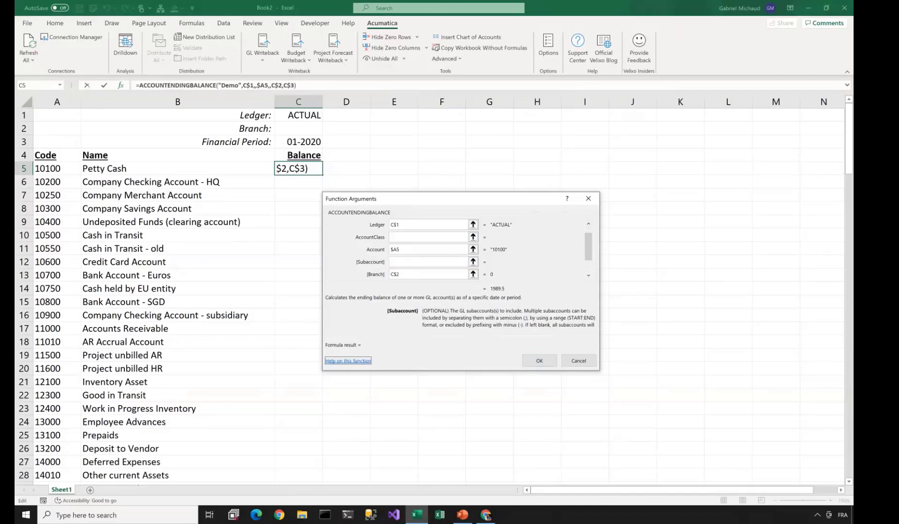
{"action": "left_click", "coordinate": [347, 360]}
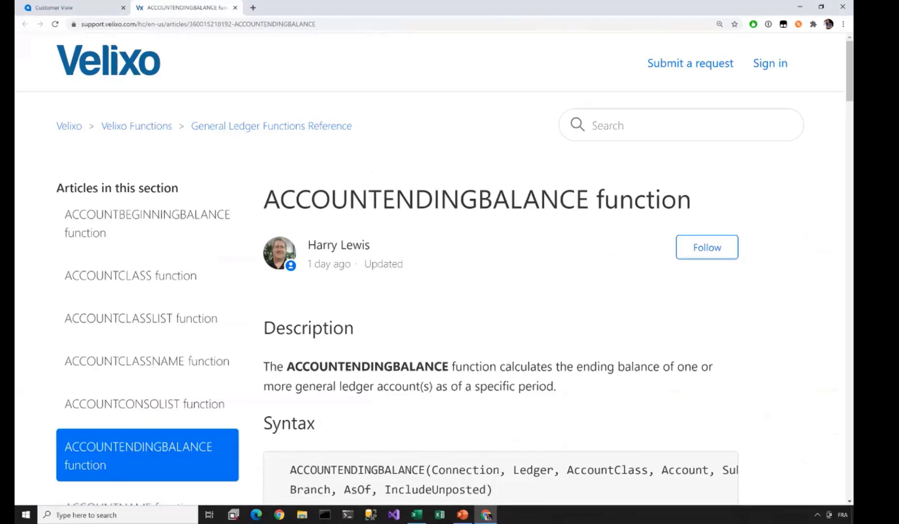
{"action": "scroll", "coordinate": [427, 269], "scroll_direction": "down", "scroll_amount": 5}
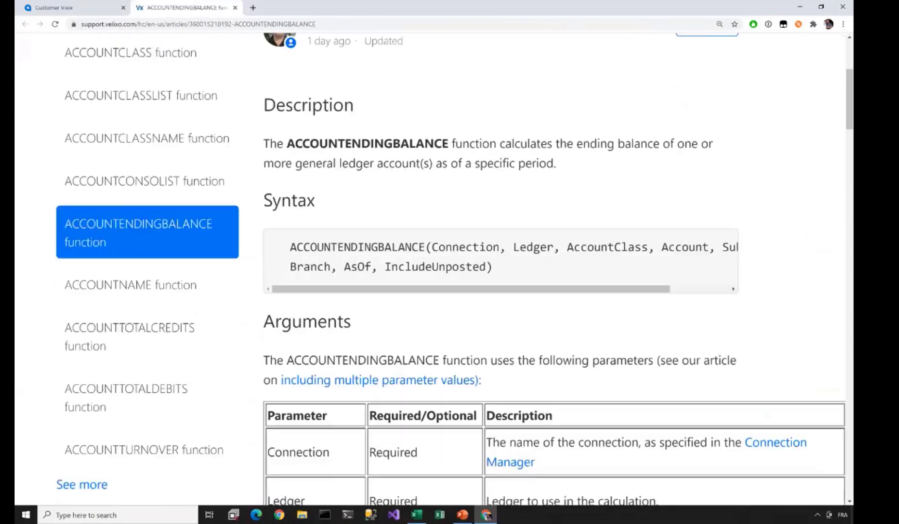
{"action": "scroll", "coordinate": [427, 270], "scroll_direction": "down", "scroll_amount": 4}
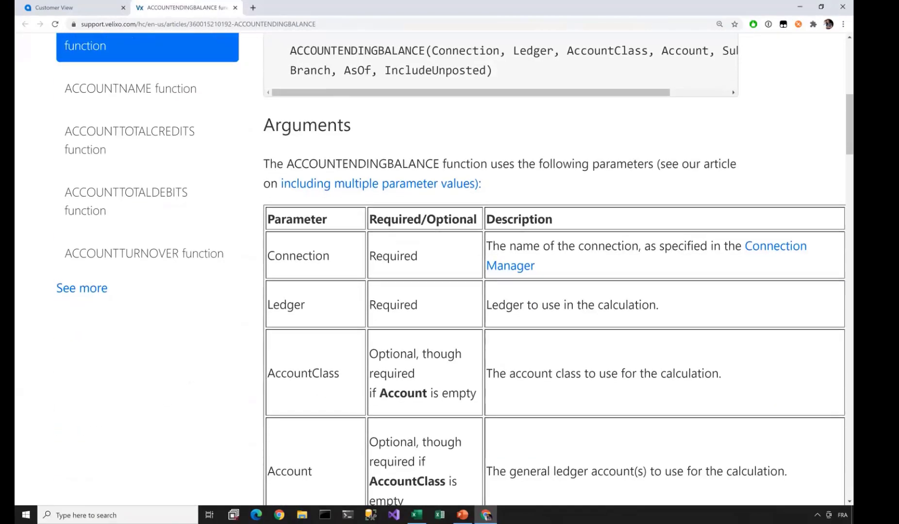
{"action": "scroll", "coordinate": [427, 270], "scroll_direction": "down", "scroll_amount": 1}
{"action": "scroll", "coordinate": [427, 269], "scroll_direction": "down", "scroll_amount": 15}
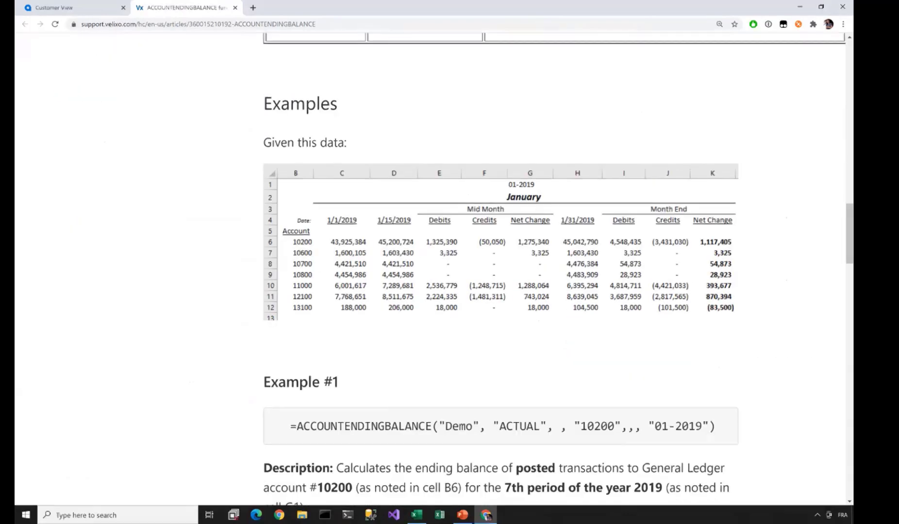
{"action": "scroll", "coordinate": [427, 269], "scroll_direction": "down", "scroll_amount": 3}
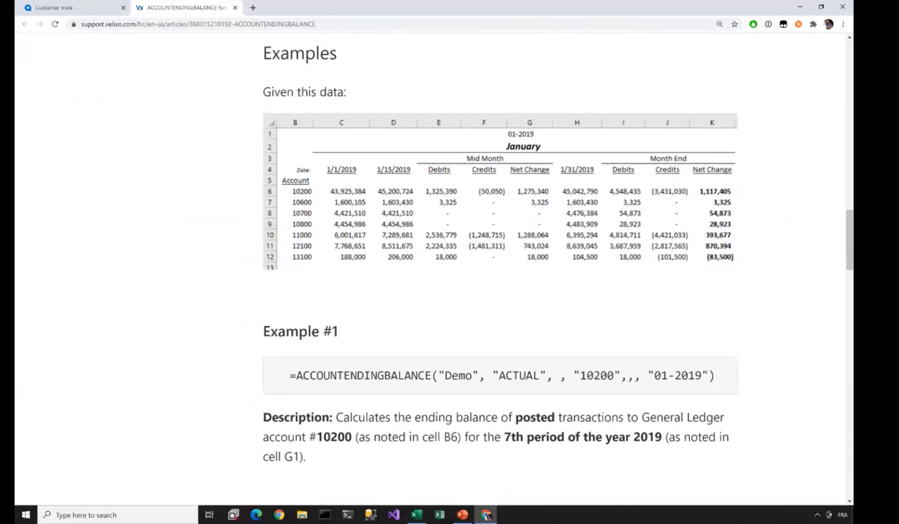
{"action": "scroll", "coordinate": [500, 269], "scroll_direction": "down", "scroll_amount": 12}
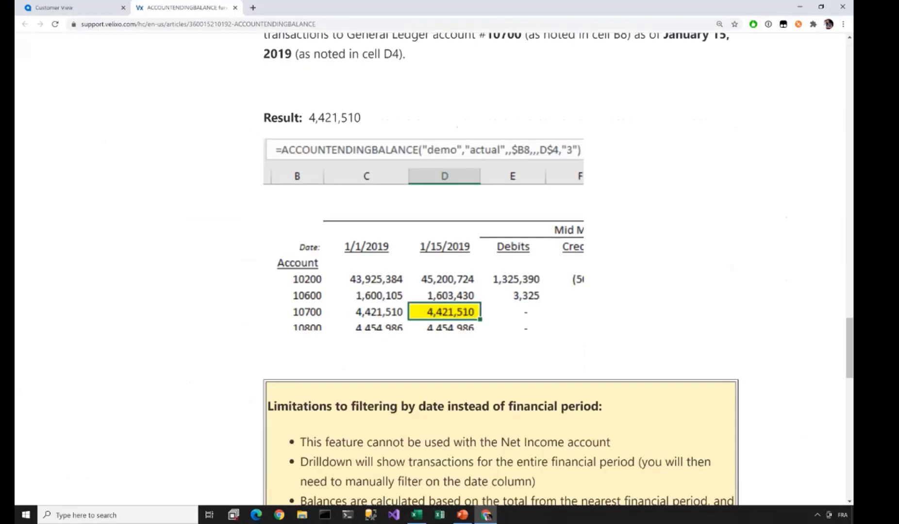
{"action": "scroll", "coordinate": [500, 269], "scroll_direction": "down", "scroll_amount": 2}
{"action": "key", "text": "Home"}
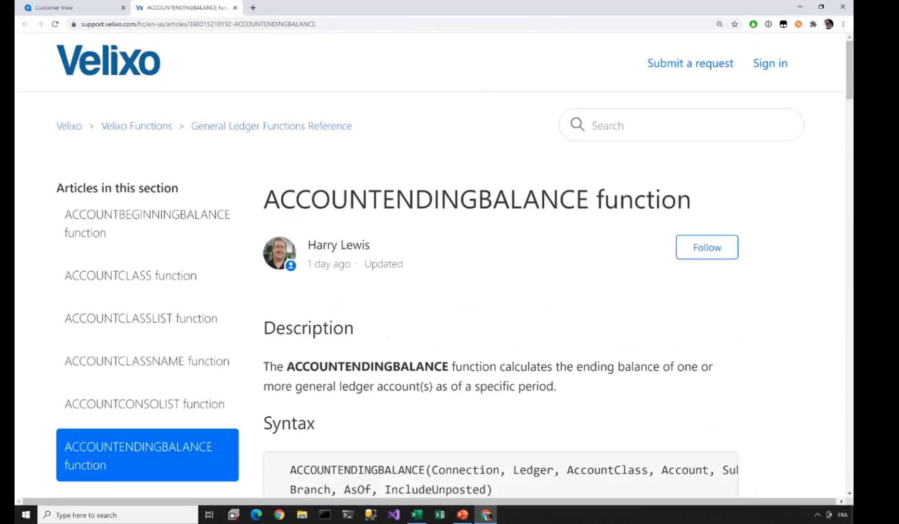
{"action": "left_click", "coordinate": [69, 126]}
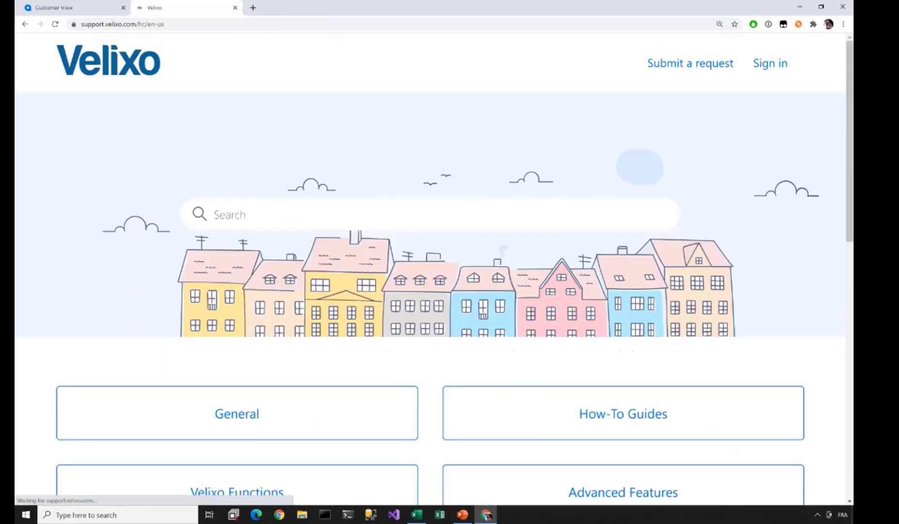
{"action": "scroll", "coordinate": [623, 253], "scroll_direction": "down", "scroll_amount": 3}
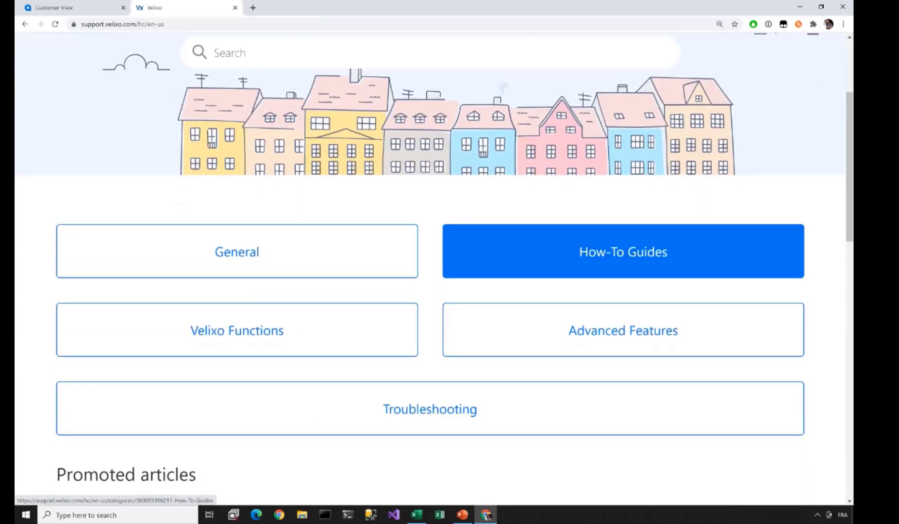
{"action": "left_click", "coordinate": [614, 272]}
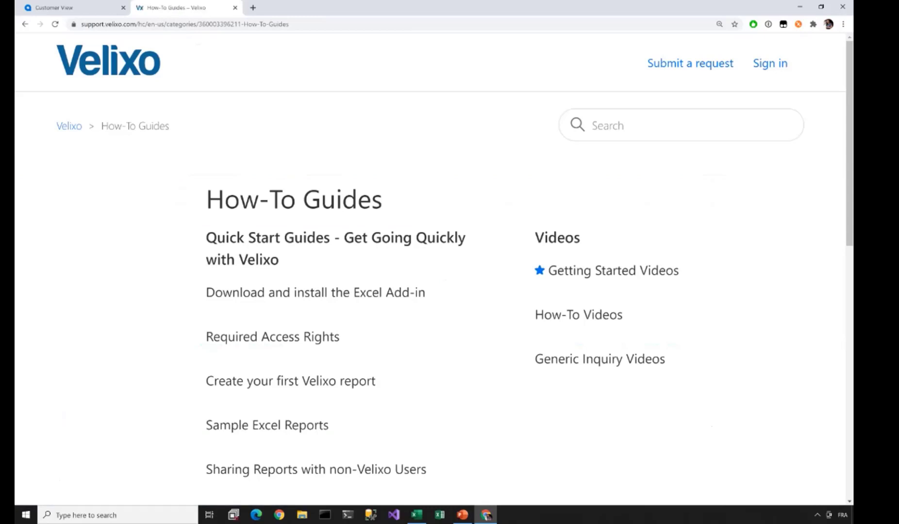
{"action": "left_click", "coordinate": [613, 270]}
{"action": "scroll", "coordinate": [613, 270], "scroll_direction": "down", "scroll_amount": 1}
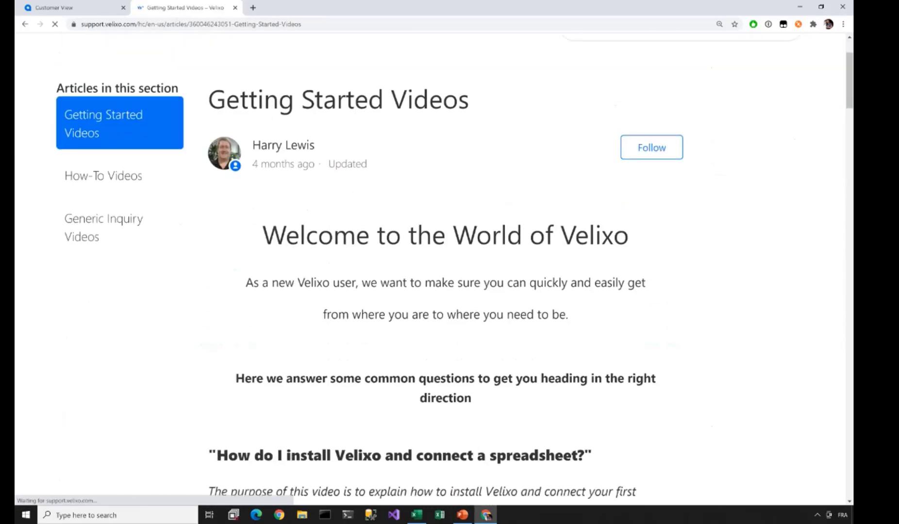
{"action": "scroll", "coordinate": [613, 270], "scroll_direction": "down", "scroll_amount": 8}
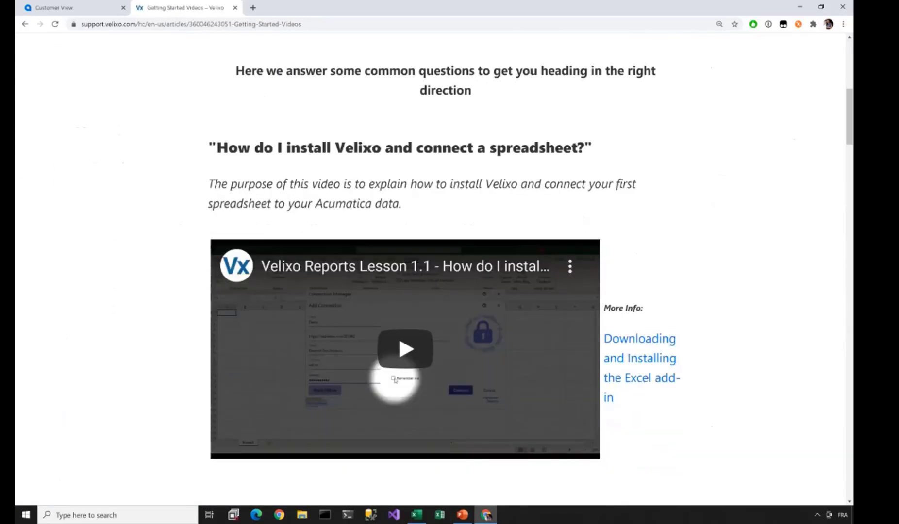
{"action": "scroll", "coordinate": [531, 275], "scroll_direction": "down", "scroll_amount": 11}
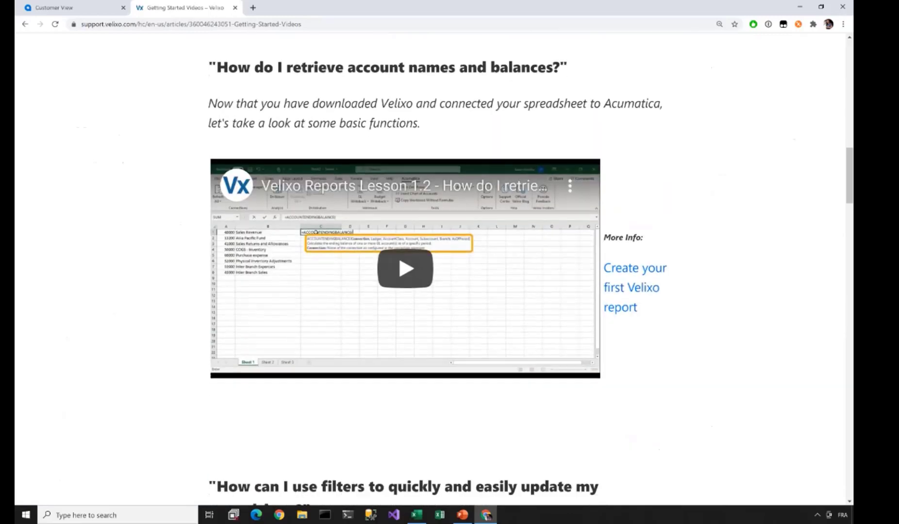
{"action": "scroll", "coordinate": [530, 276], "scroll_direction": "down", "scroll_amount": 2}
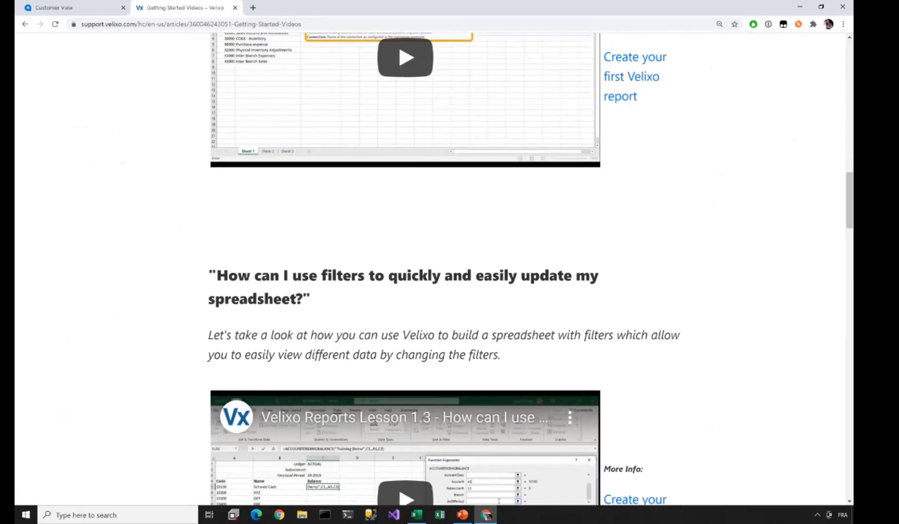
{"action": "left_click_drag", "start_coordinate": [136, 24], "coordinate": [79, 24]}
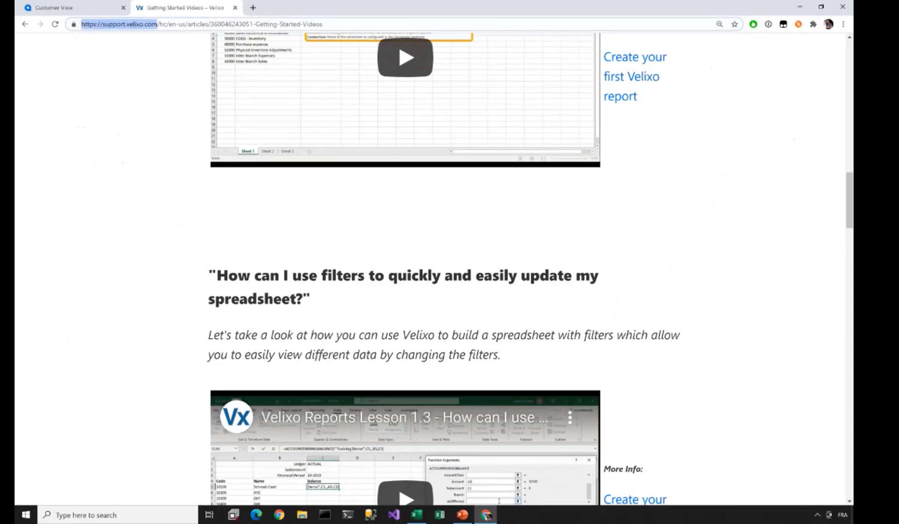
{"action": "key", "text": "Escape"}
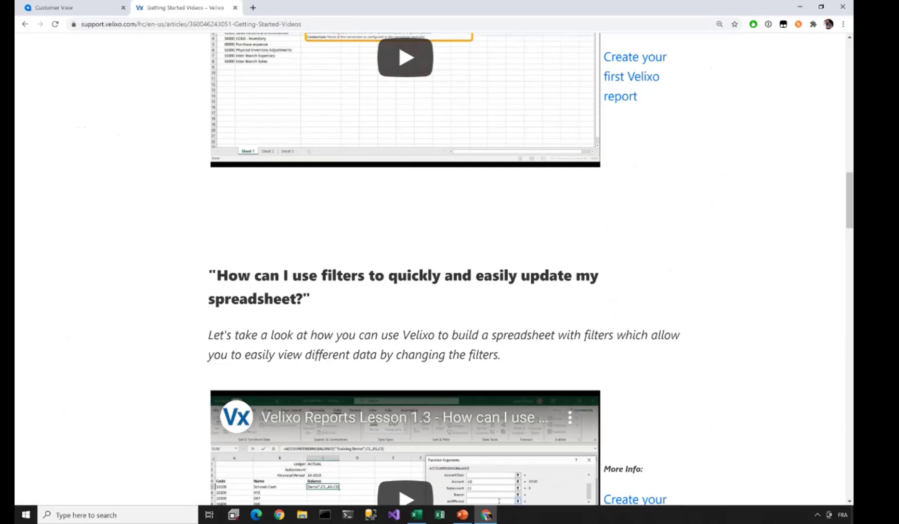
{"action": "scroll", "coordinate": [449, 269], "scroll_direction": "down", "scroll_amount": 8}
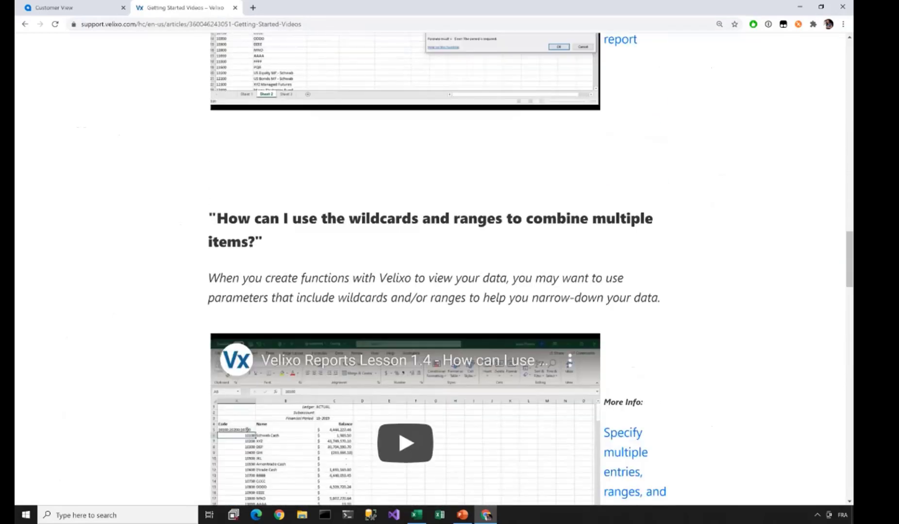
{"action": "scroll", "coordinate": [450, 269], "scroll_direction": "down", "scroll_amount": 10}
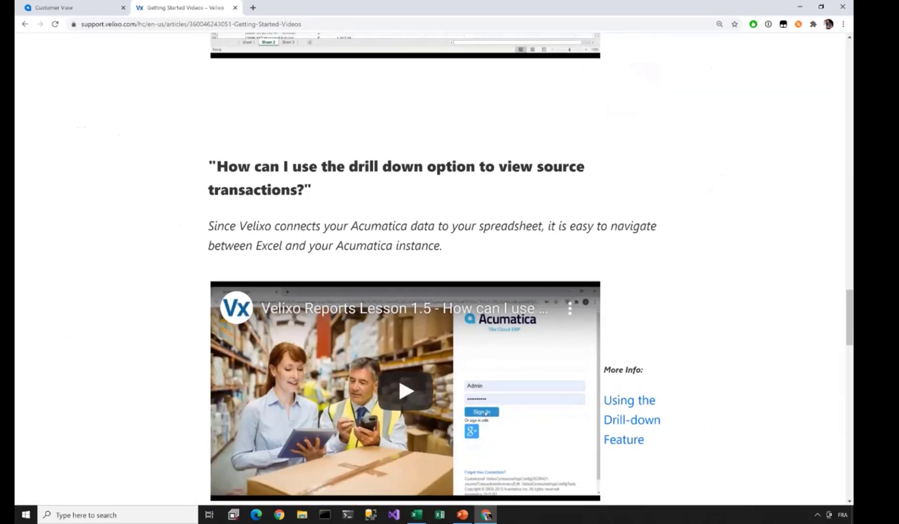
{"action": "scroll", "coordinate": [449, 269], "scroll_direction": "down", "scroll_amount": 3}
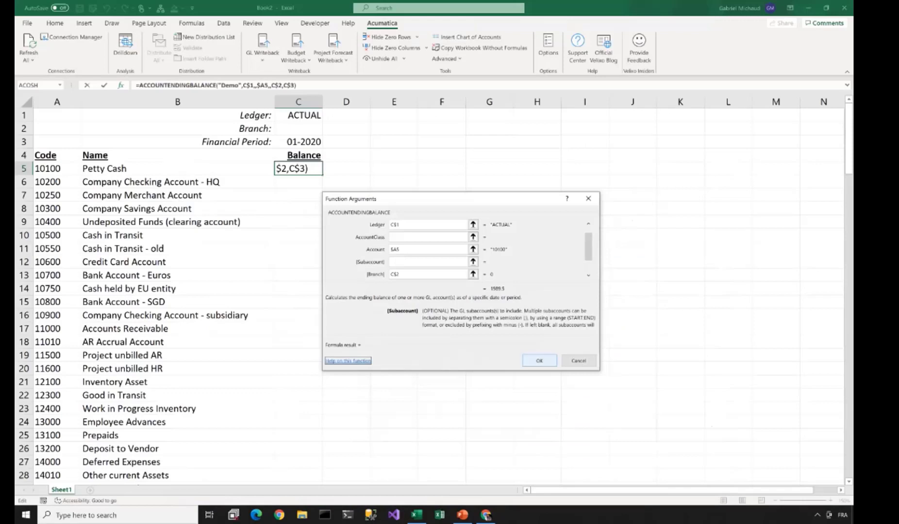
- Confirm the Petty Cash formula, give it Accounting format, fill it down every account, widen column C
{"action": "key", "text": "Return"}
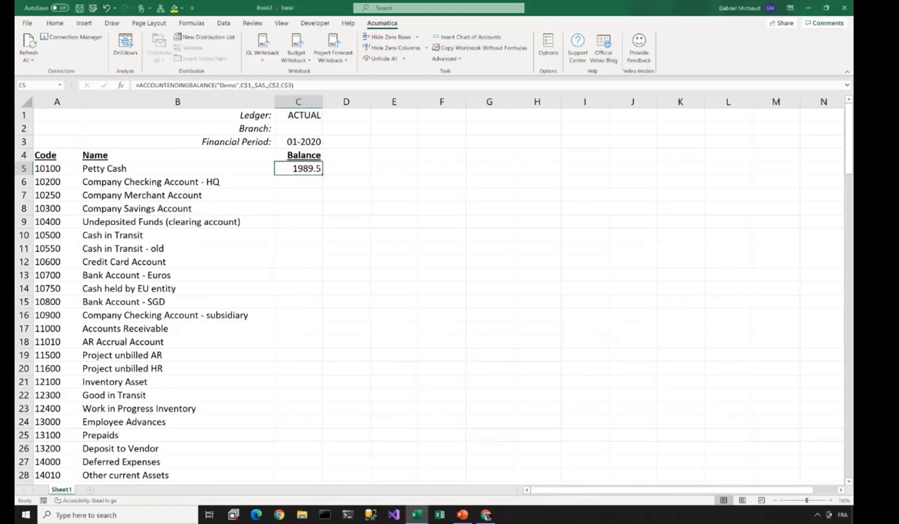
{"action": "left_click", "coordinate": [330, 55]}
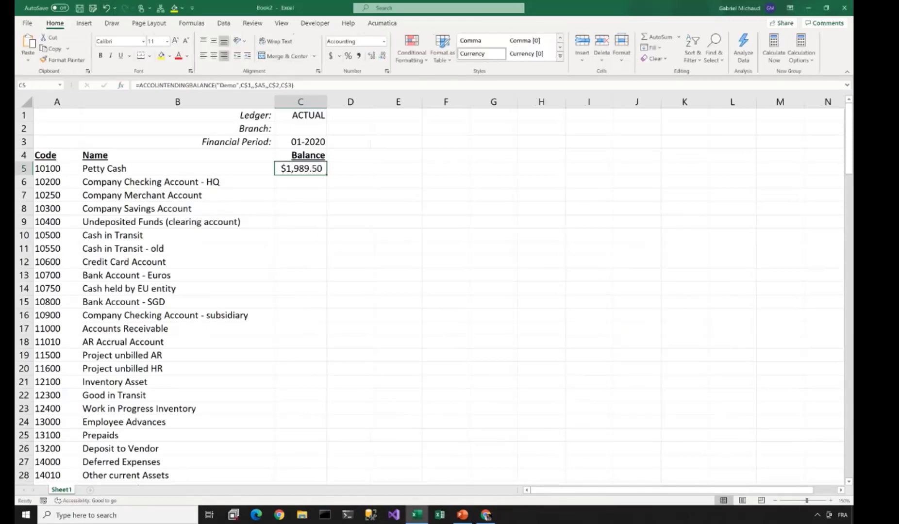
{"action": "double_click", "coordinate": [327, 175]}
{"action": "left_click_drag", "start_coordinate": [327, 102], "coordinate": [368, 102]}
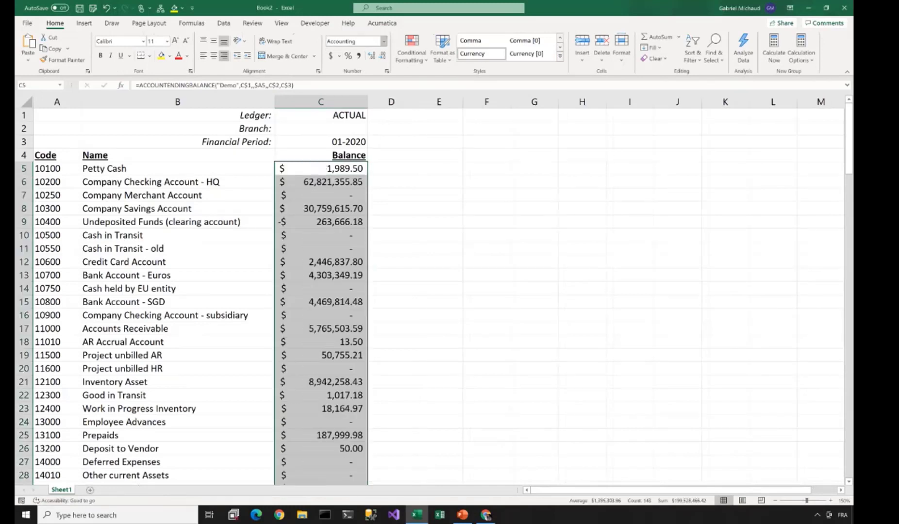
{"action": "left_click", "coordinate": [381, 24]}
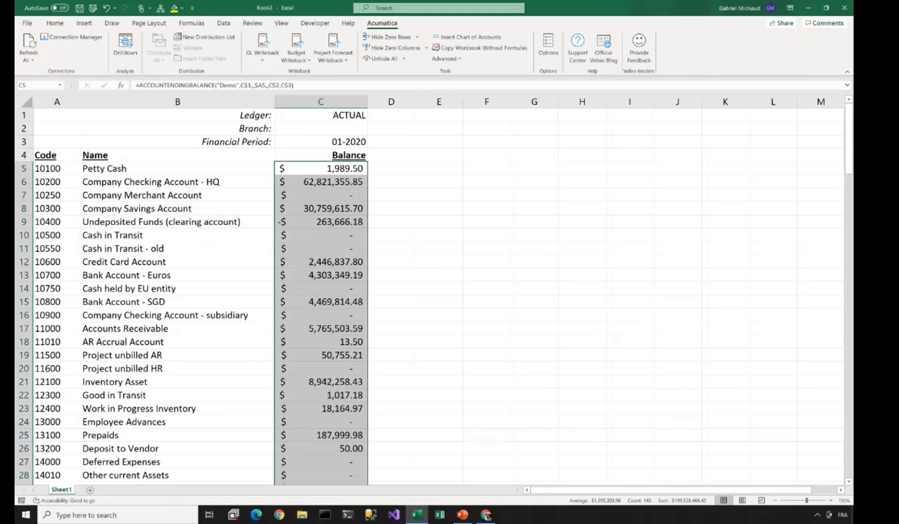
{"action": "left_click", "coordinate": [391, 169]}
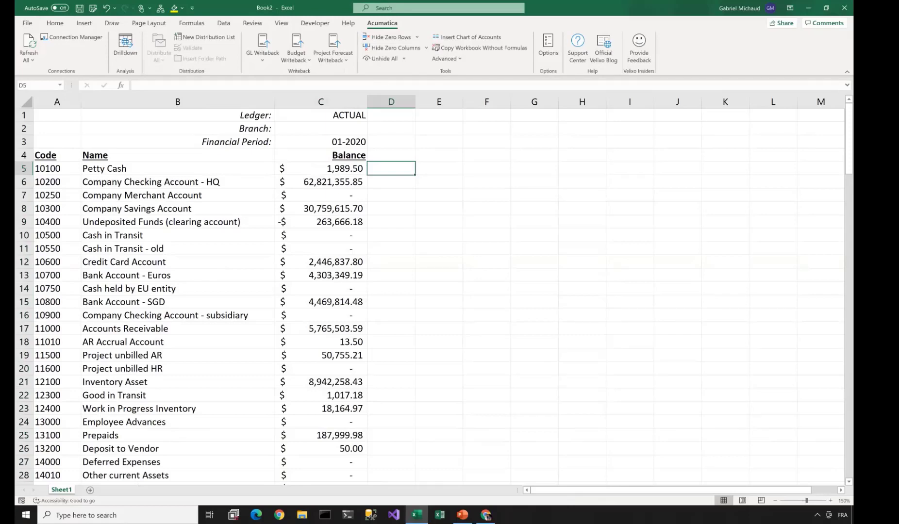
{"action": "left_click", "coordinate": [29, 44]}
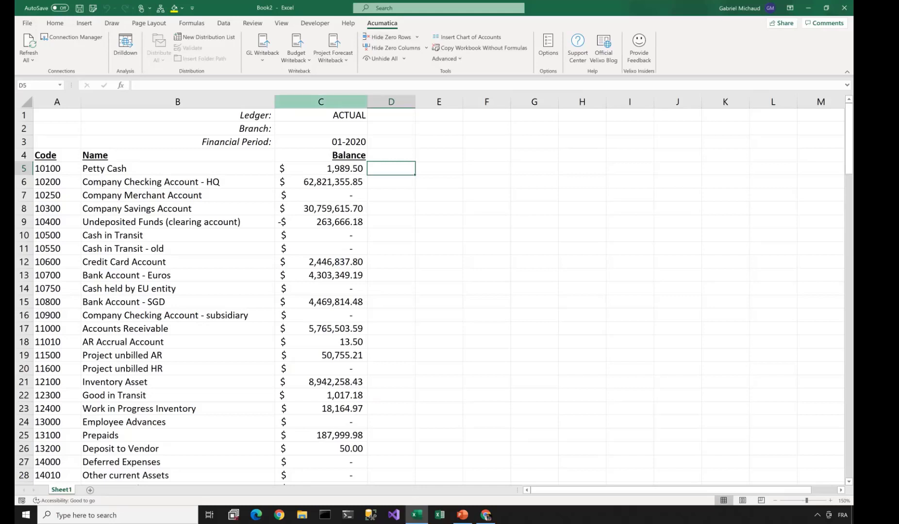
- Change the Financial Period in C3 from 01-2020 to 12-2020
{"action": "left_click", "coordinate": [320, 142]}
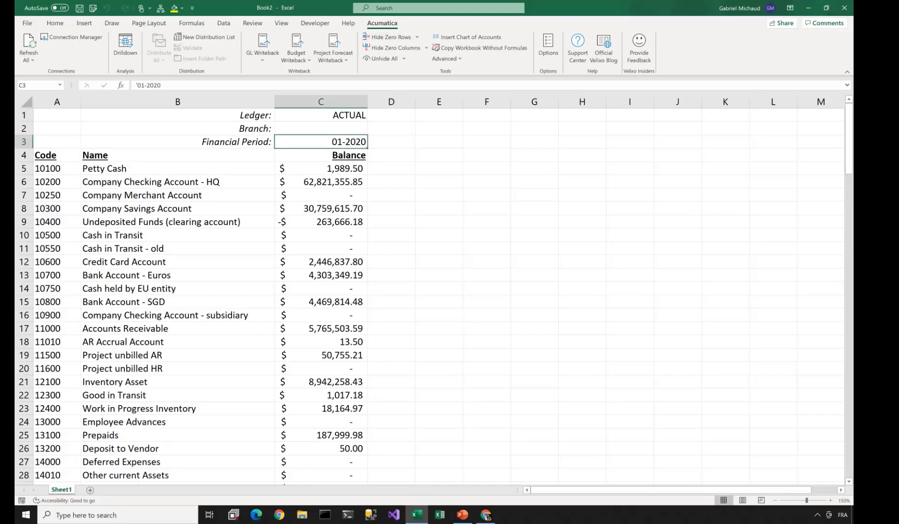
{"action": "key", "text": "F2"}
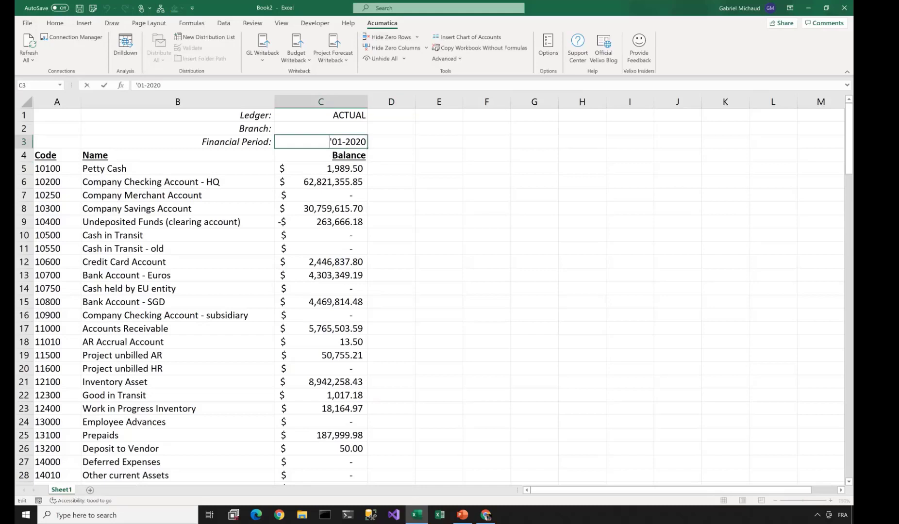
{"action": "left_click_drag", "start_coordinate": [332, 142], "coordinate": [342, 142]}
{"action": "type", "text": "12"}
{"action": "key", "text": "Return"}
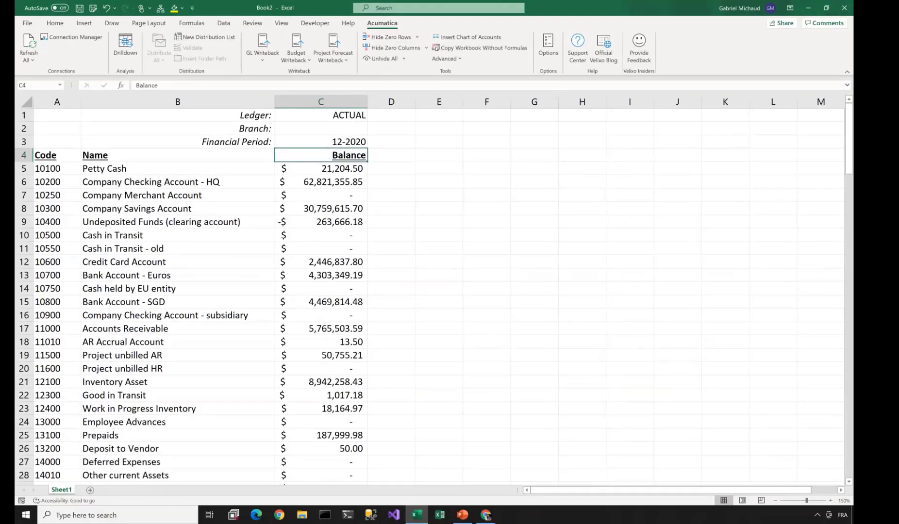
- Copy the Balance column into column D, trying BUDGET as its ledger before reverting to ACTUAL
{"action": "left_click", "coordinate": [321, 102]}
{"action": "key", "text": "ctrl+c"}
{"action": "left_click", "coordinate": [391, 102]}
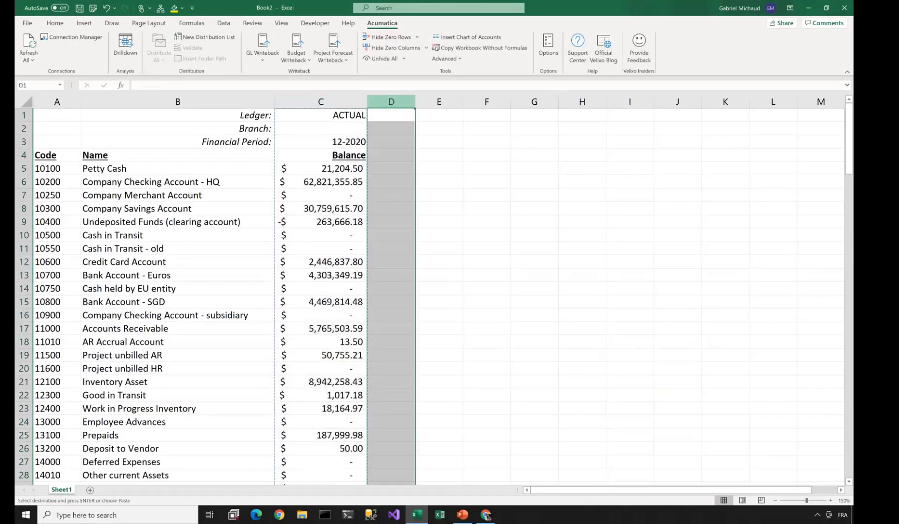
{"action": "key", "text": "ctrl+v"}
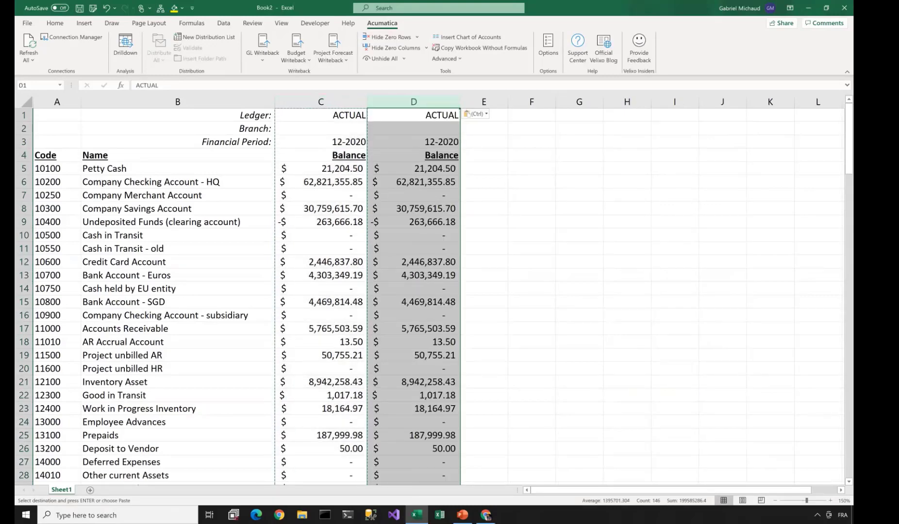
{"action": "left_click", "coordinate": [414, 115]}
{"action": "type", "text": "BUDGET"}
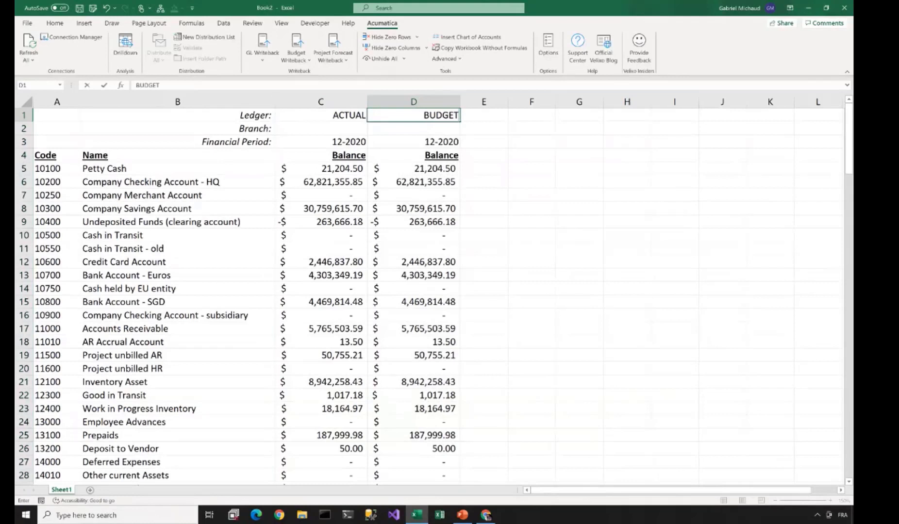
{"action": "key", "text": "Tab"}
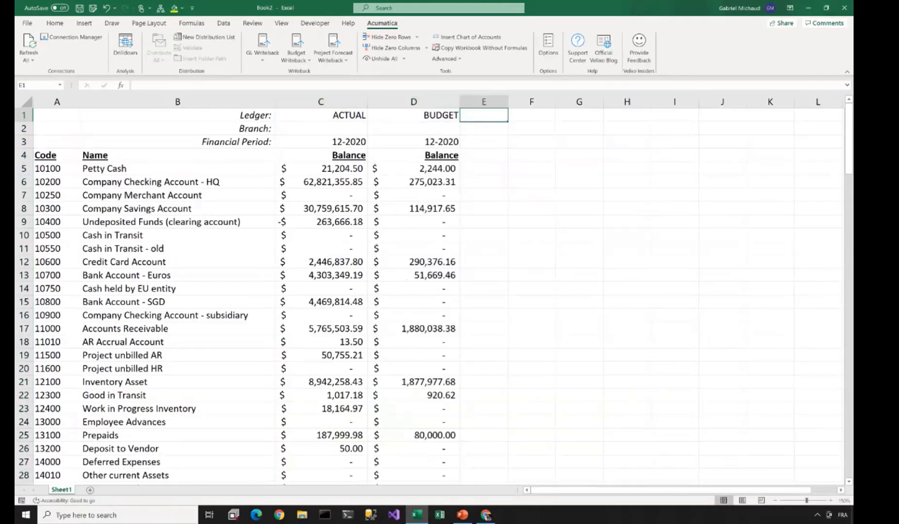
{"action": "key", "text": "ctrl+z"}
- Change column D's financial period in D3 to 12-2019
{"action": "key", "text": "ctrl+End"}
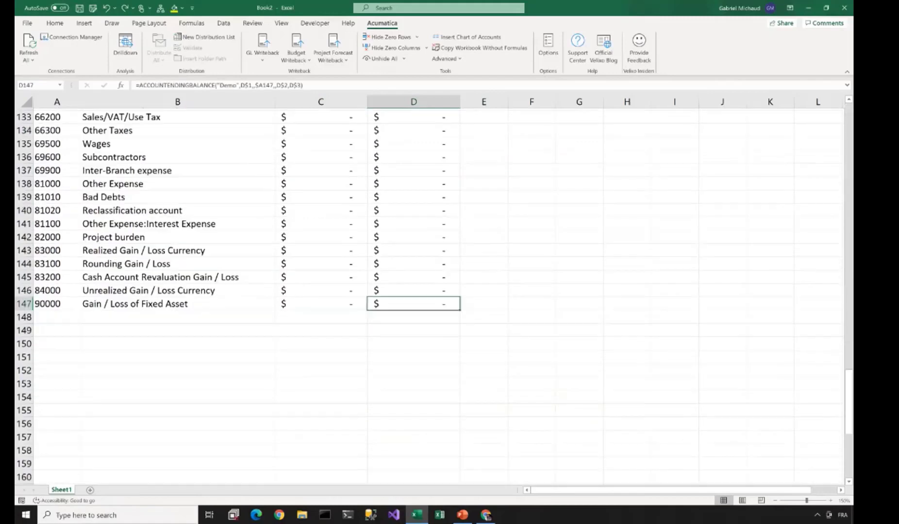
{"action": "scroll", "coordinate": [437, 291], "scroll_direction": "up", "scroll_amount": 5}
{"action": "scroll", "coordinate": [436, 291], "scroll_direction": "up", "scroll_amount": 20}
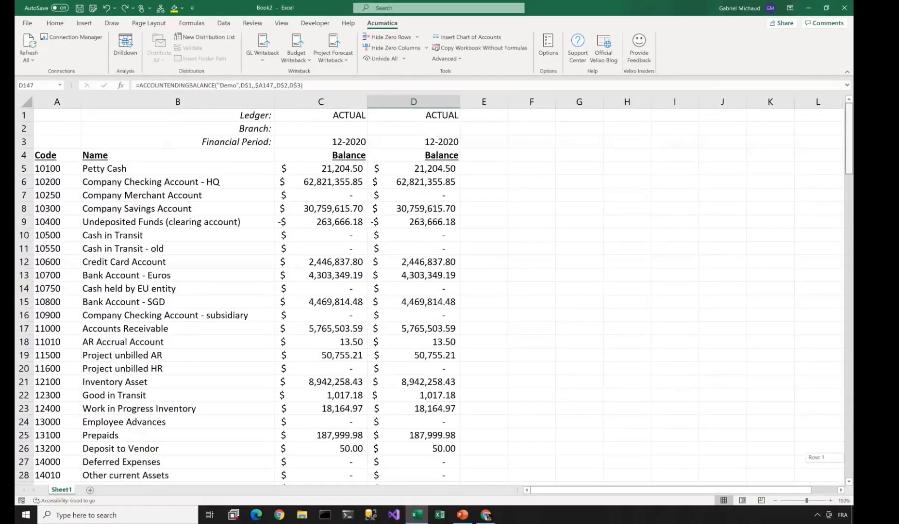
{"action": "double_click", "coordinate": [442, 142]}
{"action": "left_click_drag", "start_coordinate": [449, 141], "coordinate": [459, 142]}
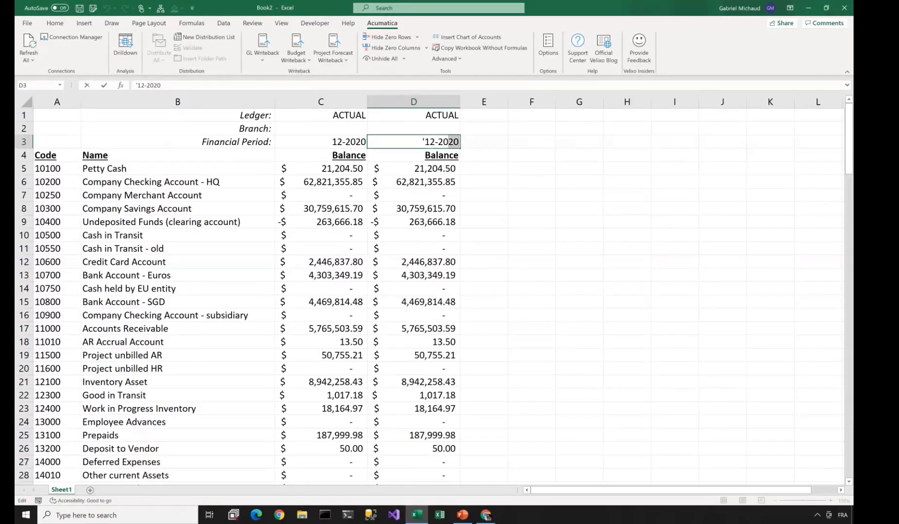
{"action": "type", "text": "19"}
{"action": "key", "text": "Tab"}
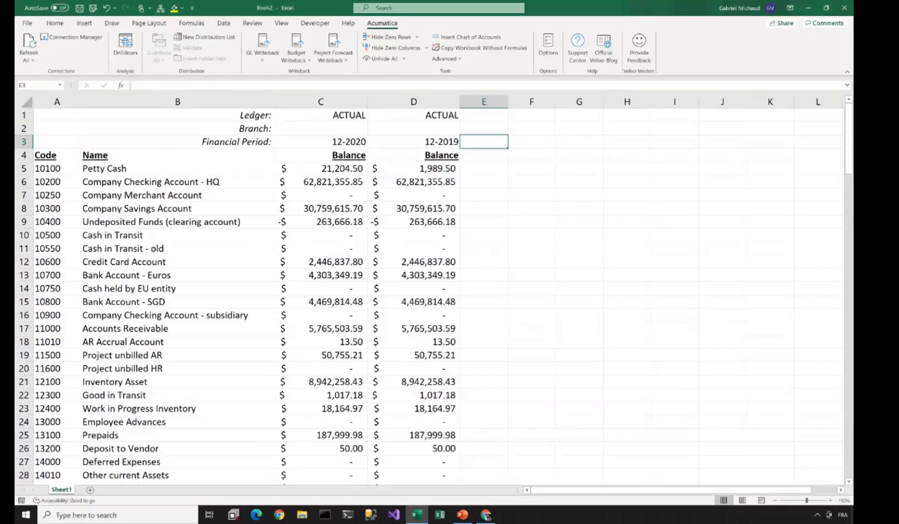
- Copy the formatted Balance header from D4 into E4
{"action": "key", "text": "Down"}
{"action": "type", "text": "Va"}
{"action": "key", "text": "BackSpace"}
{"action": "key", "text": "BackSpace"}
{"action": "key", "text": "Left"}
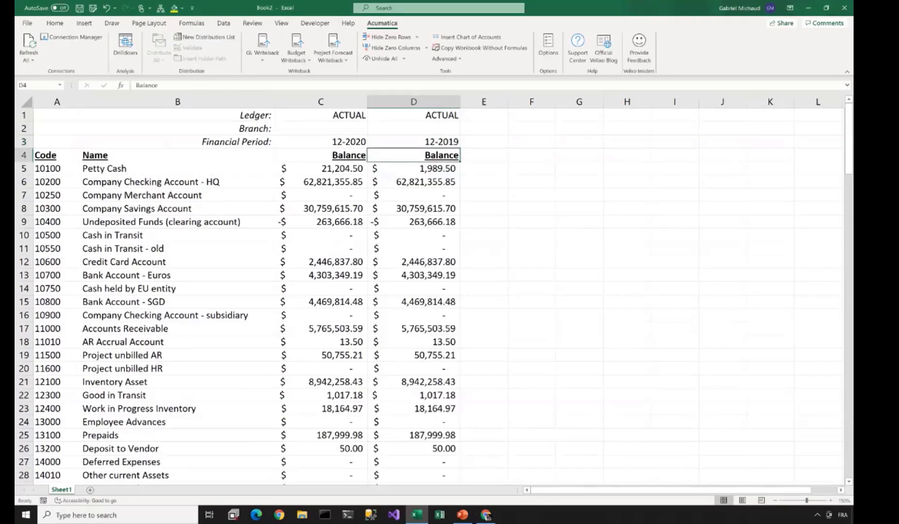
{"action": "key", "text": "ctrl+c"}
{"action": "key", "text": "Right"}
{"action": "key", "text": "ctrl+v"}
- Add a Variance header in E4 and fill the formula =C5-D5 down column E
{"action": "type", "text": "Variance"}
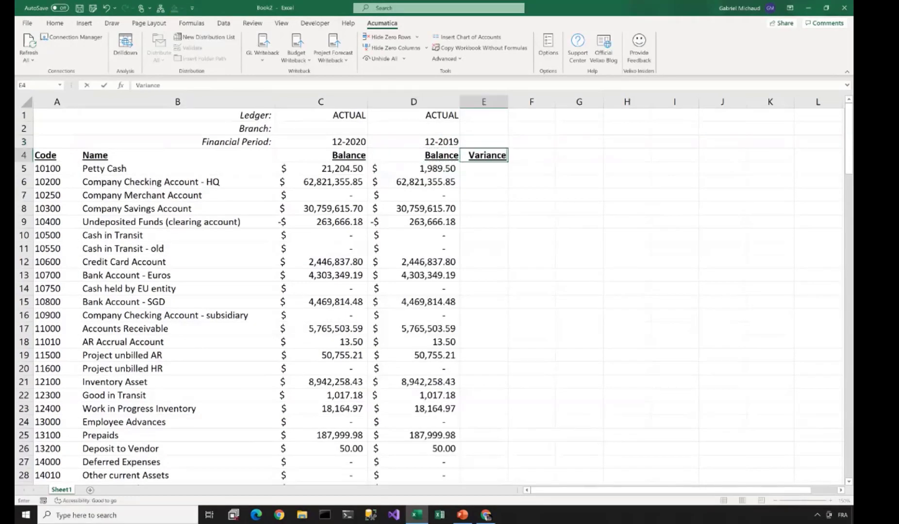
{"action": "key", "text": "Tab"}
{"action": "key", "text": "Down"}
{"action": "key", "text": "Left"}
{"action": "type", "text": "="}
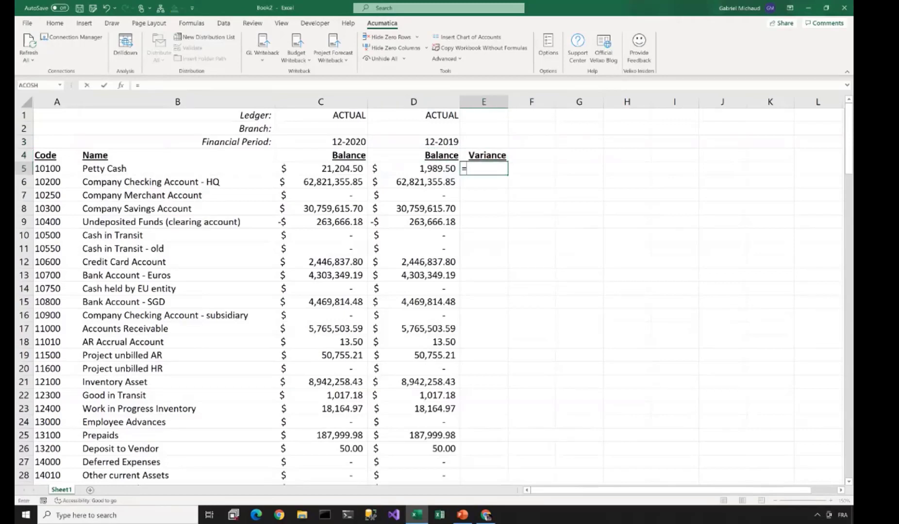
{"action": "key", "text": "Left"}
{"action": "key", "text": "Left"}
{"action": "type", "text": "-"}
{"action": "key", "text": "Left"}
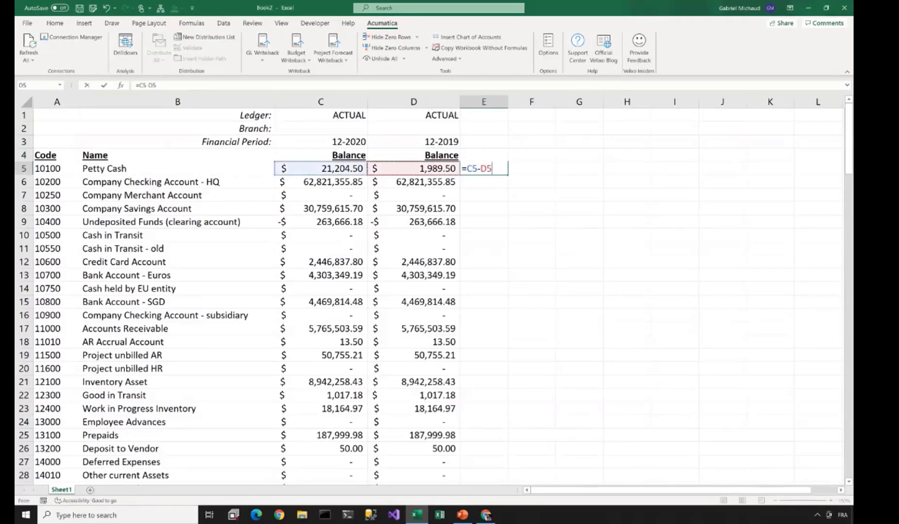
{"action": "key", "text": "ctrl+Return"}
{"action": "double_click", "coordinate": [517, 175]}
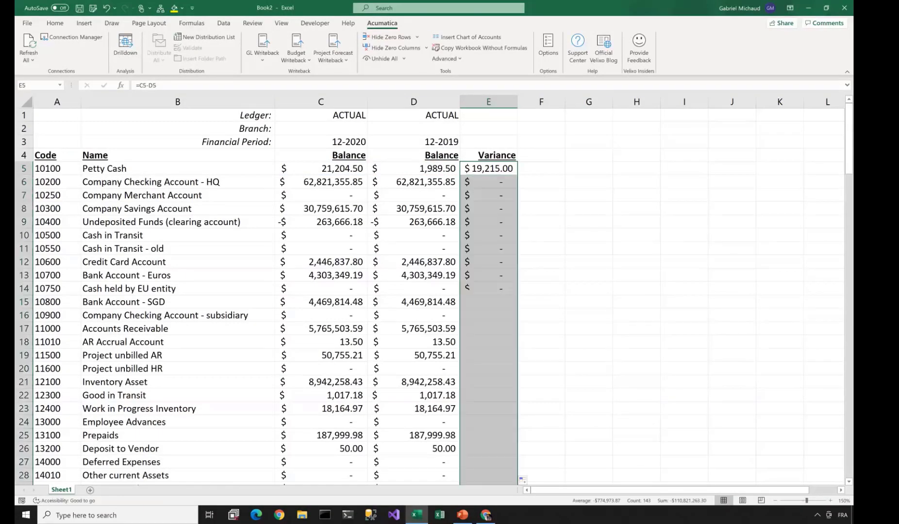
- Apply Directional arrows icon-set conditional formatting to column E and widen it
{"action": "left_click", "coordinate": [488, 102]}
{"action": "left_click", "coordinate": [54, 24]}
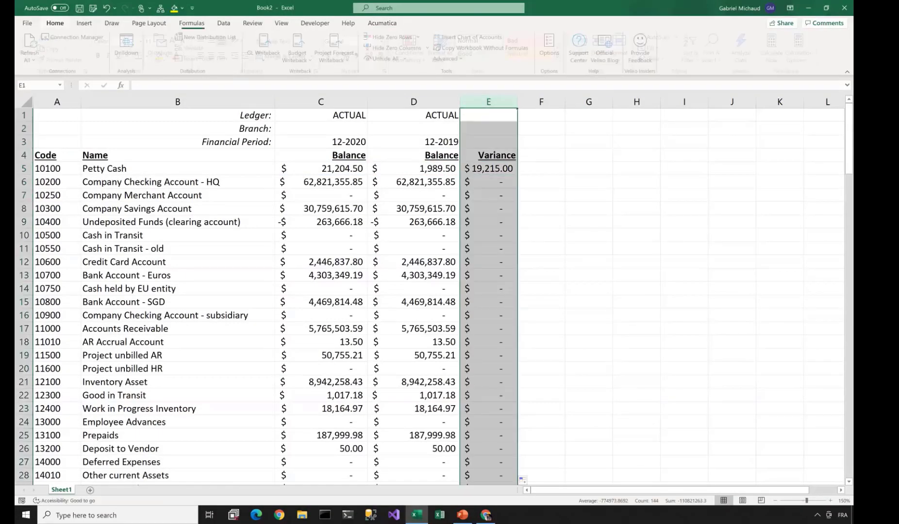
{"action": "left_click", "coordinate": [412, 49]}
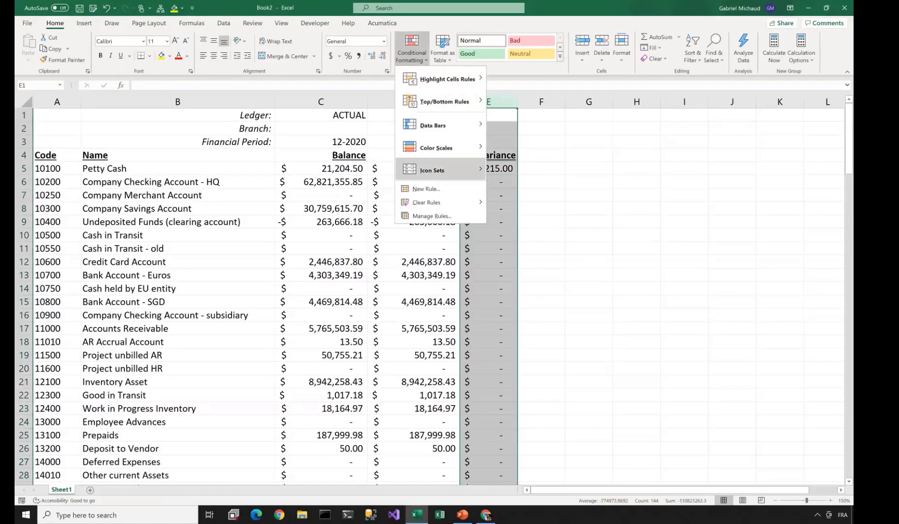
{"action": "mouse_move", "coordinate": [437, 170]}
{"action": "left_click", "coordinate": [516, 170]}
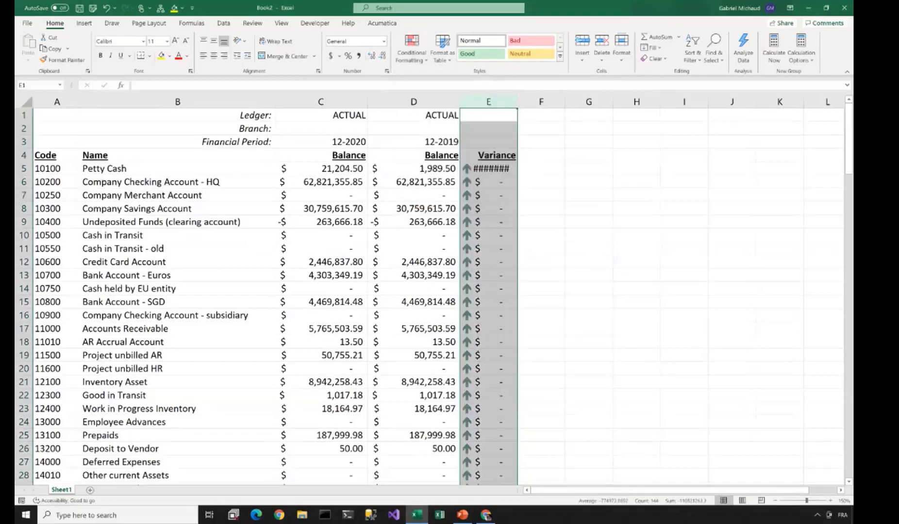
{"action": "left_click_drag", "start_coordinate": [517, 102], "coordinate": [578, 102]}
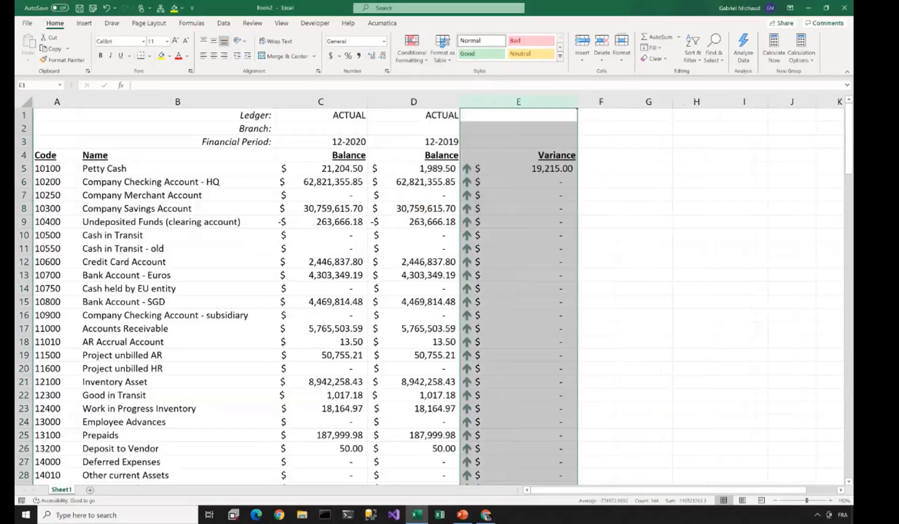
{"action": "left_click", "coordinate": [518, 182]}
{"action": "scroll", "coordinate": [518, 182], "scroll_direction": "down", "scroll_amount": 20}
{"action": "scroll", "coordinate": [518, 182], "scroll_direction": "up", "scroll_amount": 20}
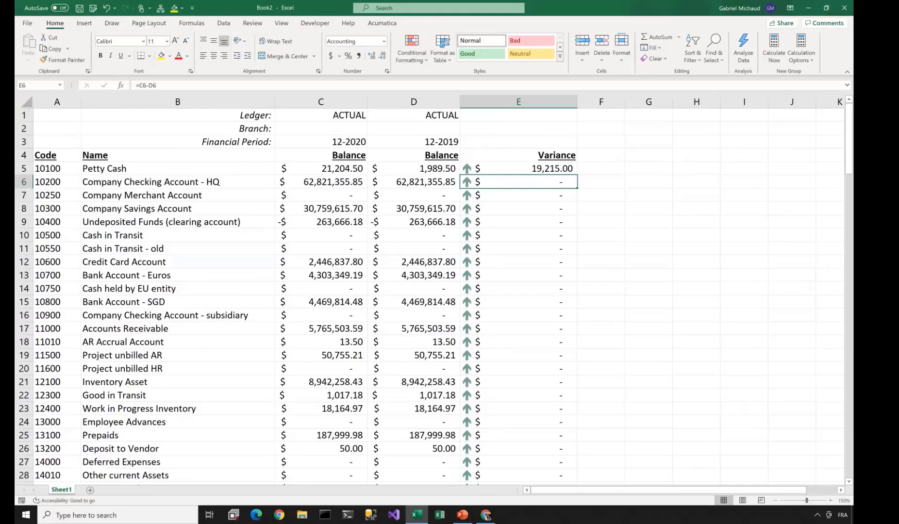
- Switch to the Acumatica tab, then show the File start page with recent workbooks
{"action": "left_click", "coordinate": [382, 23]}
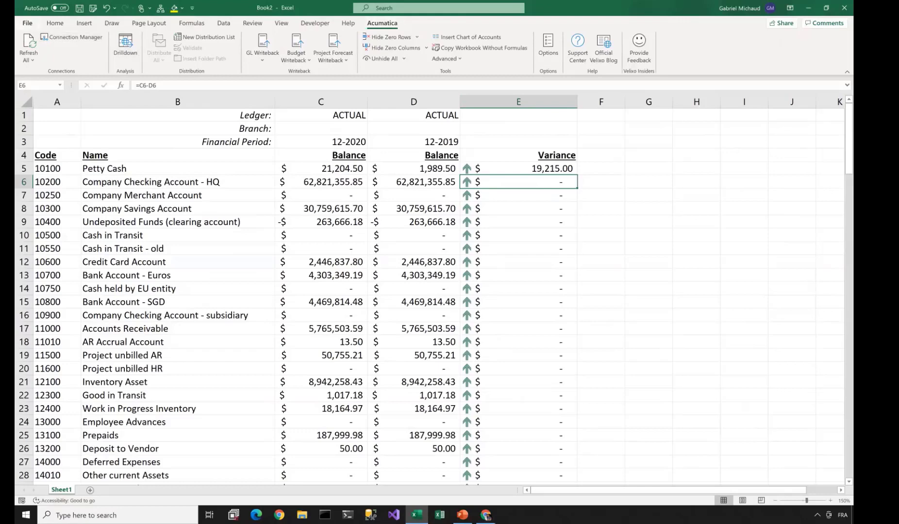
{"action": "left_click", "coordinate": [27, 22]}
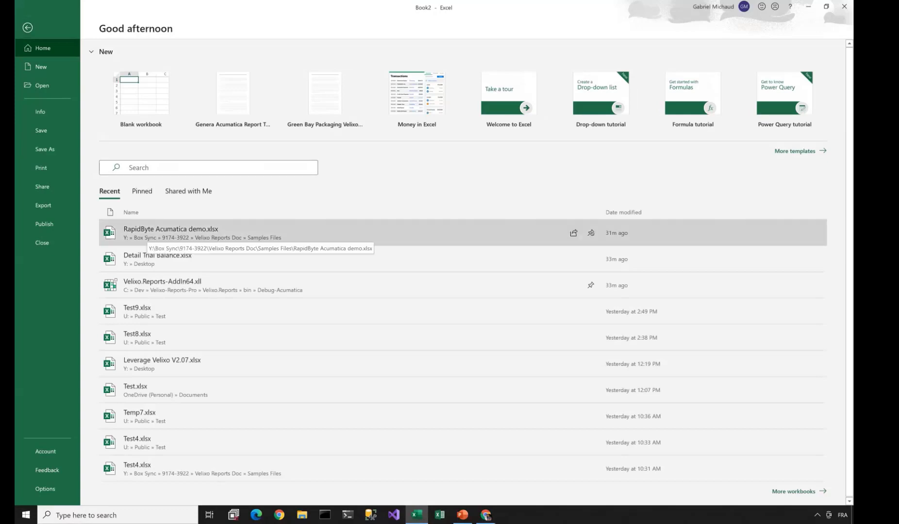
- Open RapidByte Acumatica demo.xlsx, log in to the Demo connection with the password, close the manager
{"action": "left_click", "coordinate": [147, 233]}
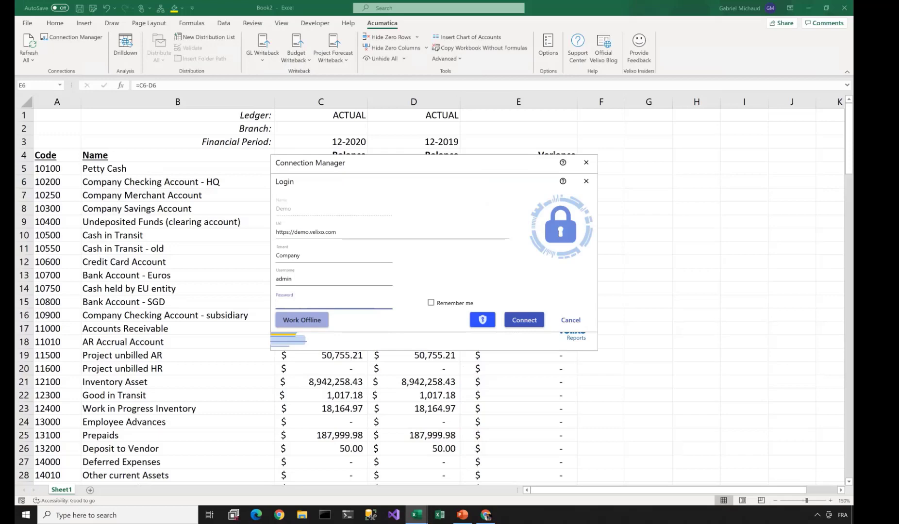
{"action": "type", "text": "•••••••••••"}
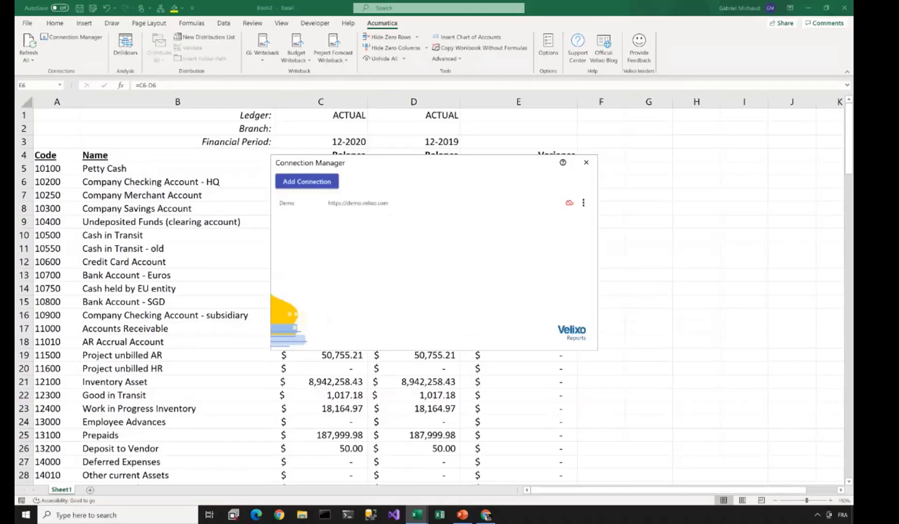
{"action": "left_click", "coordinate": [382, 24]}
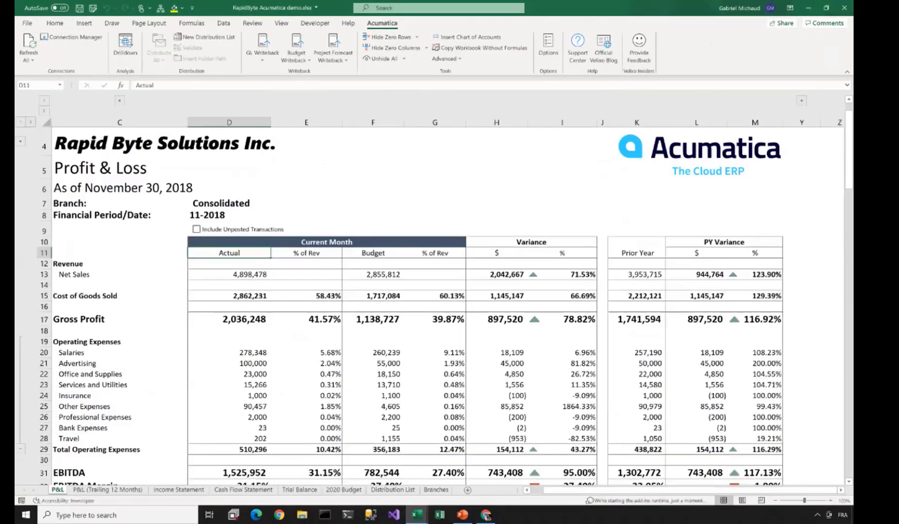
- Review the P&L sheet at 110% zoom, toggle the expense rows, then view P&L (Trailing 12 Months)
{"action": "left_click", "coordinate": [119, 253]}
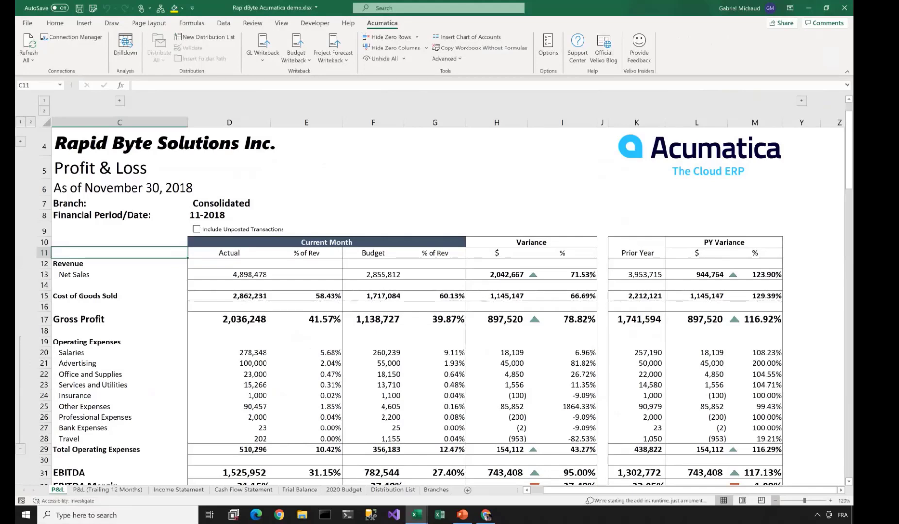
{"action": "left_click", "coordinate": [775, 500]}
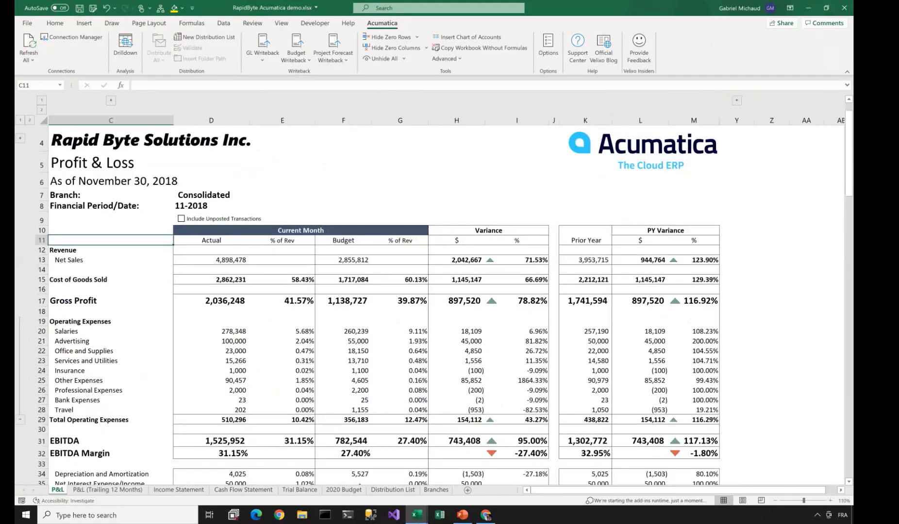
{"action": "left_click", "coordinate": [517, 120]}
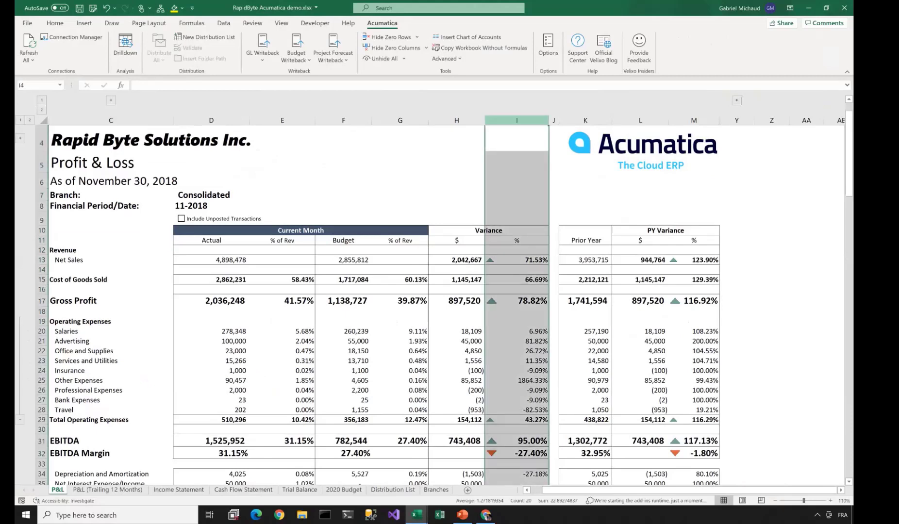
{"action": "left_click", "coordinate": [694, 121]}
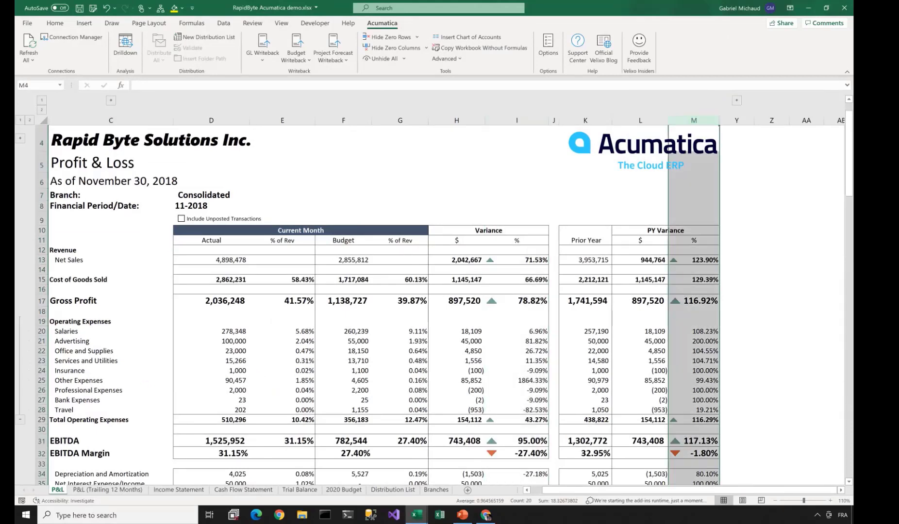
{"action": "left_click", "coordinate": [243, 195]}
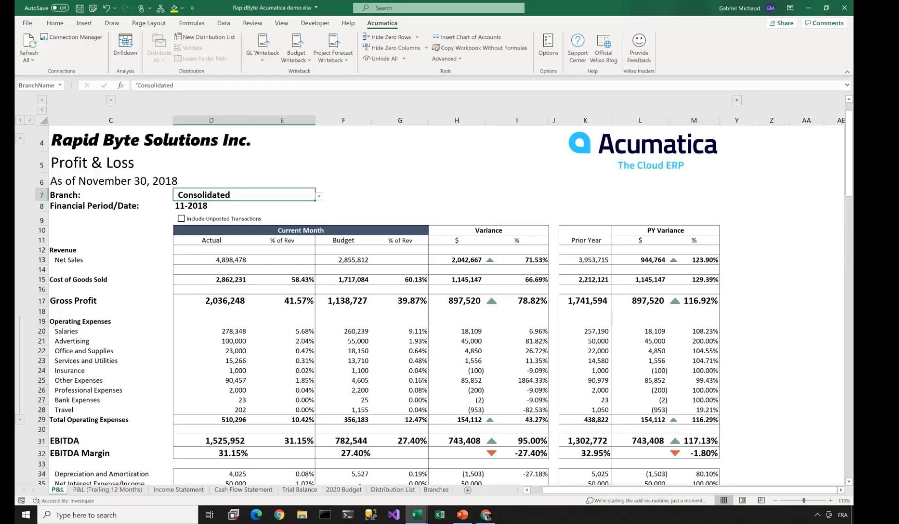
{"action": "left_click", "coordinate": [20, 419]}
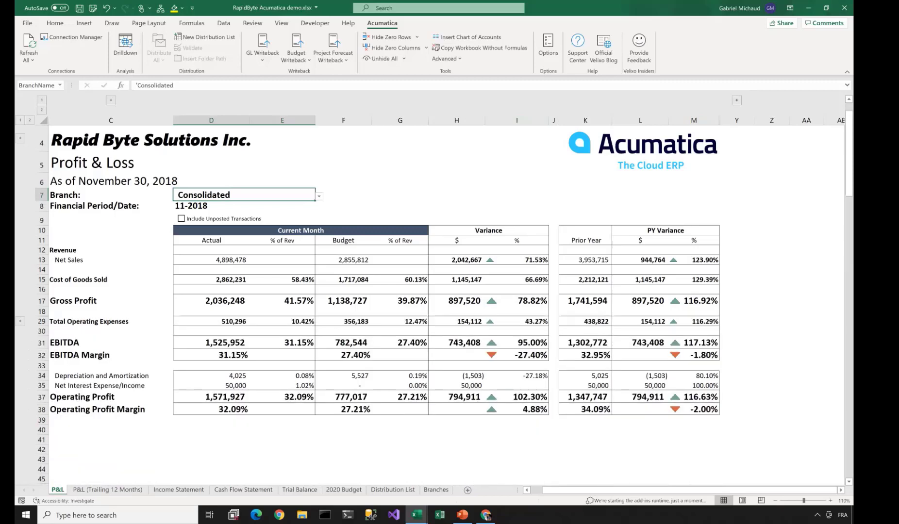
{"action": "left_click", "coordinate": [20, 322]}
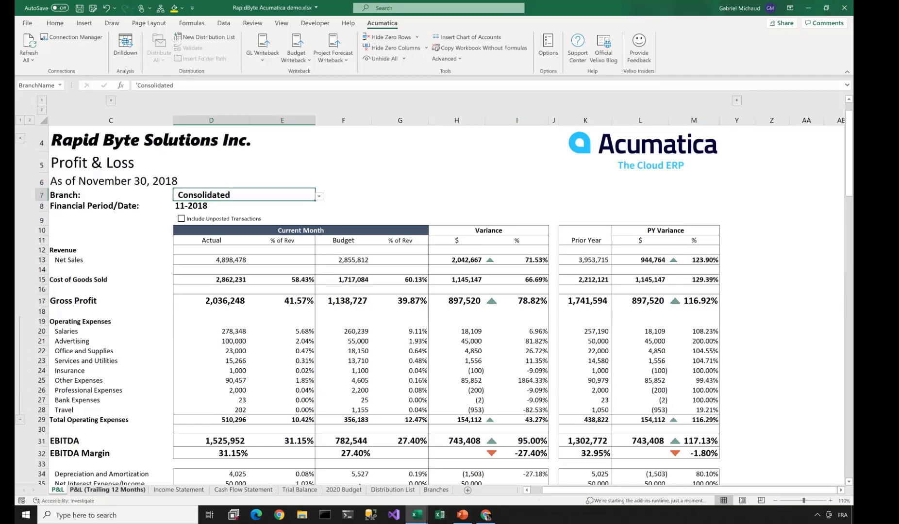
{"action": "left_click", "coordinate": [108, 490]}
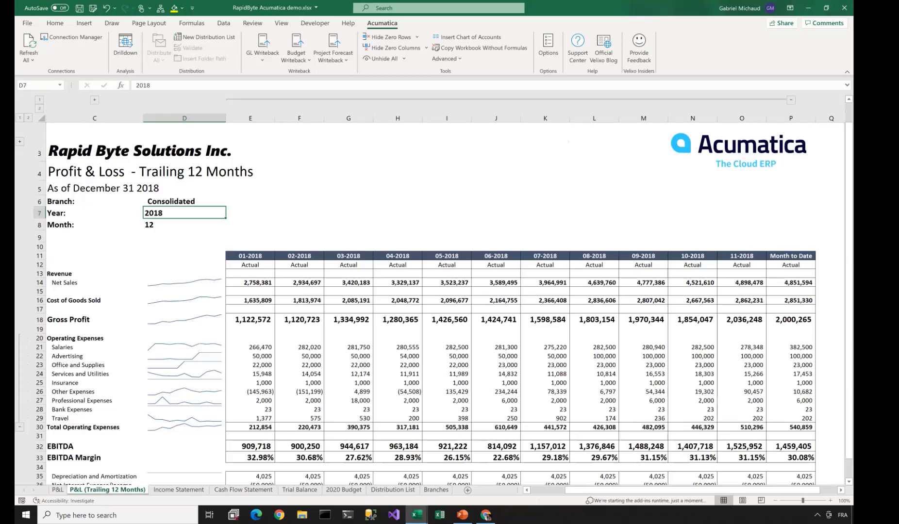
- Browse the Income Statement, Cash Flow Statement, Trial Balance and 2020 Budget sheets, then return to P&L
{"action": "left_click", "coordinate": [178, 490]}
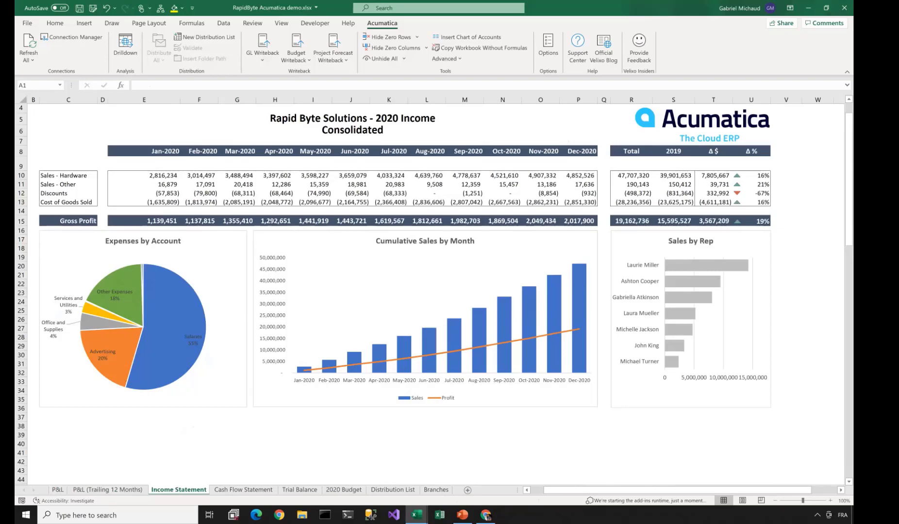
{"action": "left_click", "coordinate": [243, 489]}
{"action": "left_click", "coordinate": [299, 490]}
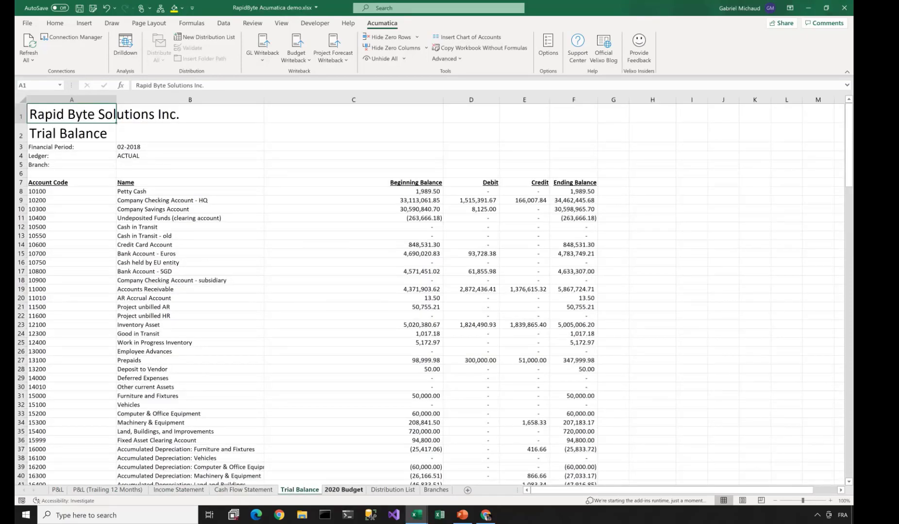
{"action": "left_click", "coordinate": [343, 489]}
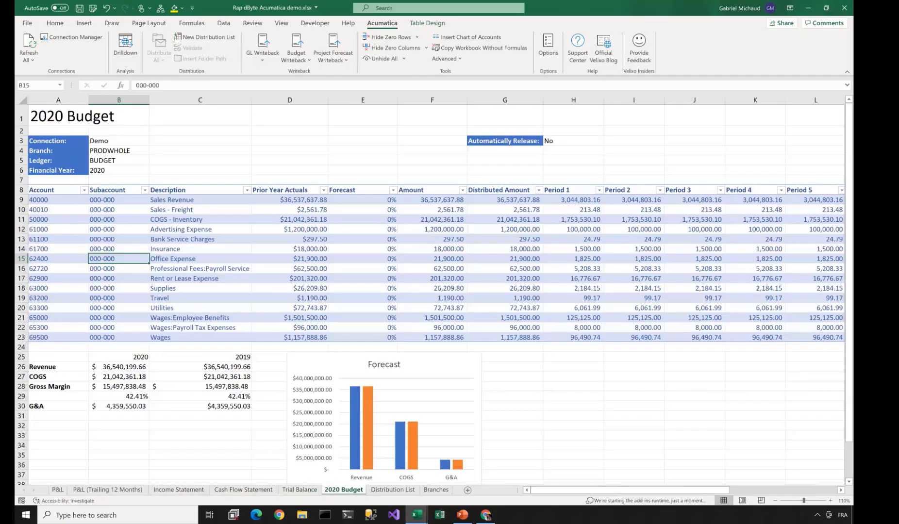
{"action": "left_click", "coordinate": [57, 490]}
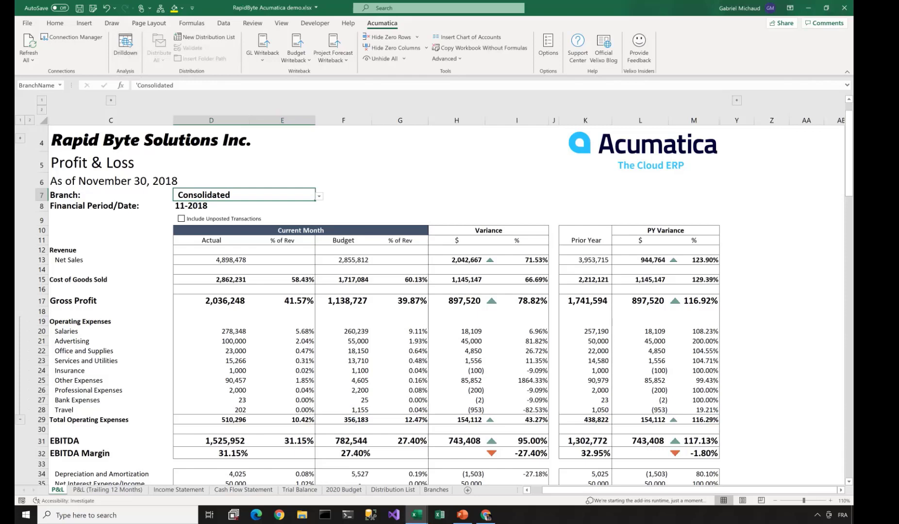
- Inspect D20's ACCOUNTTURNOVER and D29's SUM formulas, then drill down into Total Operating Expenses
{"action": "left_click", "coordinate": [212, 331]}
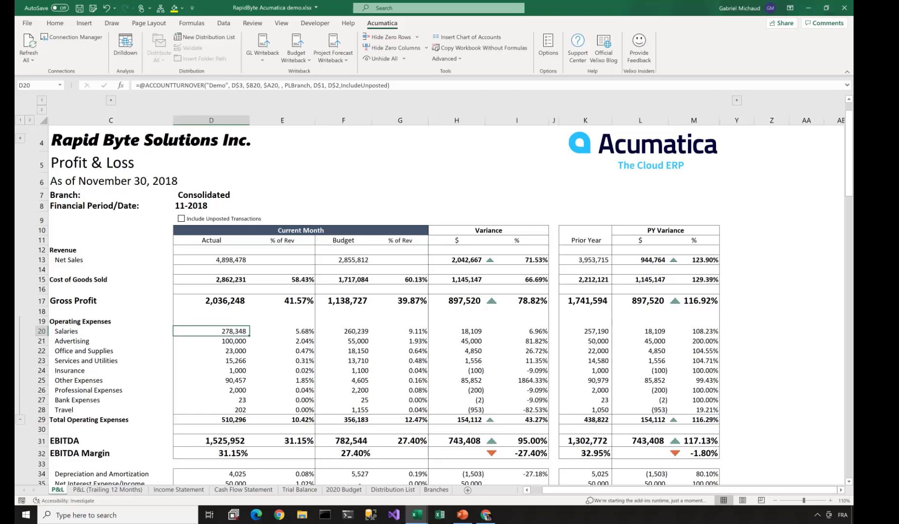
{"action": "double_click", "coordinate": [215, 419]}
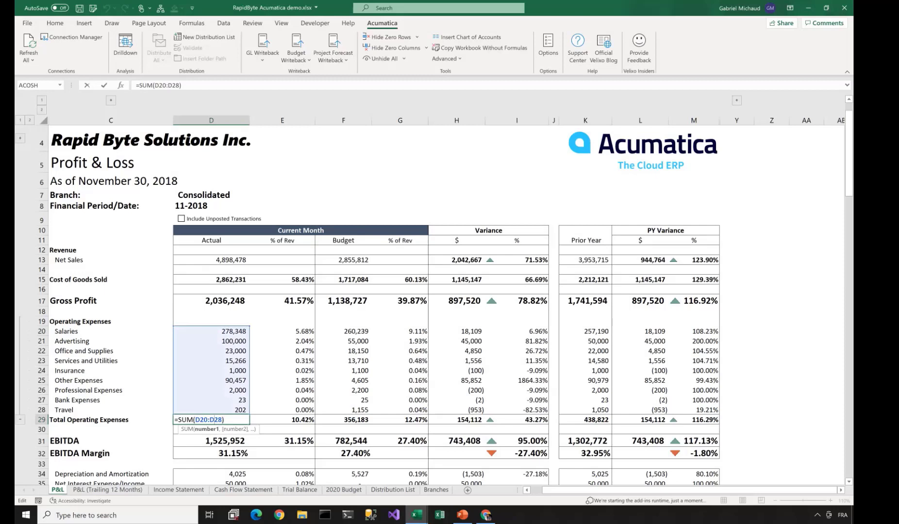
{"action": "key", "text": "Escape"}
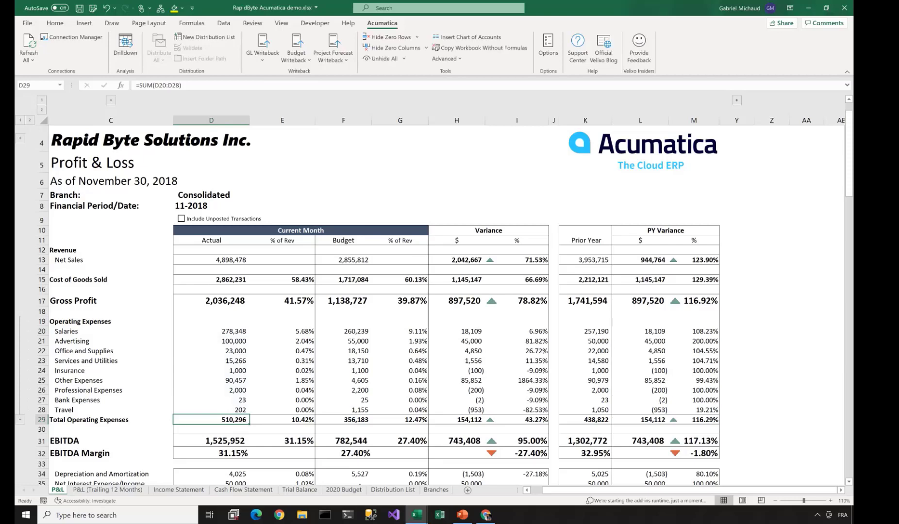
{"action": "left_click", "coordinate": [125, 46]}
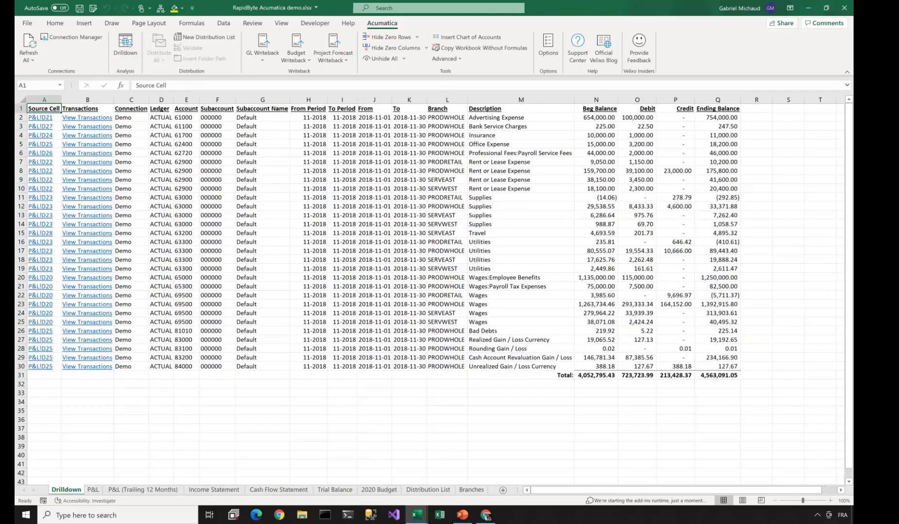
- Zoom the Drilldown sheet to 110%, review the P&L!D20 rows, and follow that link back to Salaries
{"action": "left_click", "coordinate": [830, 500]}
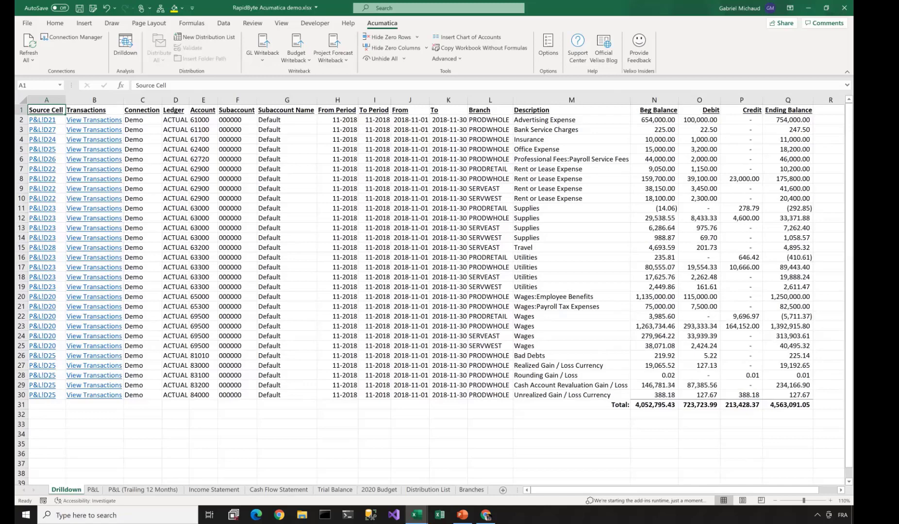
{"action": "left_click", "coordinate": [46, 100]}
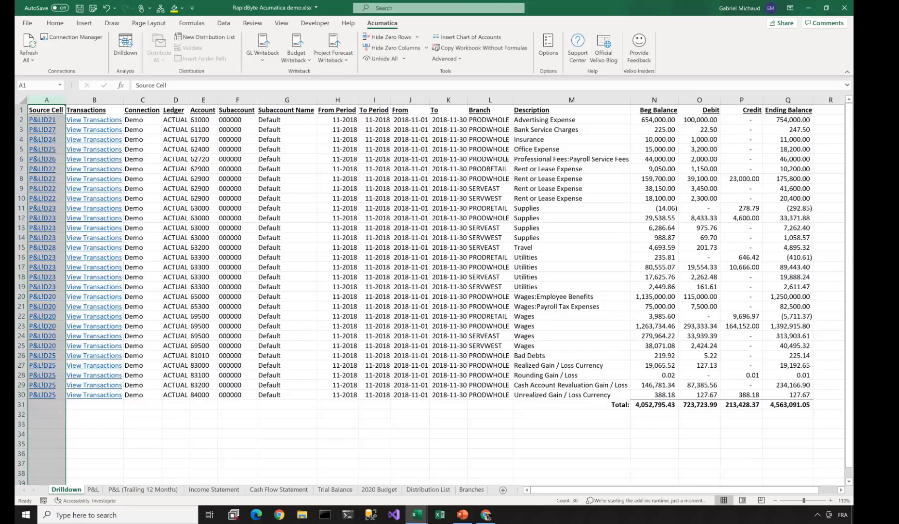
{"action": "left_click_drag", "start_coordinate": [22, 296], "coordinate": [21, 336]}
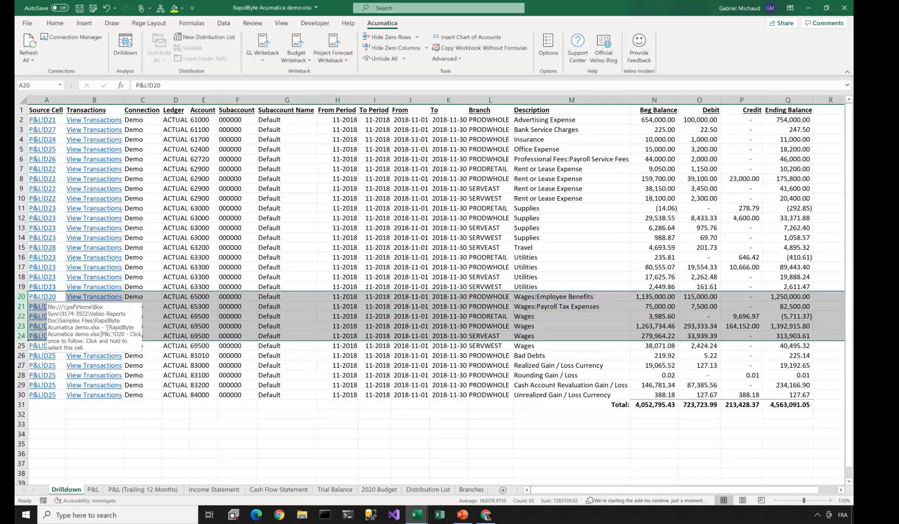
{"action": "left_click", "coordinate": [42, 297]}
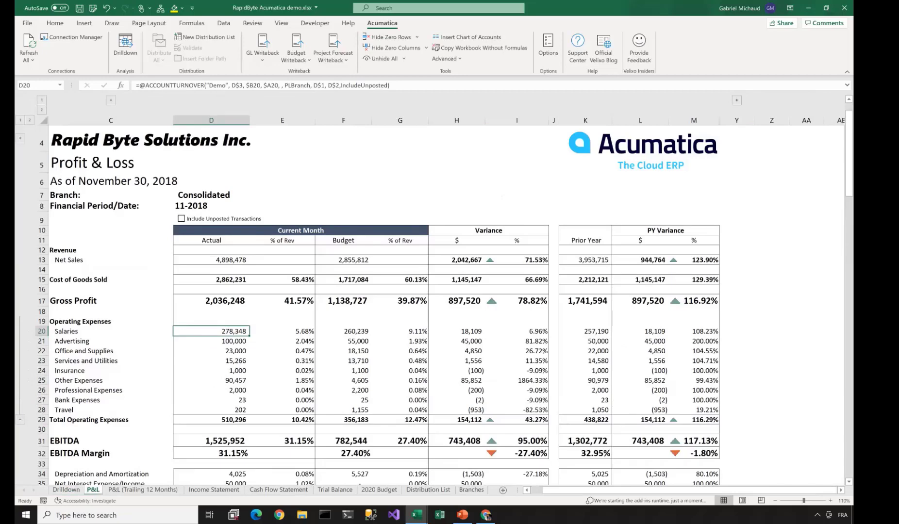
- Expand the account-code columns, check Salaries cells B20 (EXPERS) and D20, then review Drilldown rows 20-25
{"action": "left_click", "coordinate": [111, 100]}
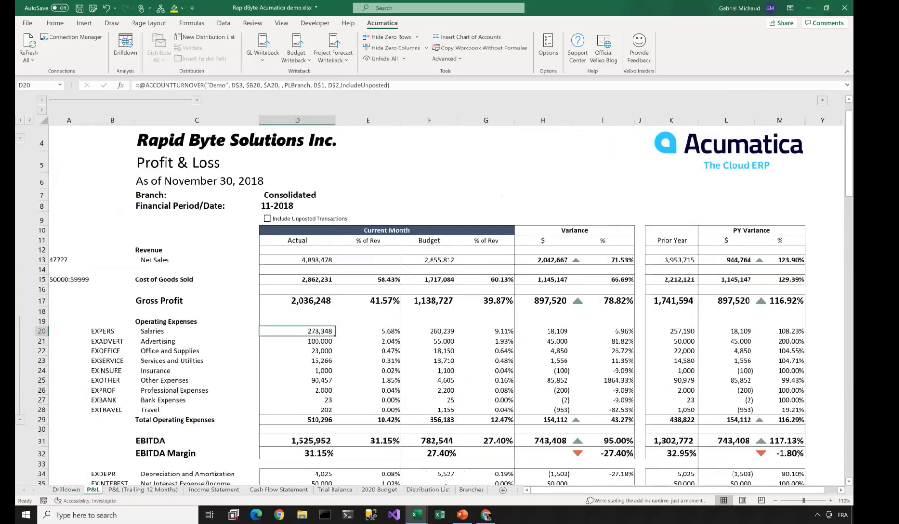
{"action": "left_click", "coordinate": [112, 332]}
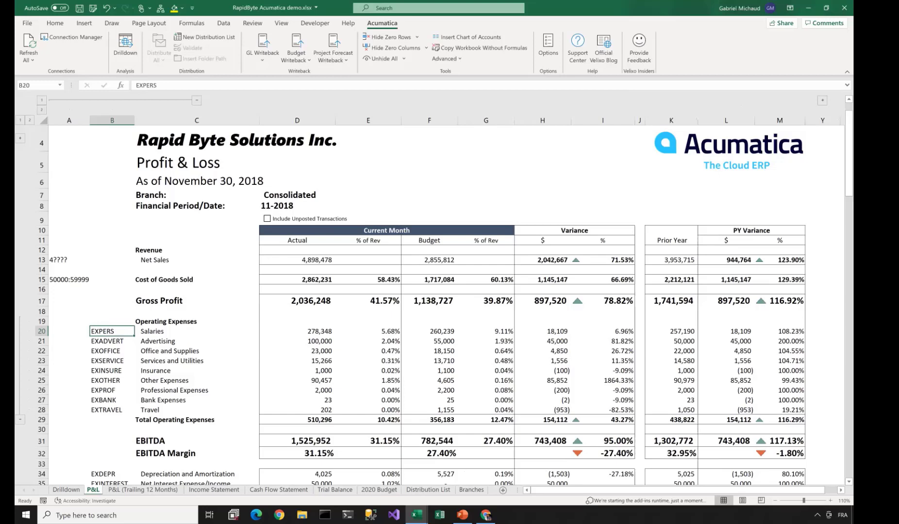
{"action": "left_click", "coordinate": [297, 332]}
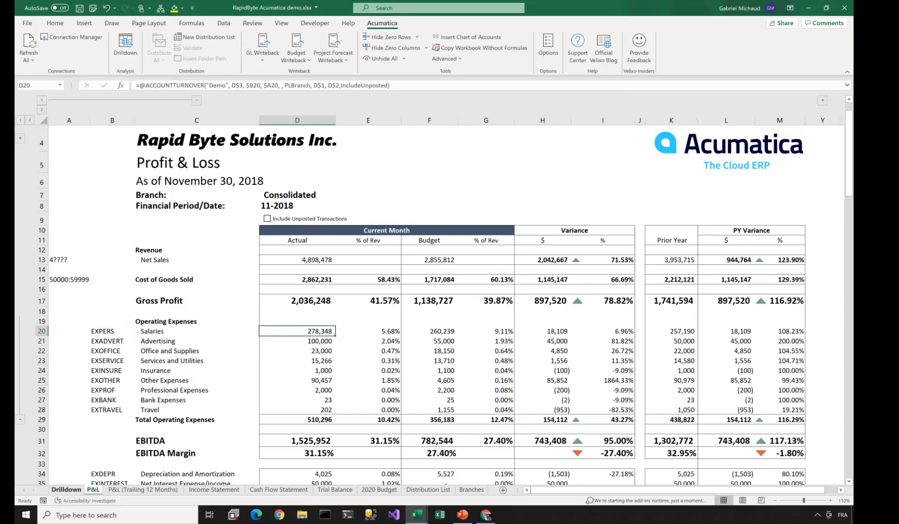
{"action": "left_click", "coordinate": [66, 489]}
{"action": "left_click_drag", "start_coordinate": [21, 296], "coordinate": [21, 348]}
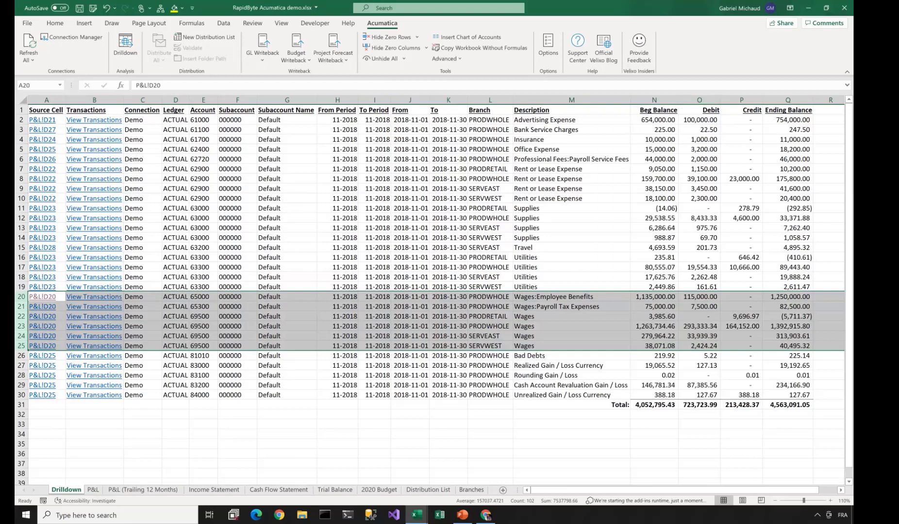
- Fill the 201.73 Travel debit in O15 yellow and open its transactions in Acumatica
{"action": "left_click", "coordinate": [699, 247]}
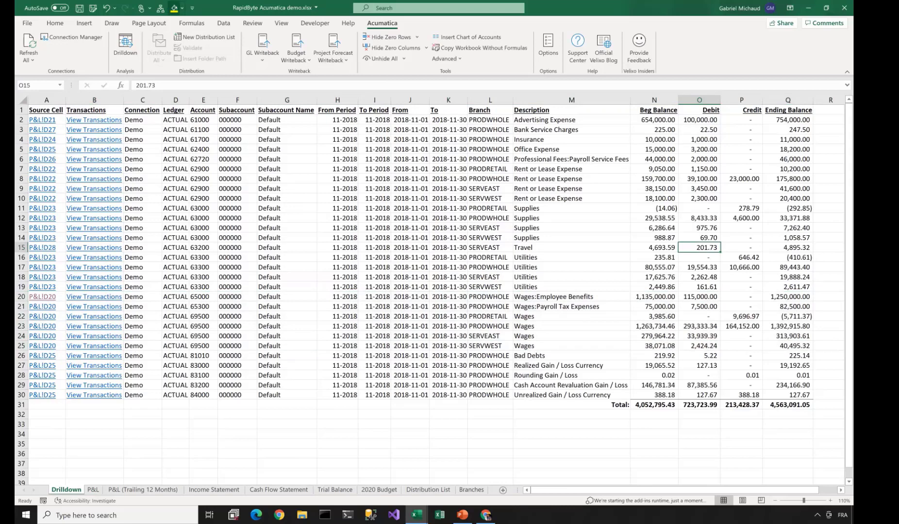
{"action": "left_click", "coordinate": [174, 7]}
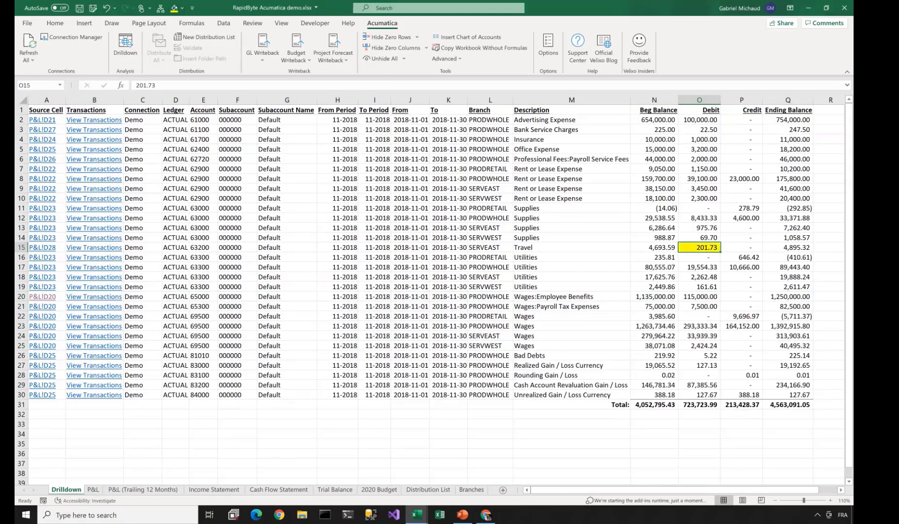
{"action": "left_click", "coordinate": [21, 247]}
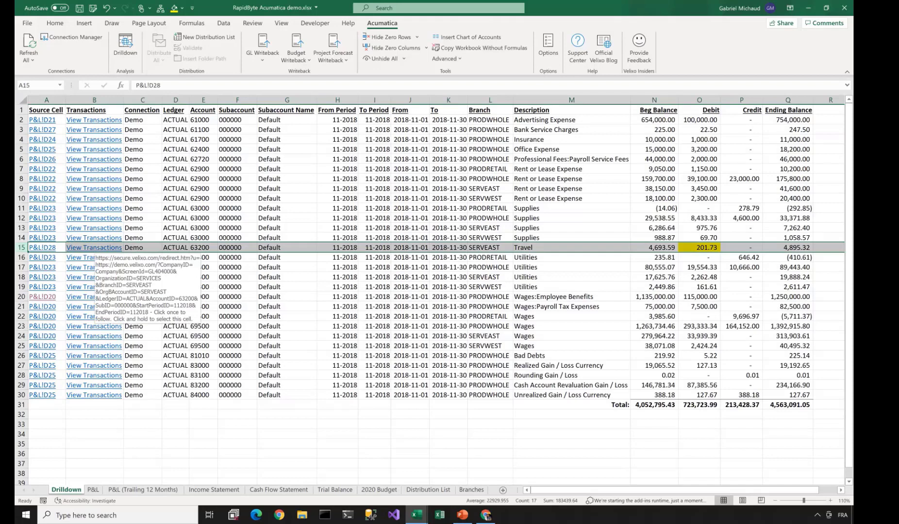
{"action": "left_click", "coordinate": [90, 248]}
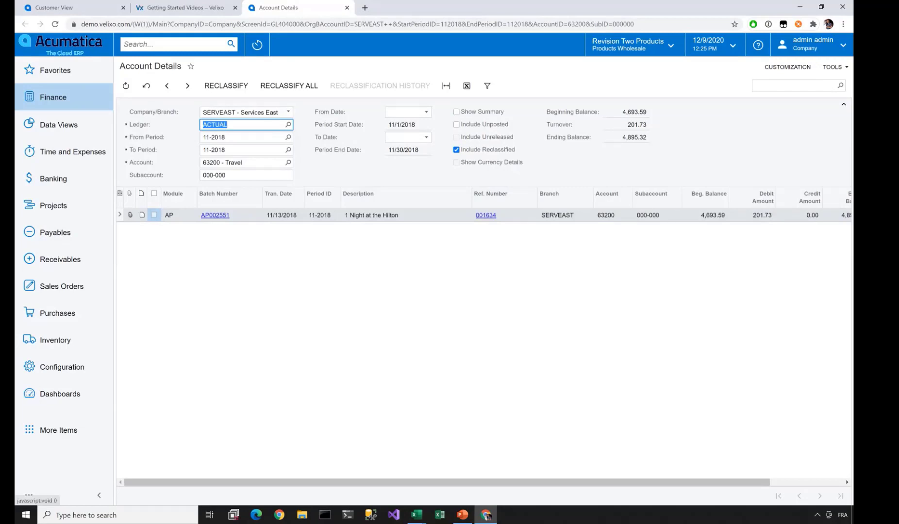
- Open AP bill 001634 behind the charge and its attached receipt Foliodete.pdf
{"action": "left_click", "coordinate": [486, 215]}
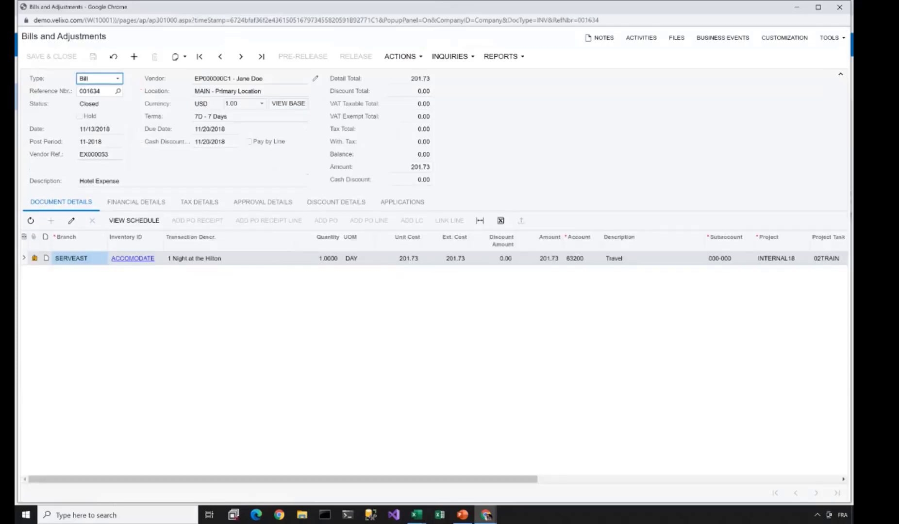
{"action": "left_click", "coordinate": [399, 259]}
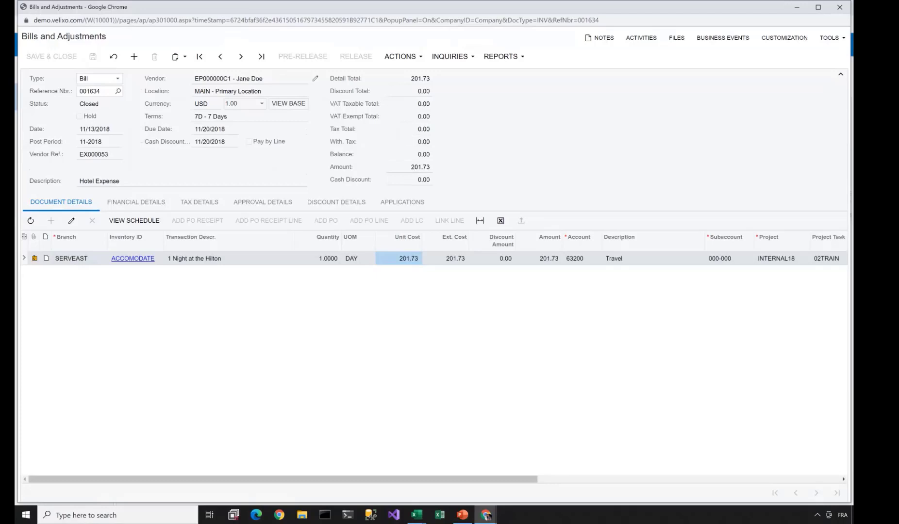
{"action": "left_click", "coordinate": [35, 258]}
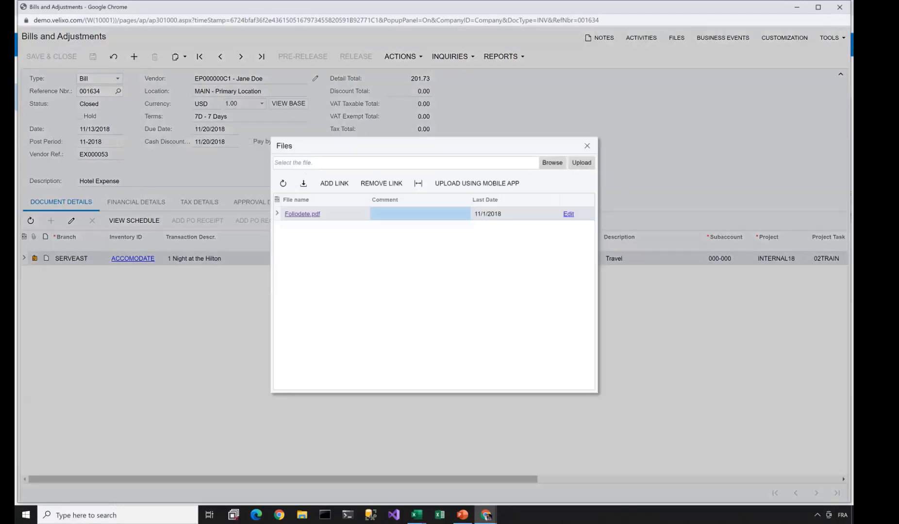
{"action": "left_click", "coordinate": [302, 214]}
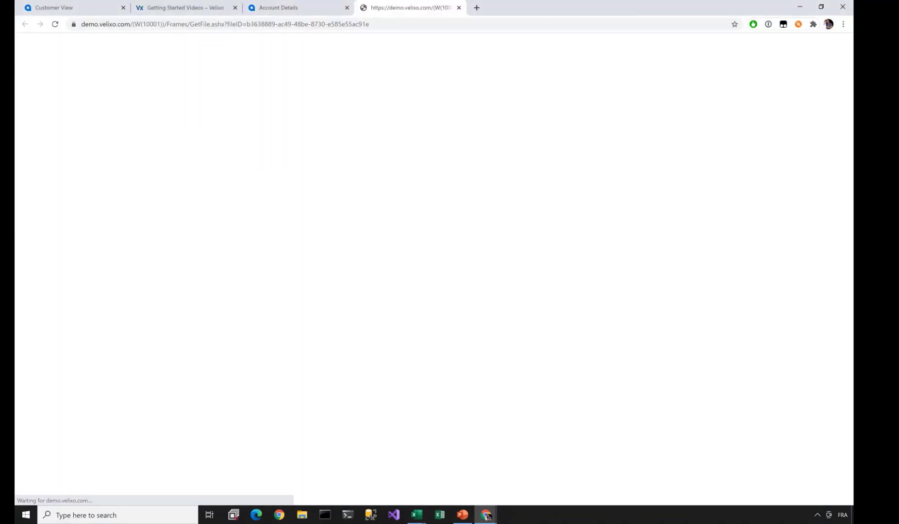
- Enlarge the Hilton receipt, mark its $201.73 credit, and return to Excel
{"action": "key", "text": "ctrl+plus"}
{"action": "key", "text": "ctrl+plus"}
{"action": "key", "text": "ctrl+plus"}
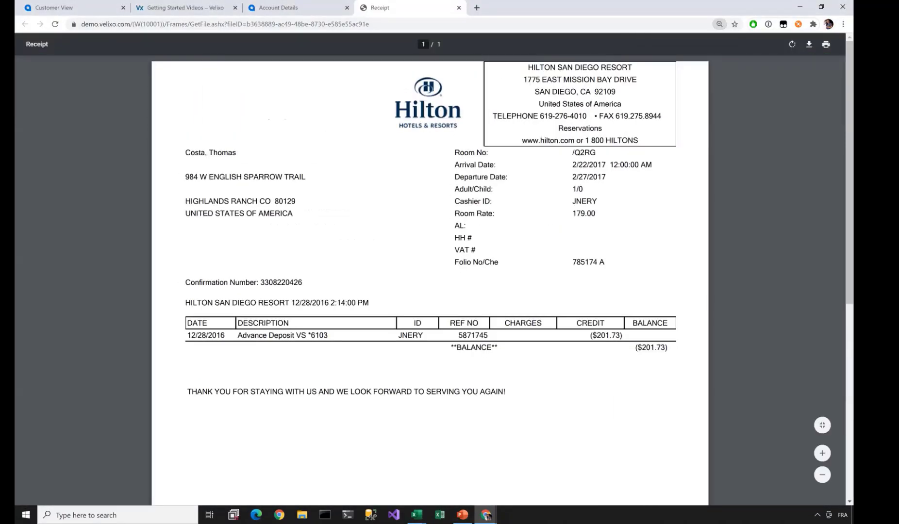
{"action": "left_click_drag", "start_coordinate": [592, 335], "coordinate": [621, 335]}
{"action": "key", "text": "alt+Tab"}
{"action": "key", "text": "alt+Tab"}
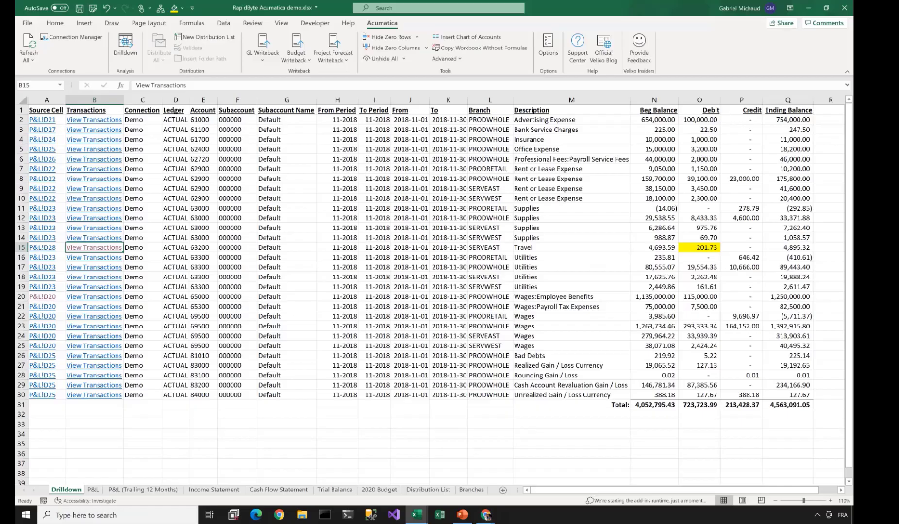
- Bold the 201.73 Travel debit in O15, then return to P&L D28 with columns A:B collapsed
{"action": "left_click", "coordinate": [699, 247]}
{"action": "type", "text": "b"}
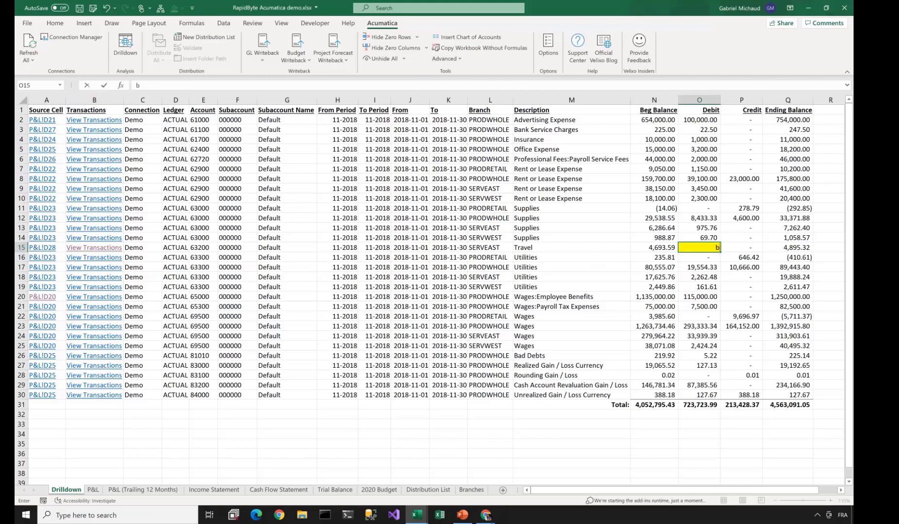
{"action": "key", "text": "Escape"}
{"action": "key", "text": "ctrl+b"}
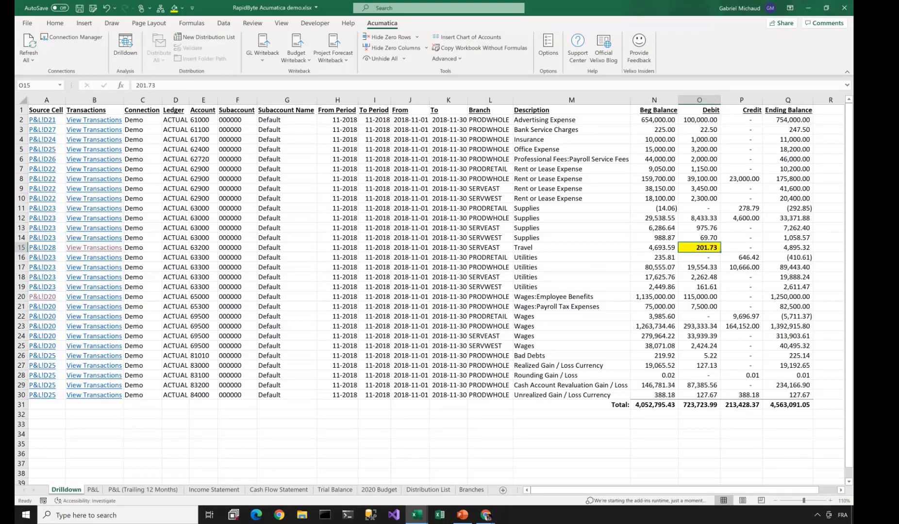
{"action": "left_click", "coordinate": [42, 248]}
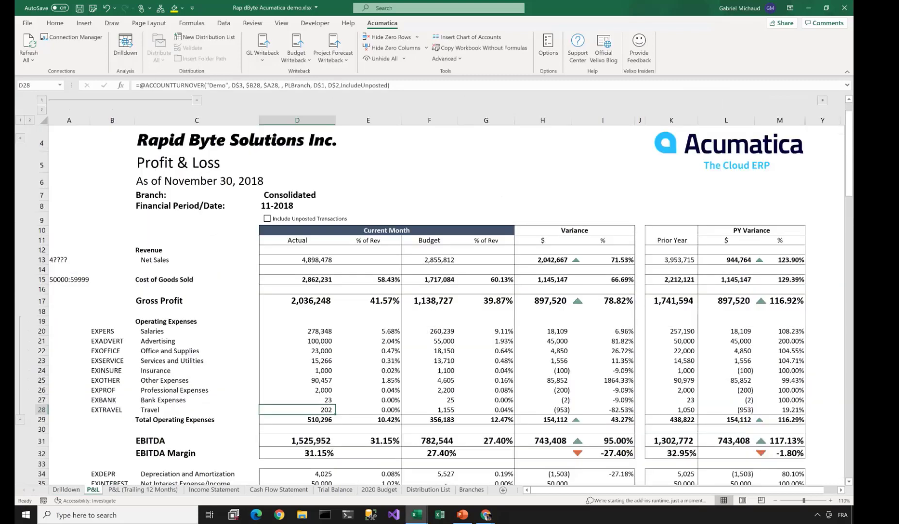
{"action": "left_click", "coordinate": [197, 100]}
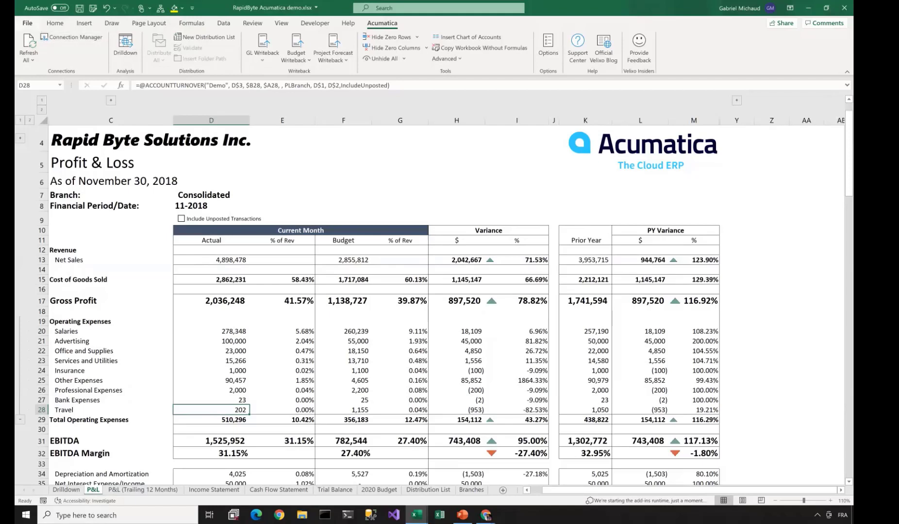
- Open the pinned workbook Project Reports Sample Pack (Acumatica).xlsx from the start page
{"action": "left_click", "coordinate": [27, 23]}
{"action": "left_click", "coordinate": [142, 191]}
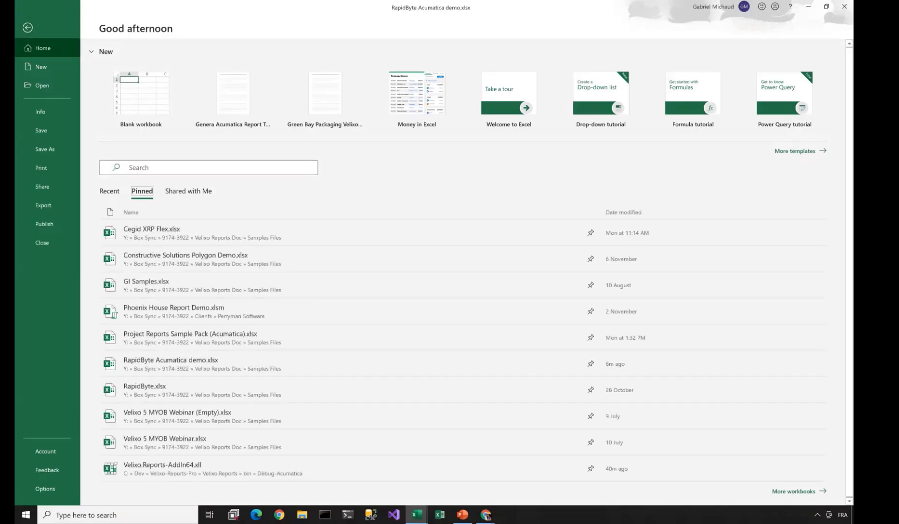
{"action": "left_click", "coordinate": [190, 337]}
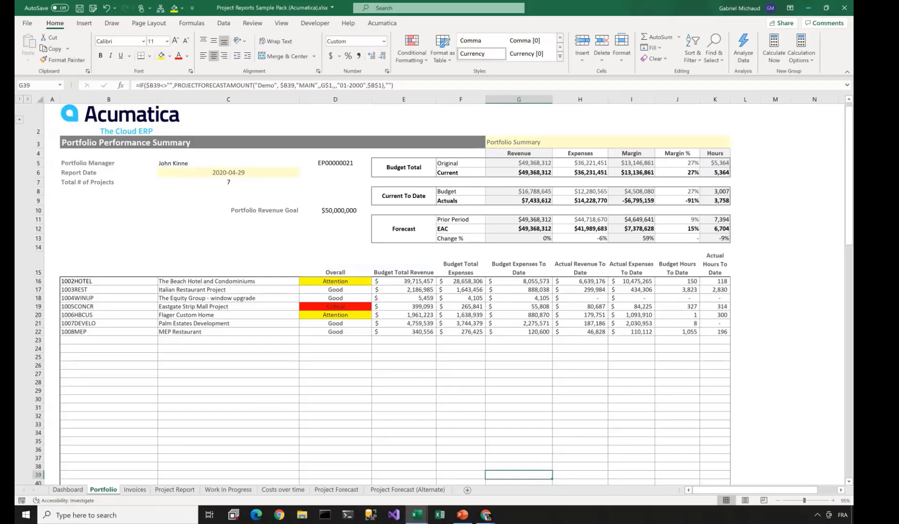
- Look over the project Dashboard sheet, then return to the Portfolio sheet
{"action": "left_click", "coordinate": [67, 490]}
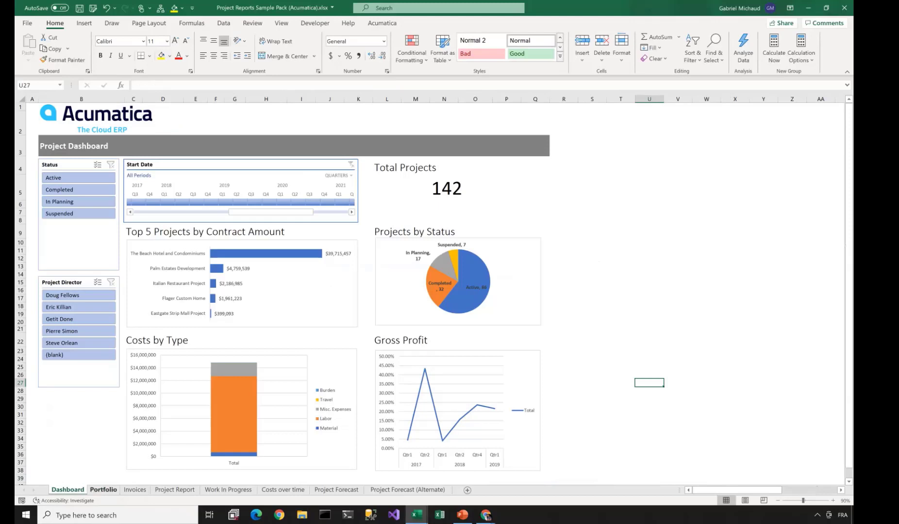
{"action": "left_click", "coordinate": [104, 490]}
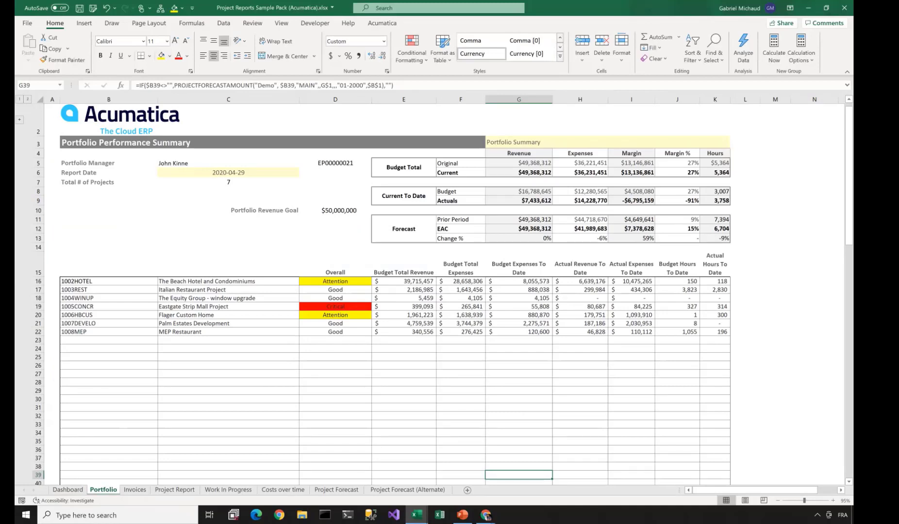
- Inspect Portfolio Manager cell C5 and budget revenue E16, then move to cell K17
{"action": "left_click", "coordinate": [228, 163]}
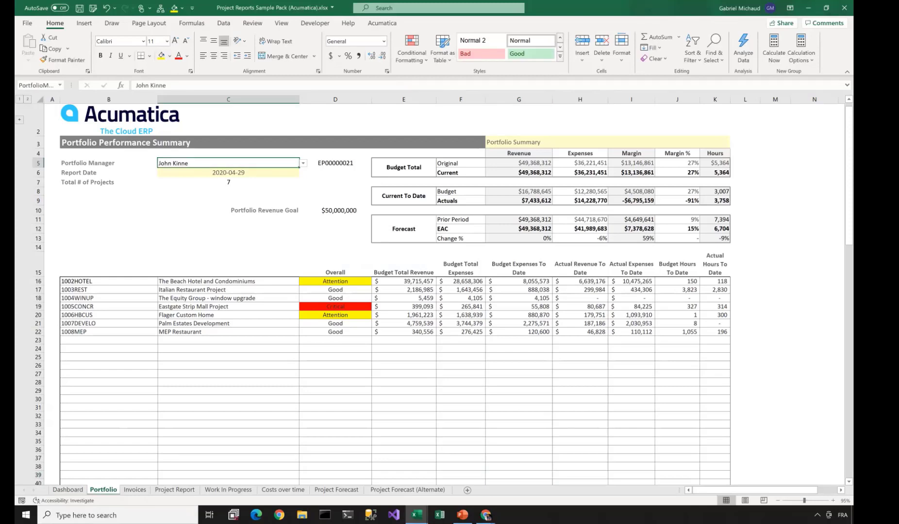
{"action": "left_click", "coordinate": [404, 282]}
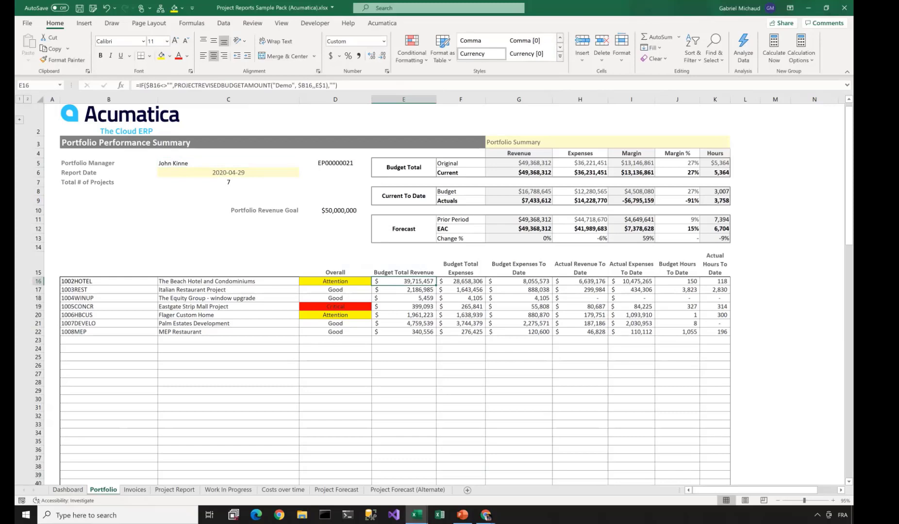
{"action": "key", "text": "Right"}
{"action": "key", "text": "Right"}
{"action": "key", "text": "Right"}
{"action": "key", "text": "Right"}
{"action": "key", "text": "Right"}
{"action": "key", "text": "Right"}
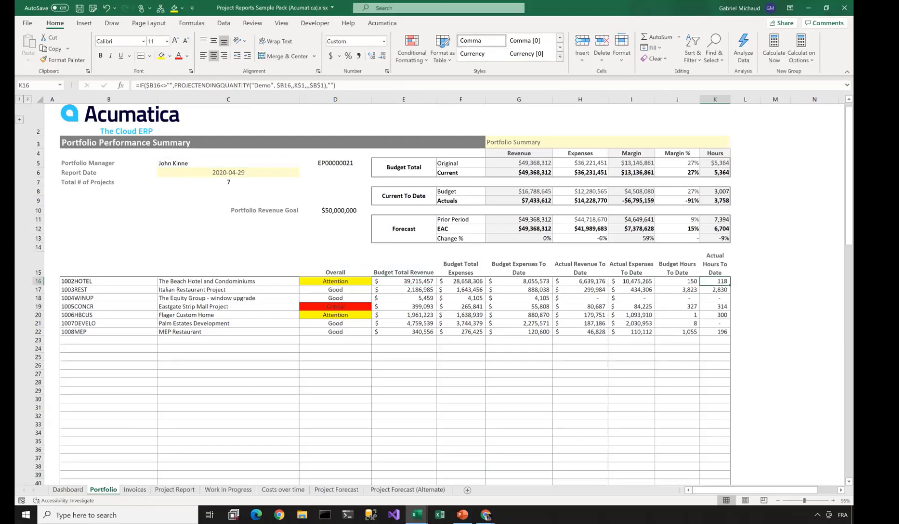
{"action": "key", "text": "Down"}
- Add an empty argument after K$1 in K17's PROJECTENDINGQUANTITY formula, then view the Project Report sheet
{"action": "key", "text": "F2"}
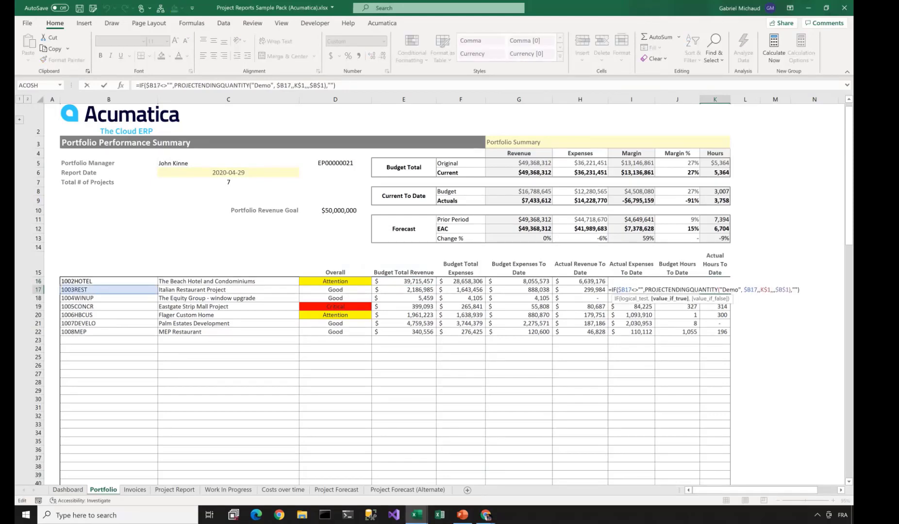
{"action": "left_click_drag", "start_coordinate": [733, 312], "coordinate": [723, 334]}
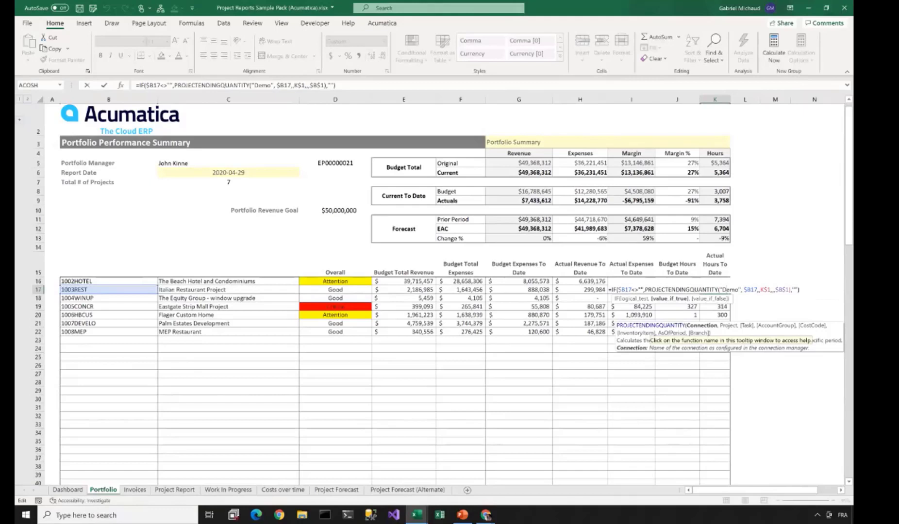
{"action": "left_click", "coordinate": [744, 290]}
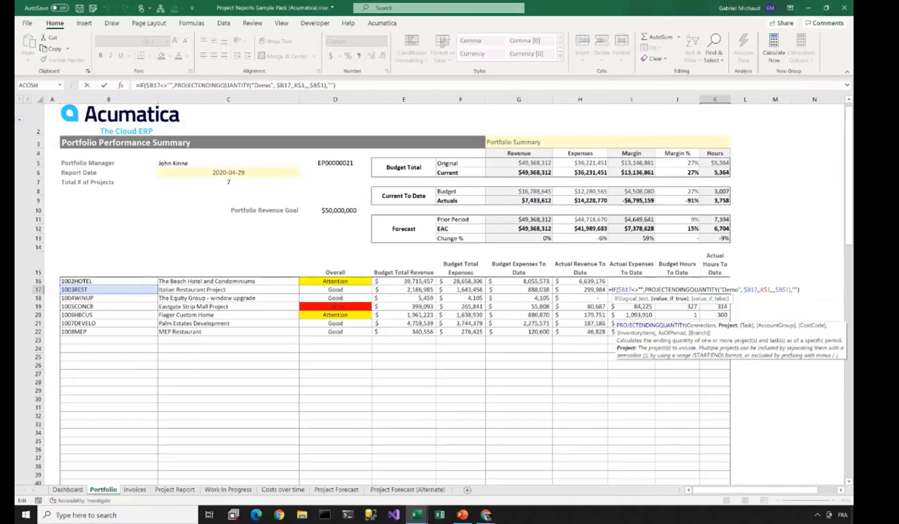
{"action": "left_click", "coordinate": [770, 290]}
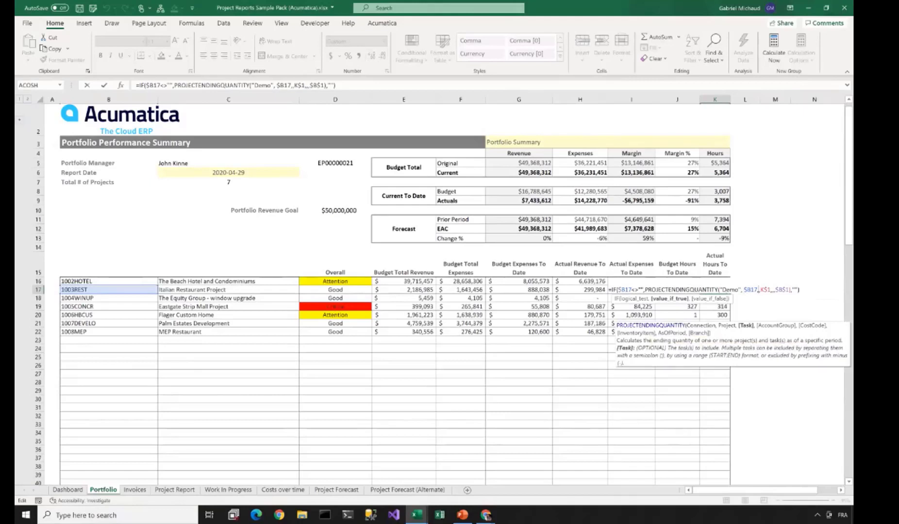
{"action": "key", "text": "Right"}
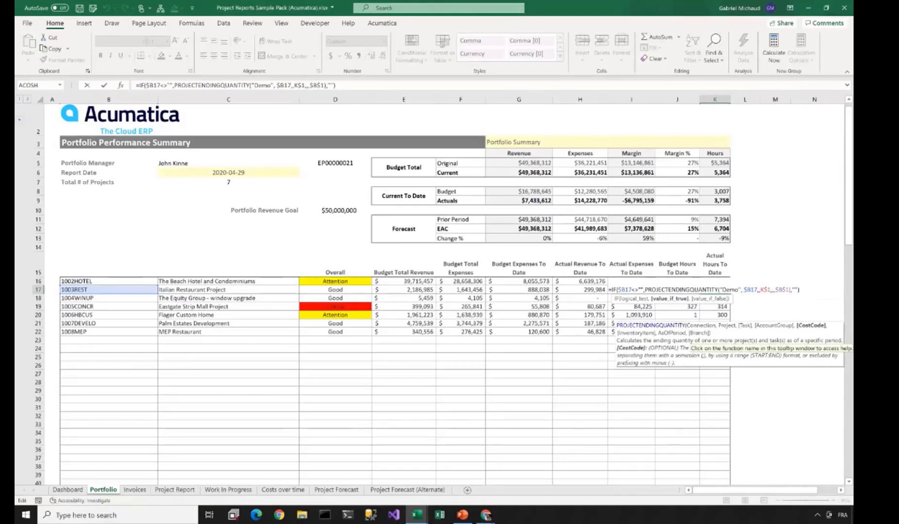
{"action": "type", "text": ","}
{"action": "key", "text": "ctrl+Return"}
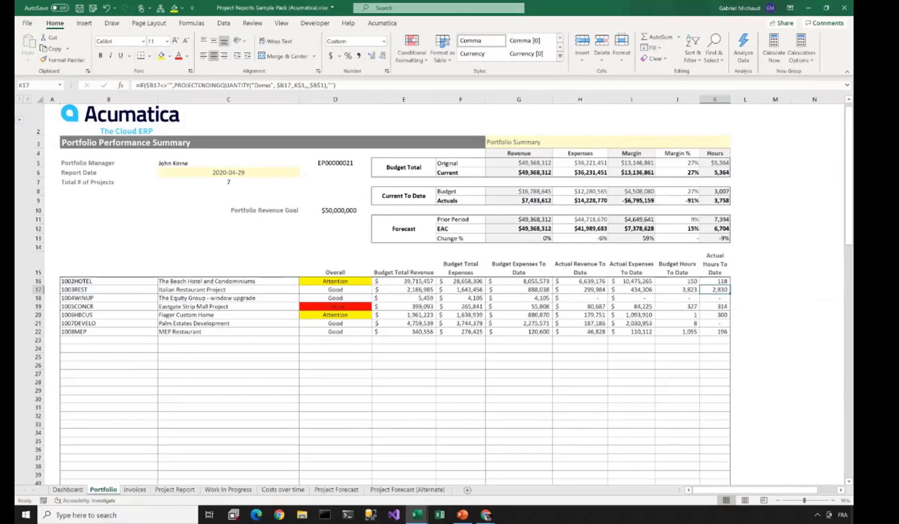
{"action": "left_click", "coordinate": [175, 490]}
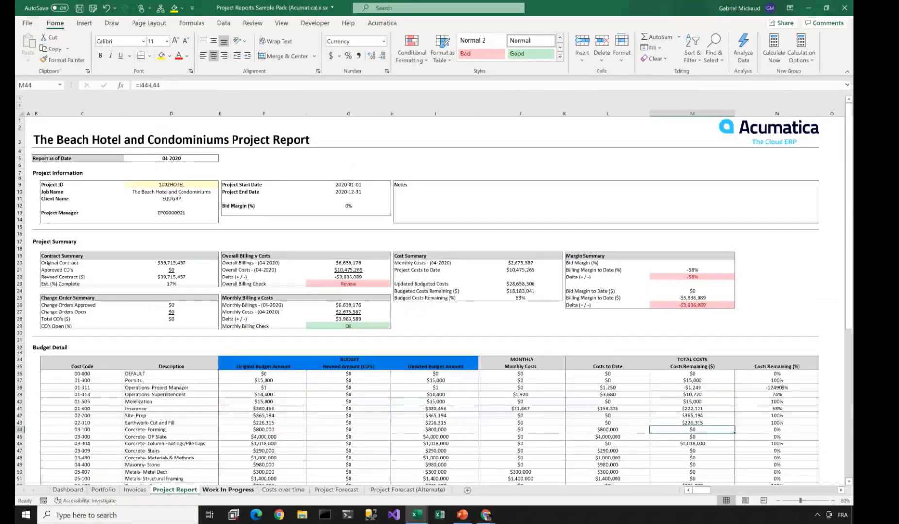
- View the Work In Progress sheet
{"action": "left_click", "coordinate": [228, 489]}
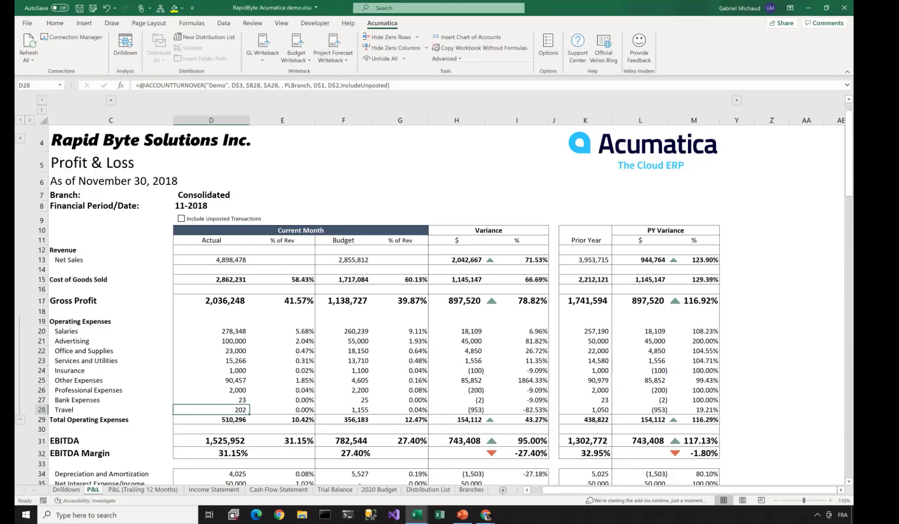
- Bring the Hilton receipt browser window forward and move on to Acumatica's Invoices and Memos list
{"action": "mouse_move", "coordinate": [486, 515]}
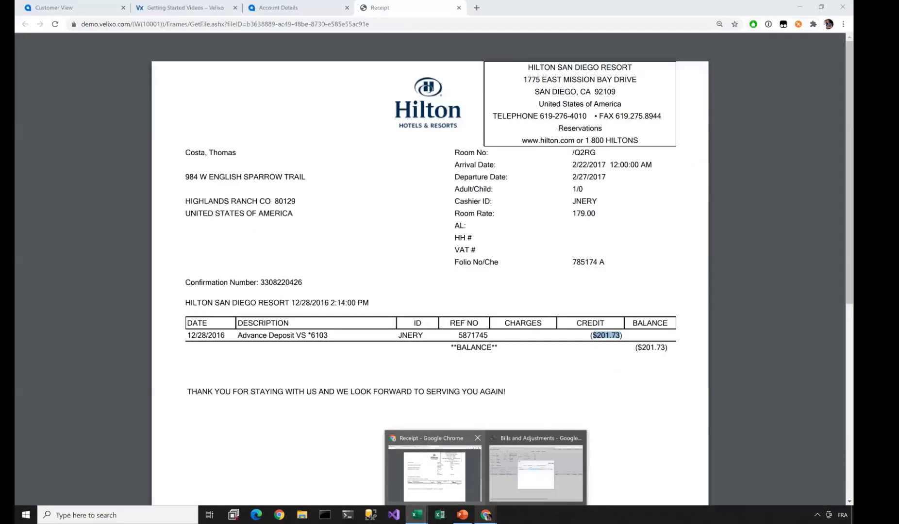
{"action": "left_click", "coordinate": [434, 473]}
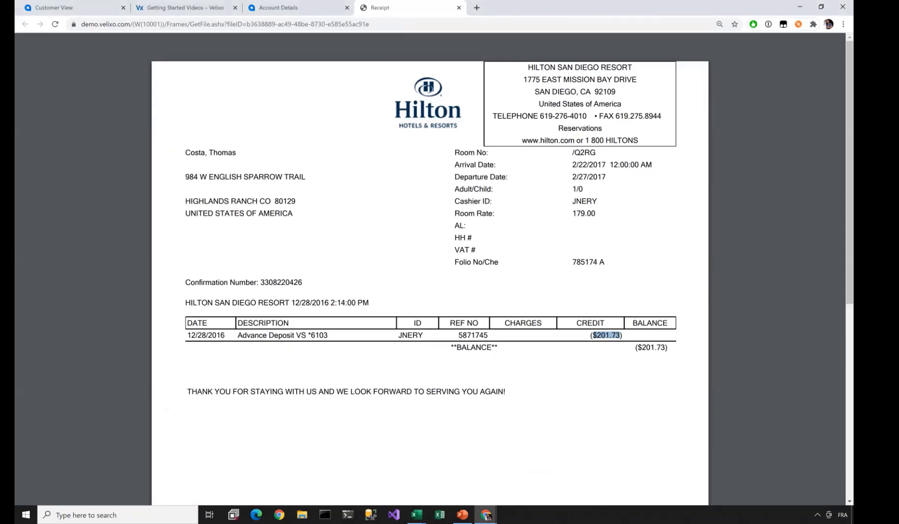
{"action": "left_click", "coordinate": [291, 7]}
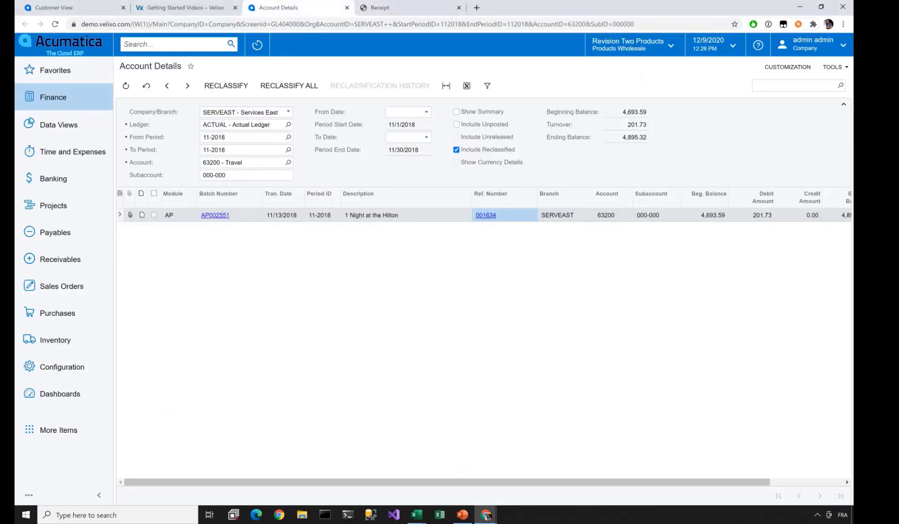
{"action": "left_click", "coordinate": [55, 8]}
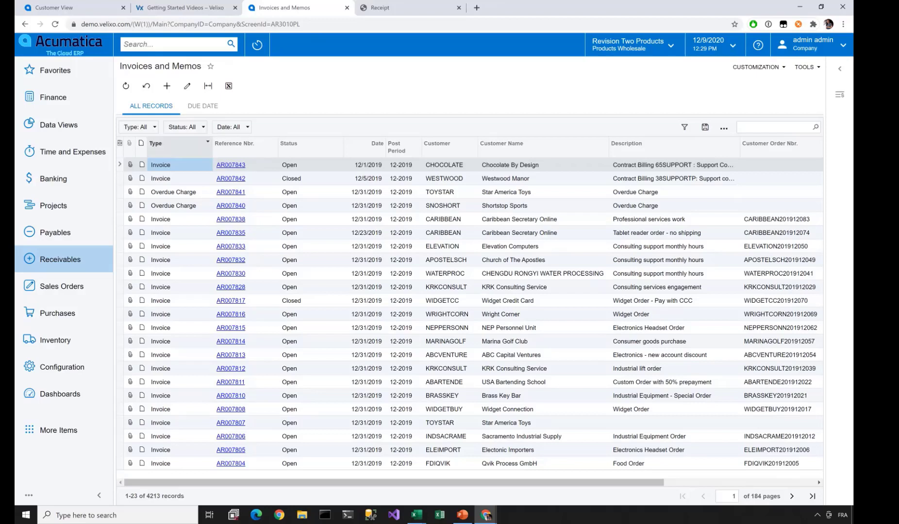
- Check the invoice grid's column configuration, then try a 'widg' search and clear it
{"action": "left_click", "coordinate": [120, 142]}
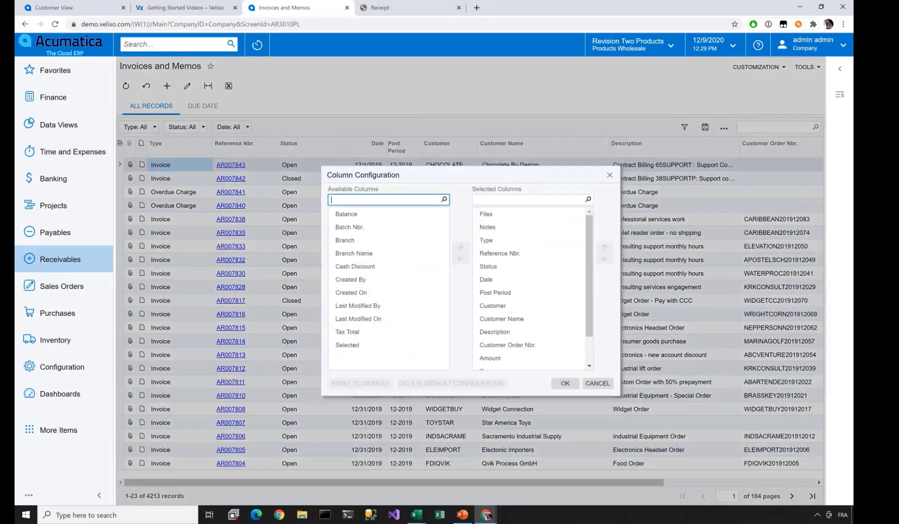
{"action": "left_click", "coordinate": [609, 175]}
{"action": "left_click", "coordinate": [775, 127]}
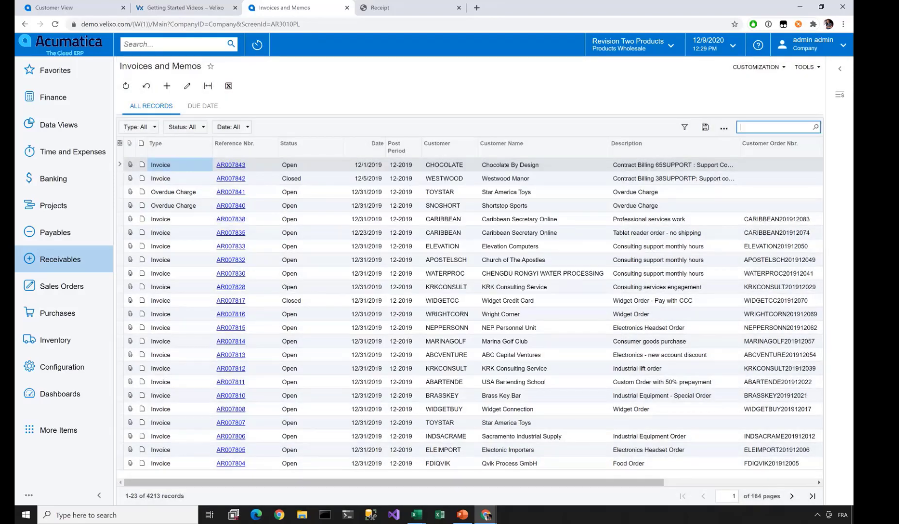
{"action": "type", "text": "widg"}
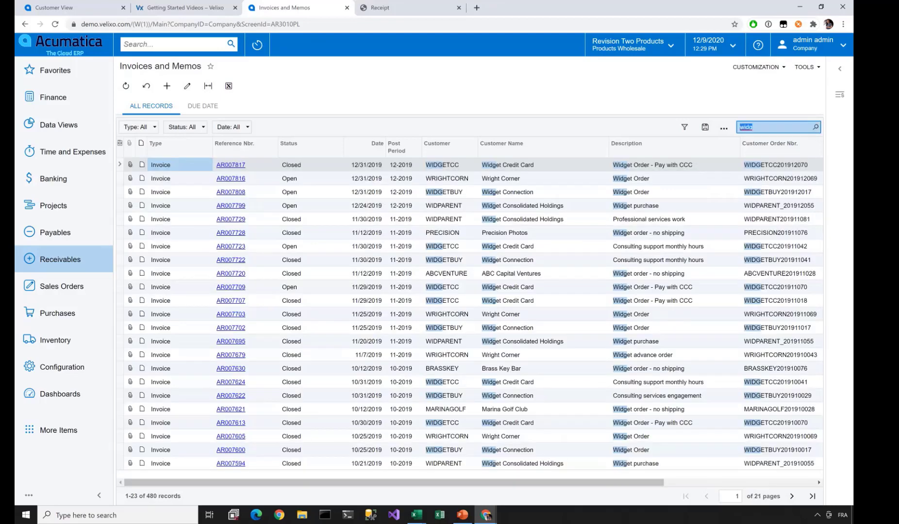
{"action": "key", "text": "BackSpace"}
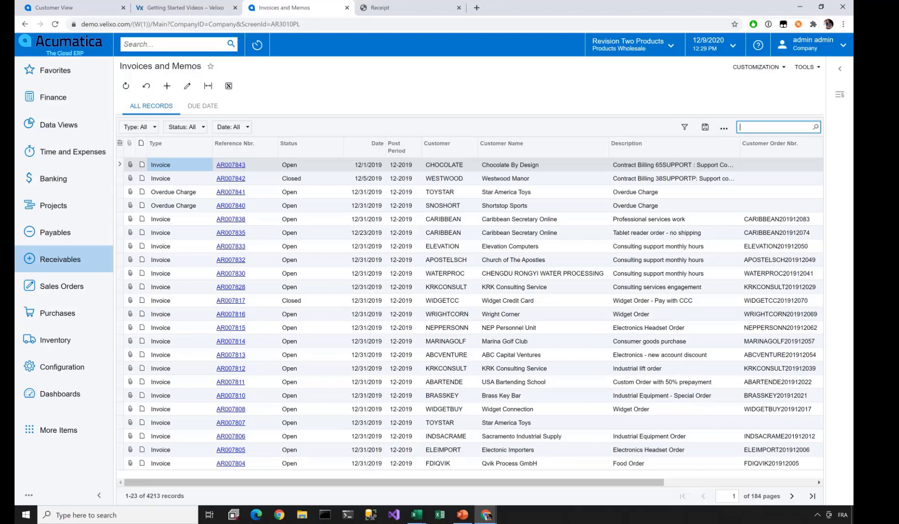
- Open the generic inquiry behind the list, select its Inquiry Title, and return to Excel
{"action": "left_click", "coordinate": [758, 67]}
{"action": "left_click", "coordinate": [771, 83]}
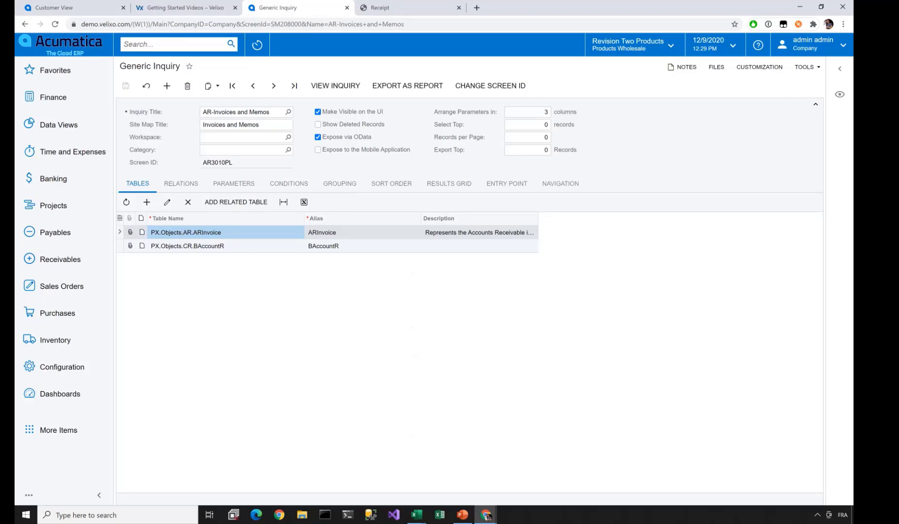
{"action": "left_click", "coordinate": [246, 112]}
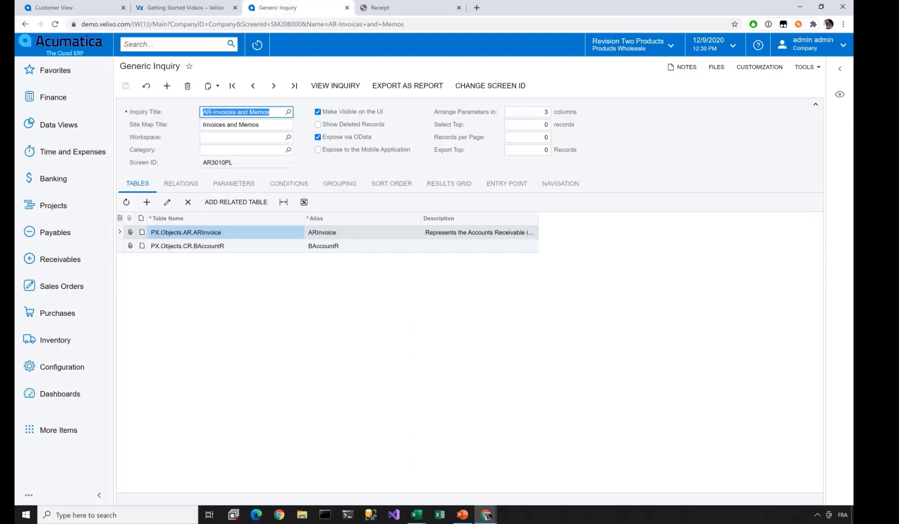
{"action": "key", "text": "alt+Tab"}
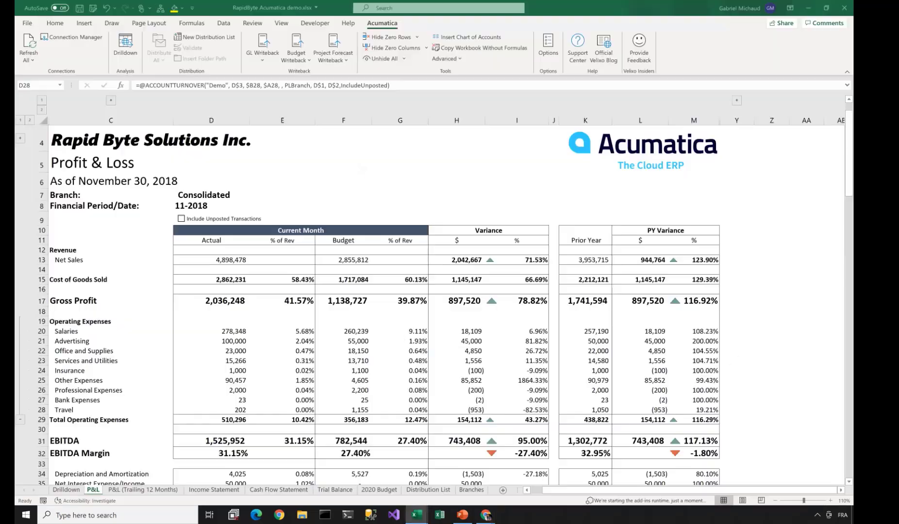
- On a new sheet, enter =GI("Demo","AR-Invoices and Memos") in A4 to pull the inquiry table
{"action": "left_click", "coordinate": [503, 490]}
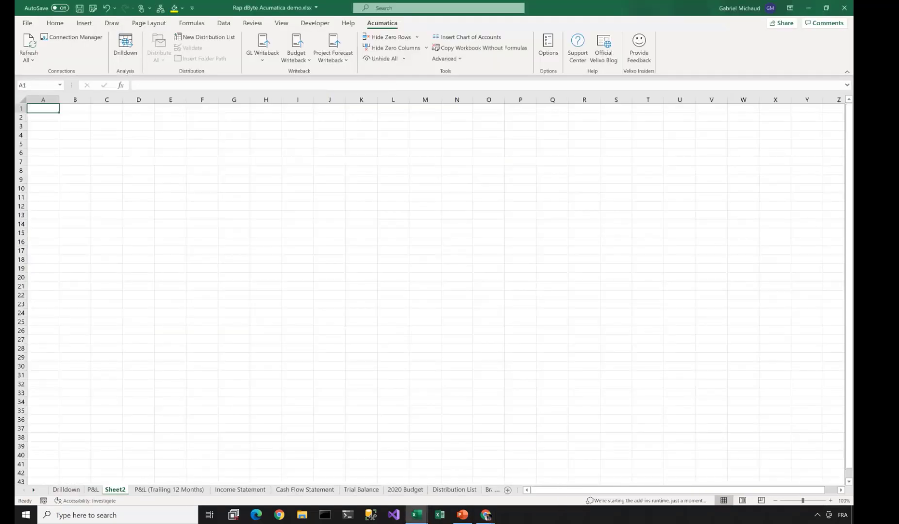
{"action": "key", "text": "Down"}
{"action": "key", "text": "Down"}
{"action": "key", "text": "Down"}
{"action": "type", "text": "="}
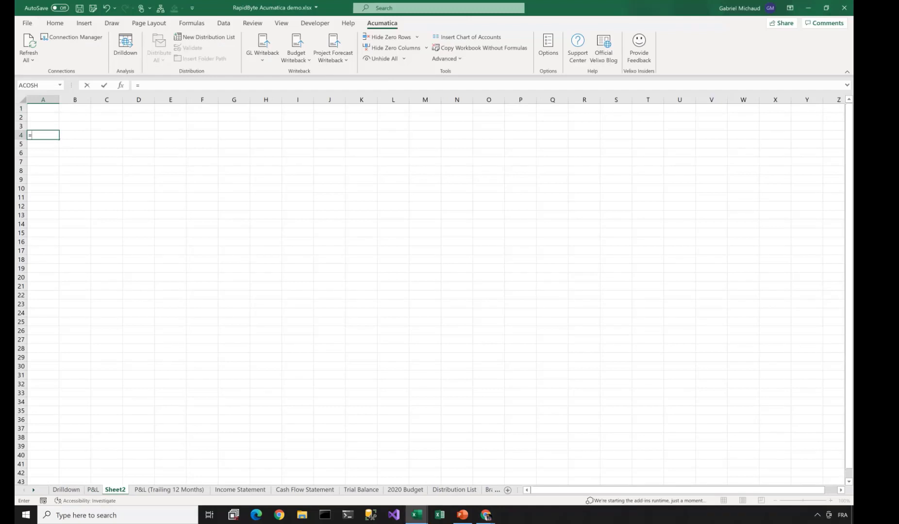
{"action": "type", "text": "GI(\"F"}
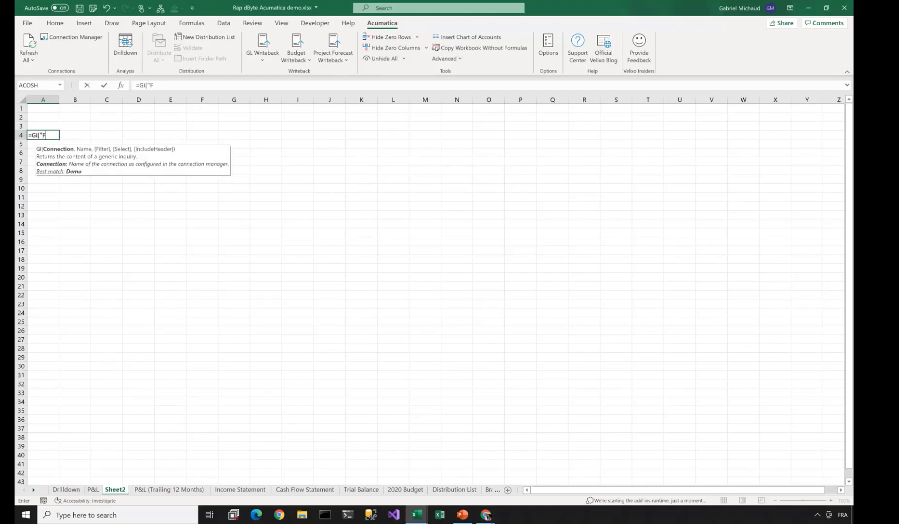
{"action": "key", "text": "BackSpace"}
{"action": "type", "text": "Demo\", \"AR-Invoices and Memos\""}
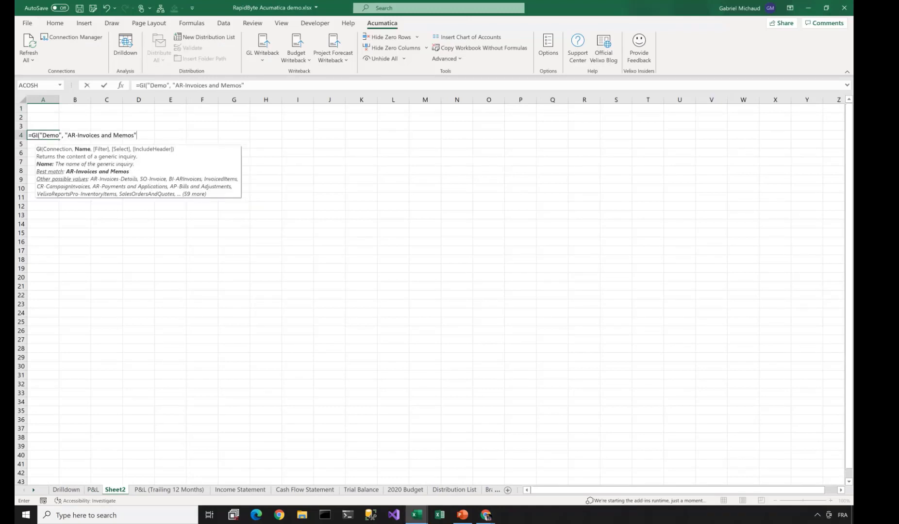
{"action": "type", "text": ")"}
{"action": "key", "text": "Return"}
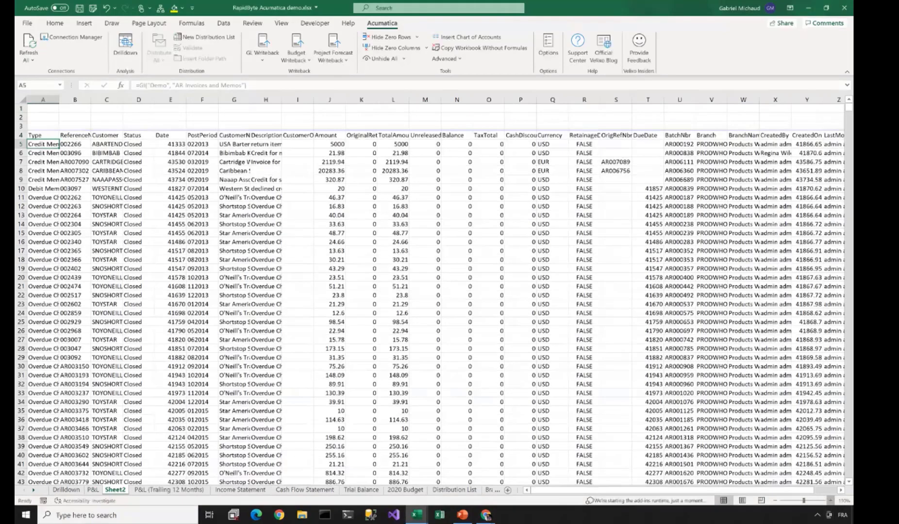
{"action": "scroll", "coordinate": [429, 295], "scroll_direction": "up", "scroll_amount": 1}
{"action": "scroll", "coordinate": [430, 295], "scroll_direction": "up", "scroll_amount": 1}
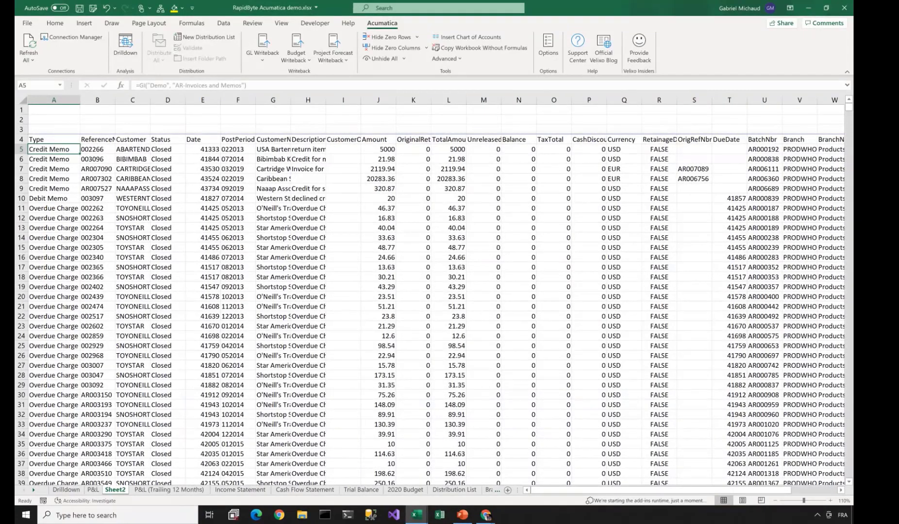
- Add "Type,ReferenceNbr,Customer,CustomerName,Amount" as the Select argument of A4's GI formula
{"action": "left_click", "coordinate": [53, 139]}
{"action": "key", "text": "F2"}
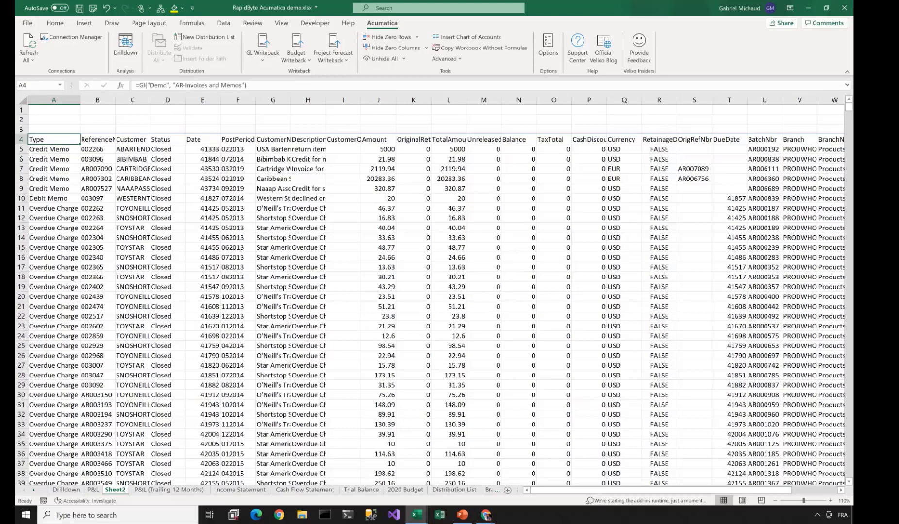
{"action": "key", "text": "Left"}
{"action": "type", "text": ",,"}
{"action": "key", "text": "Right"}
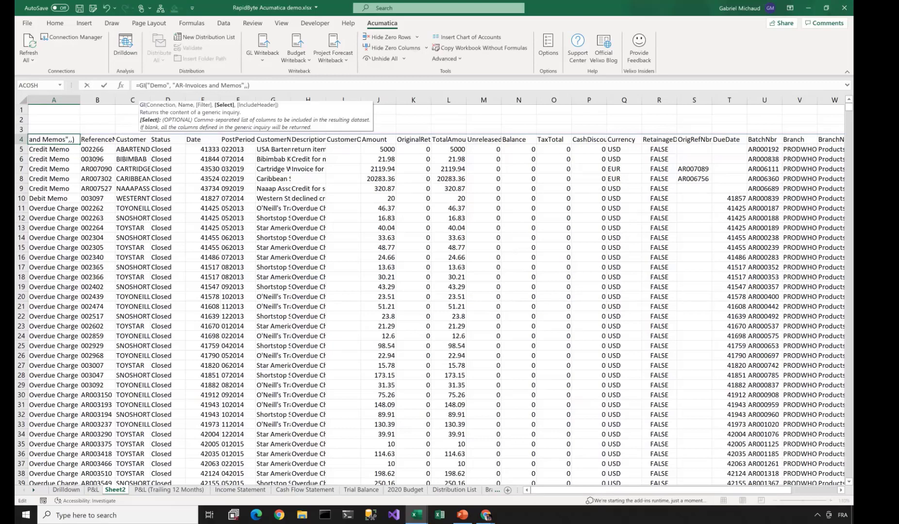
{"action": "type", "text": "\"Type,"}
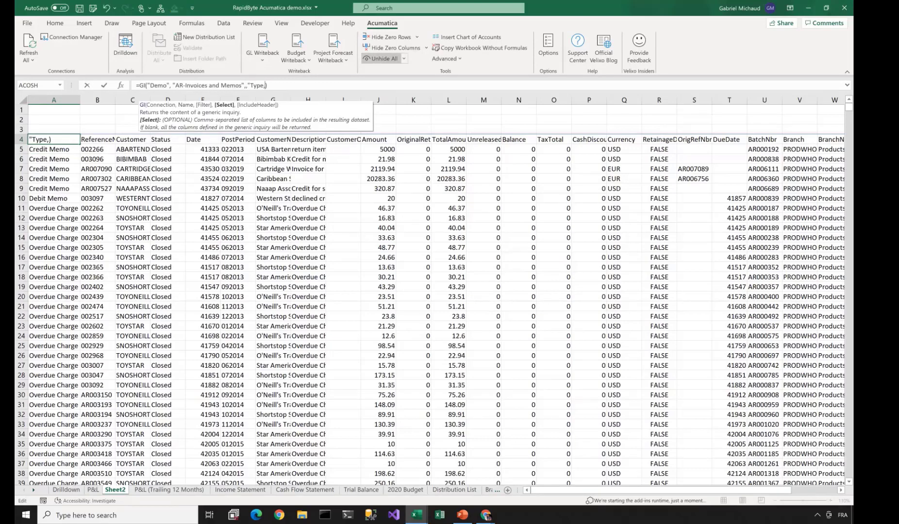
{"action": "type", "text": "ReferenceNbr,"}
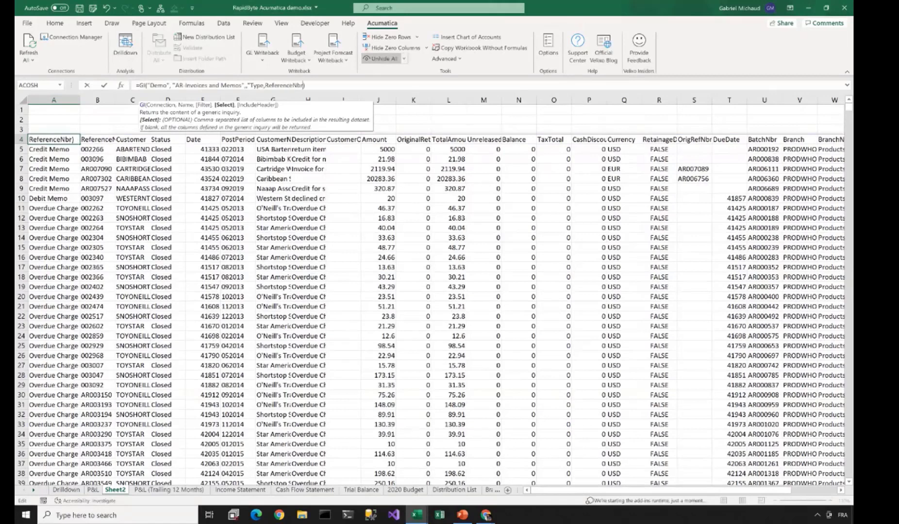
{"action": "type", "text": "CustomerN"}
{"action": "key", "text": "BackSpace"}
{"action": "type", "text": ",CustomerName,Amount"}
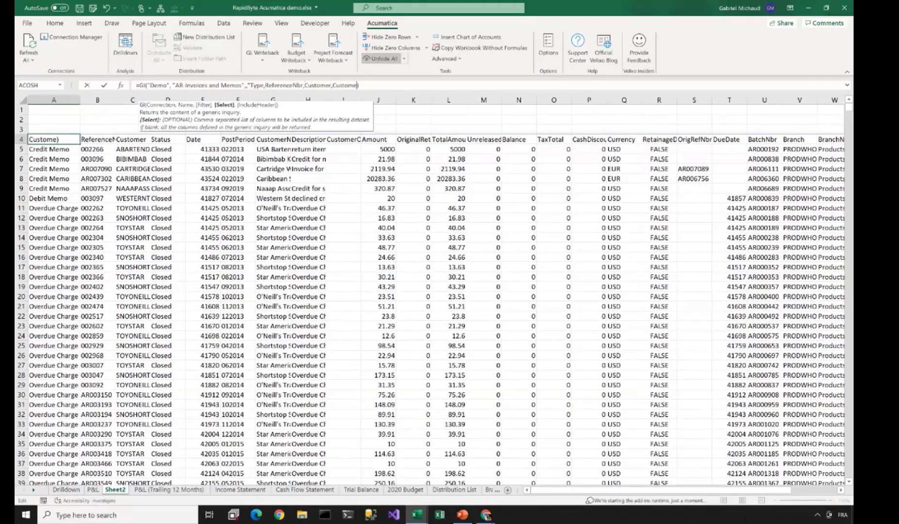
{"action": "type", "text": "\""}
{"action": "key", "text": "Return"}
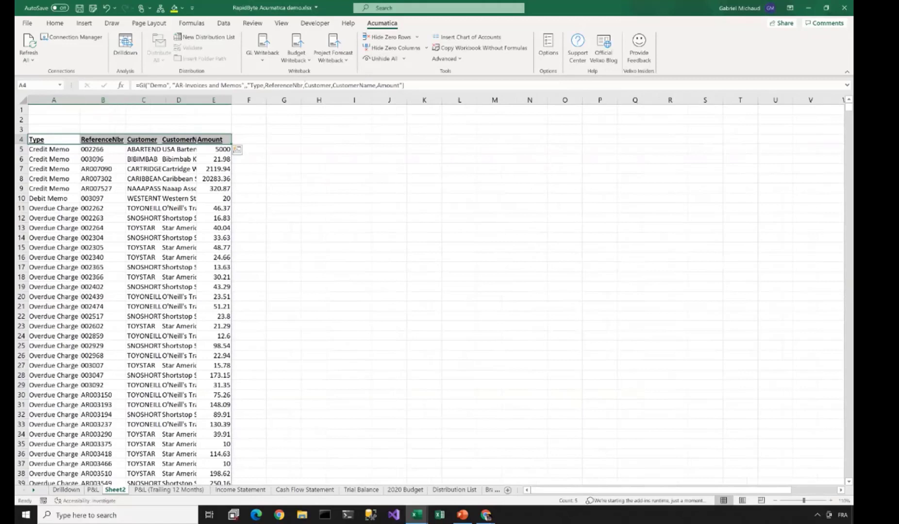
- Autofit column D, label A1 'Customer:' and enter USA Bartending School's customer ID in B1
{"action": "double_click", "coordinate": [212, 99]}
{"action": "left_click", "coordinate": [54, 110]}
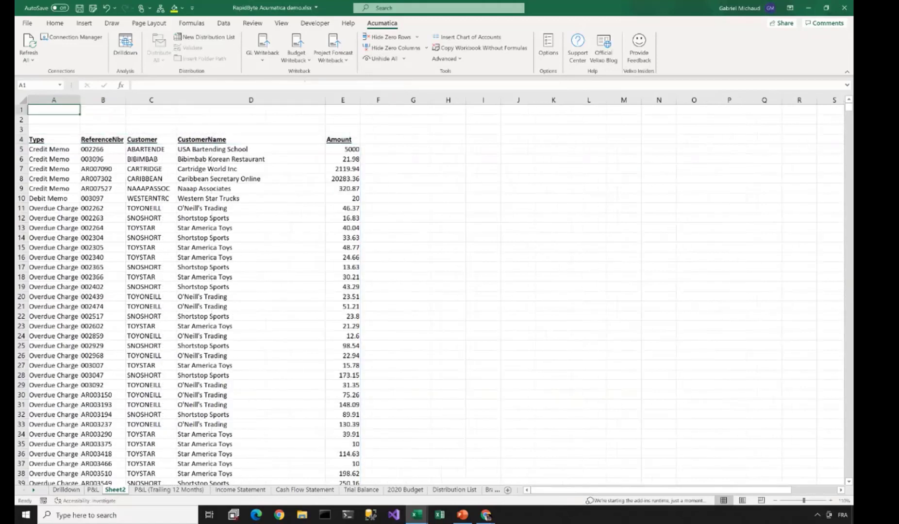
{"action": "type", "text": "Customer"}
{"action": "key", "text": "Right"}
{"action": "key", "text": "Down"}
{"action": "key", "text": "Left"}
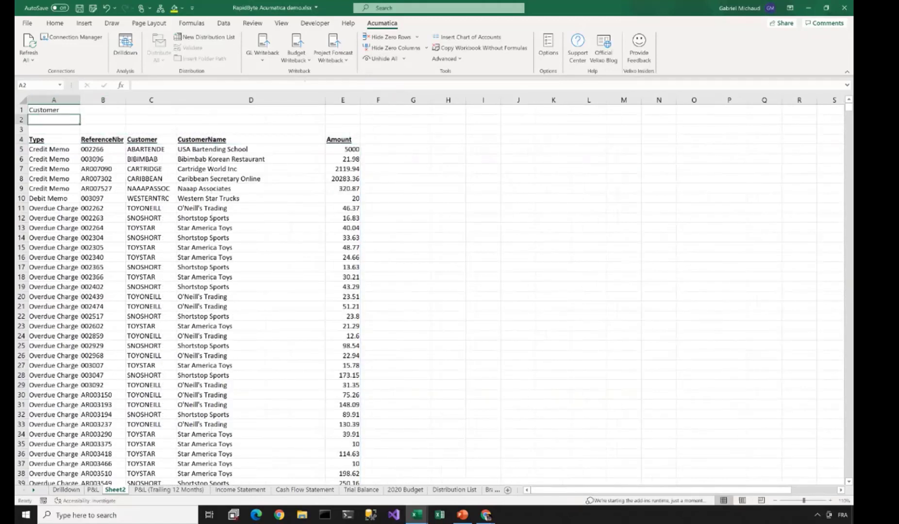
{"action": "key", "text": "Up"}
{"action": "key", "text": "F2"}
{"action": "type", "text": ":"}
{"action": "key", "text": "Tab"}
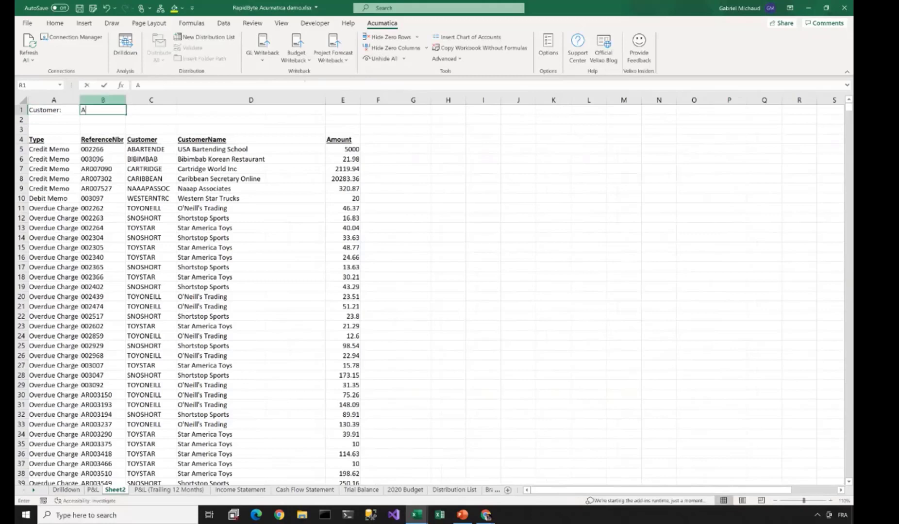
{"action": "type", "text": "ABARTENDE"}
{"action": "key", "text": "Return"}
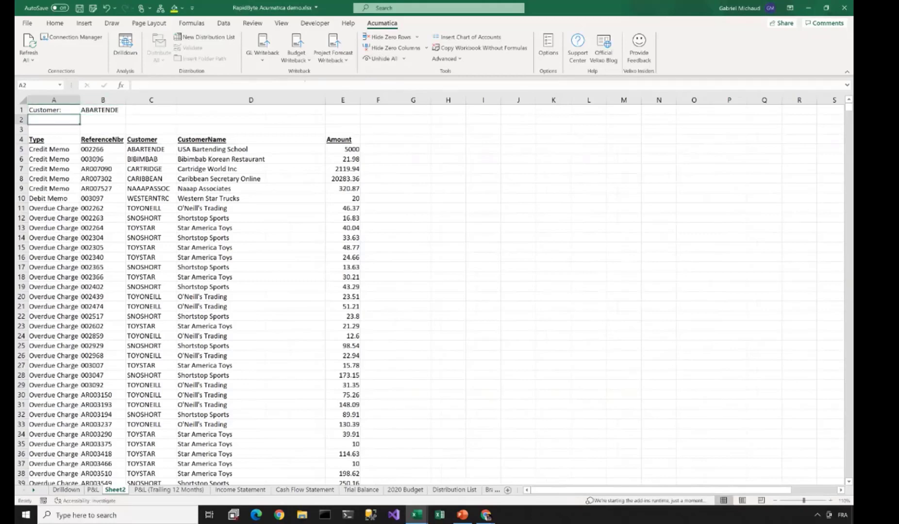
- Add GIFILTER("Demo","AR-Invoices and Memos","Customer",B1) as the GI formula's Filter argument
{"action": "key", "text": "Right"}
{"action": "key", "text": "Down"}
{"action": "key", "text": "Down"}
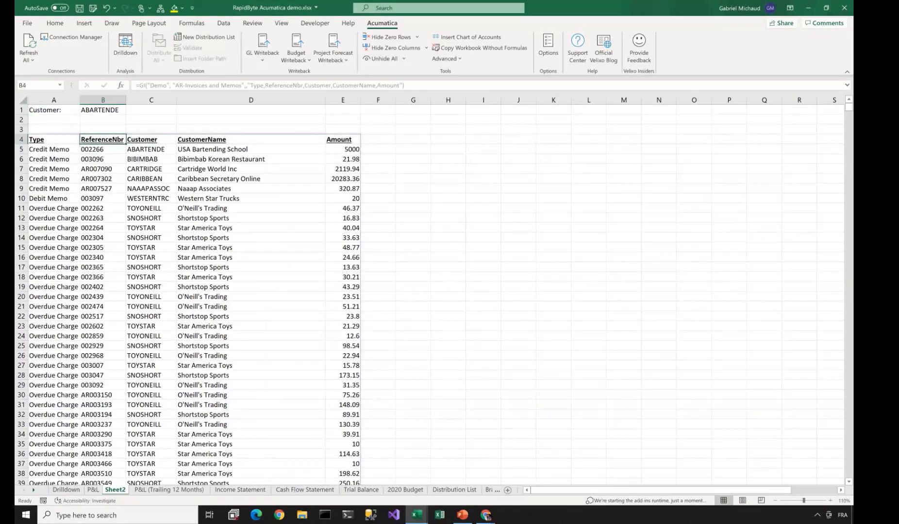
{"action": "key", "text": "Left"}
{"action": "key", "text": "F2"}
{"action": "key", "text": "Home"}
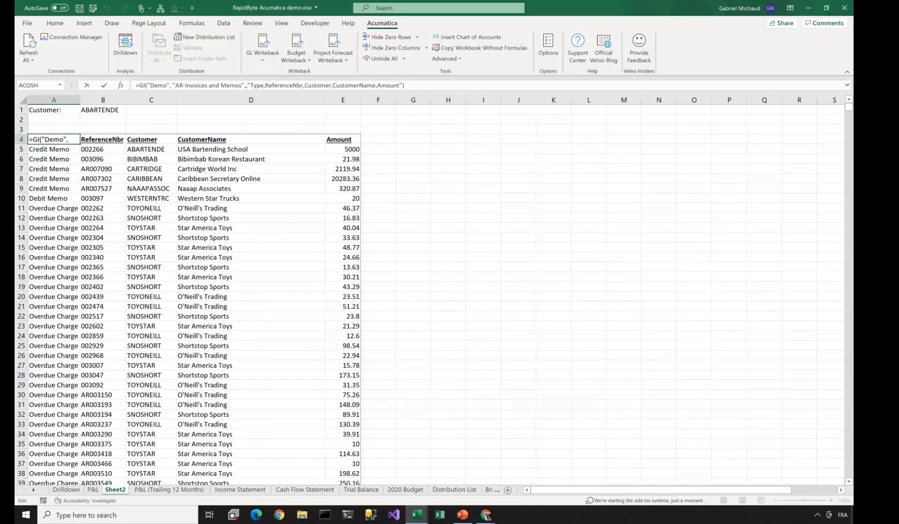
{"action": "left_click", "coordinate": [248, 85]}
{"action": "key", "text": "Left"}
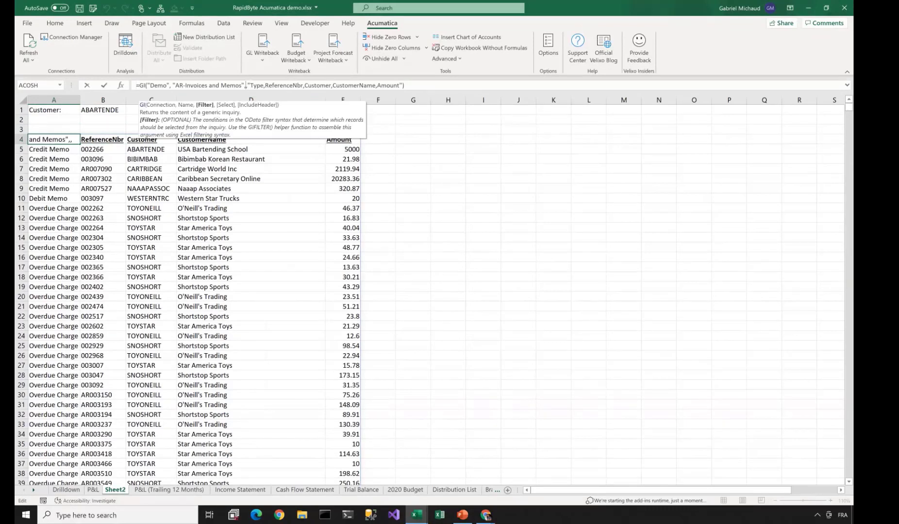
{"action": "type", "text": "GIFILTER("}
{"action": "key", "text": "Tab"}
{"action": "type", "text": "\"Demo\", \""}
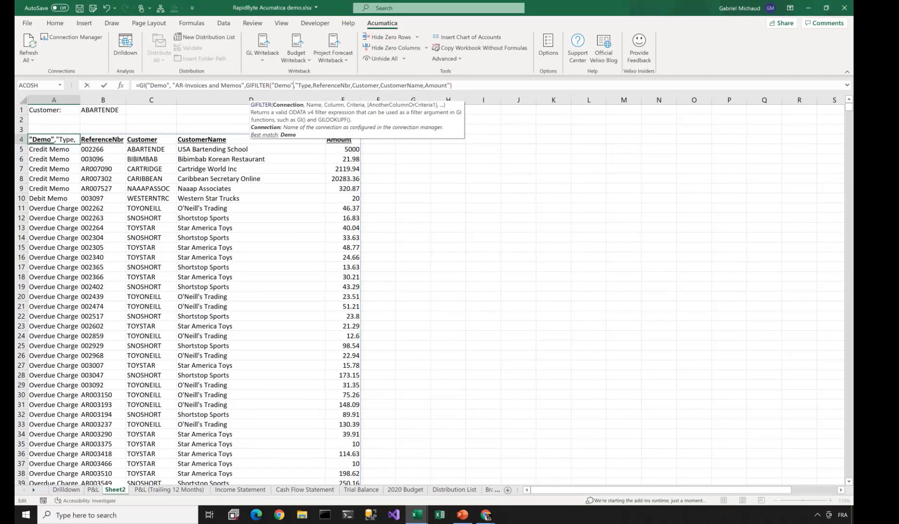
{"action": "type", "text": "AR-Invoices and Memos\""}
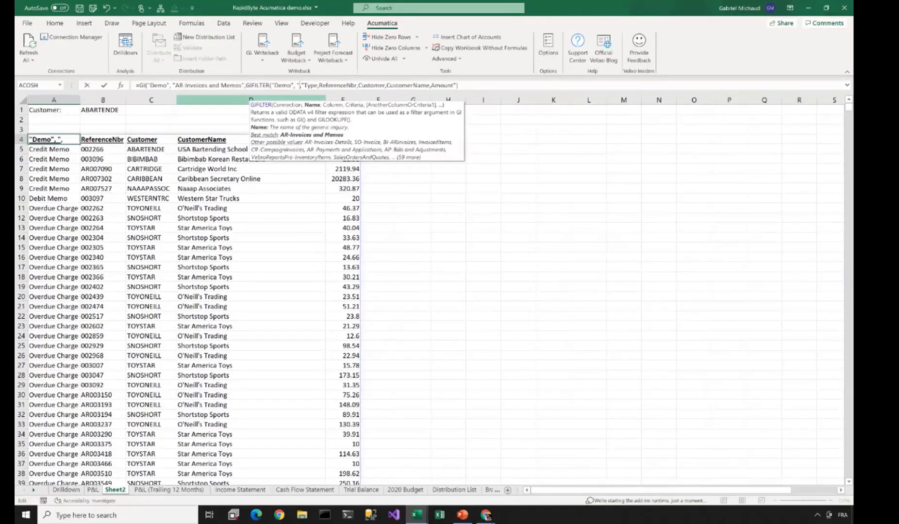
{"action": "type", "text": ",\"Customer\","}
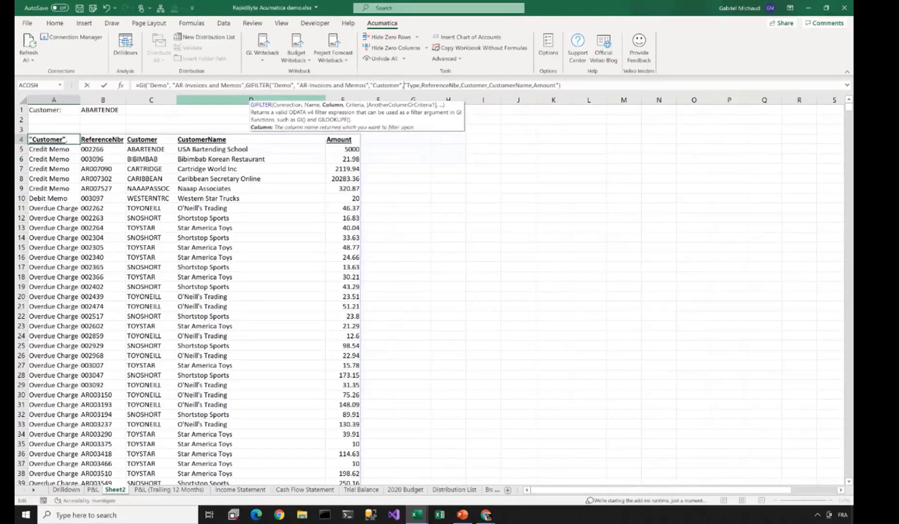
{"action": "left_click", "coordinate": [108, 110]}
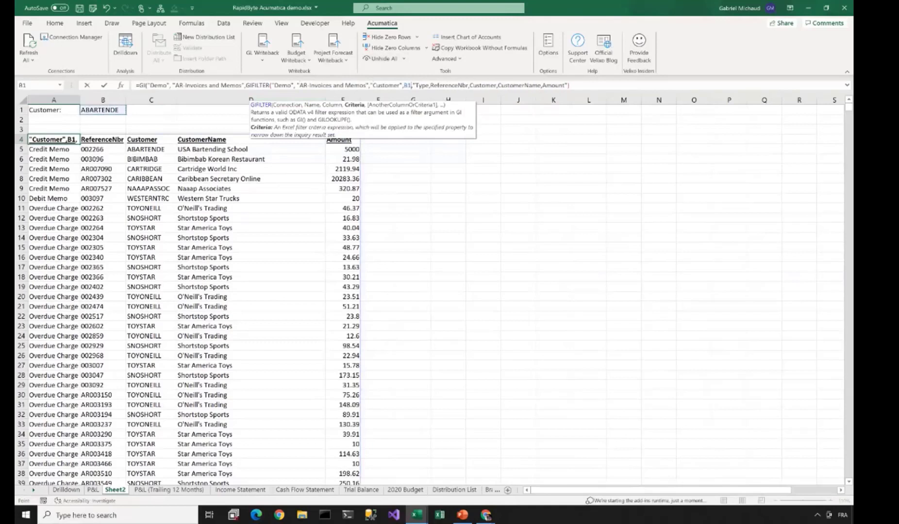
{"action": "type", "text": ")"}
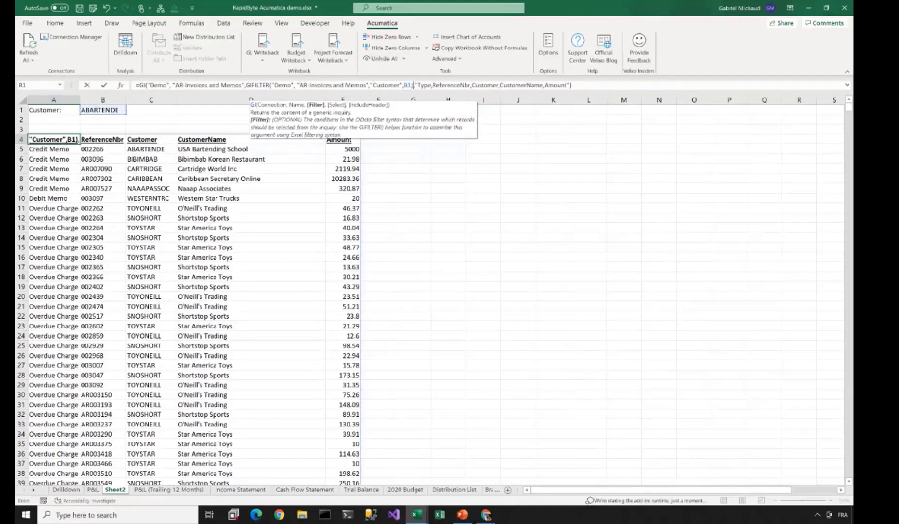
{"action": "key", "text": "Return"}
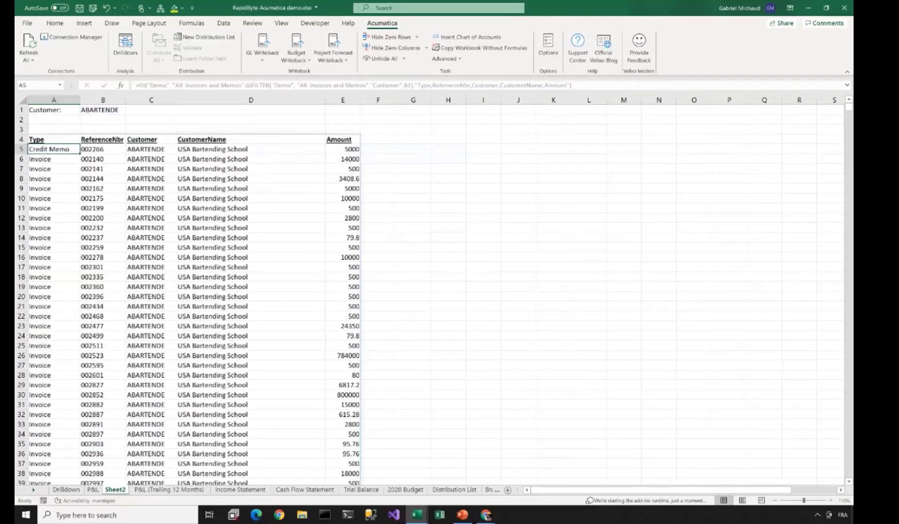
{"action": "key", "text": "Up"}
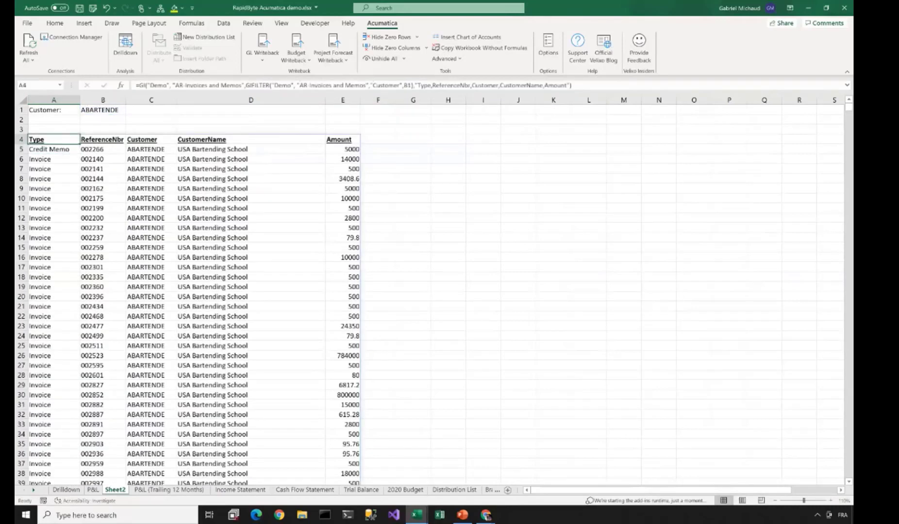
{"action": "left_click", "coordinate": [342, 100]}
- Give the Amount column accounting format, change B1 to ABC Studios' customer ID, and show the Acumatica ribbon
{"action": "left_click", "coordinate": [55, 24]}
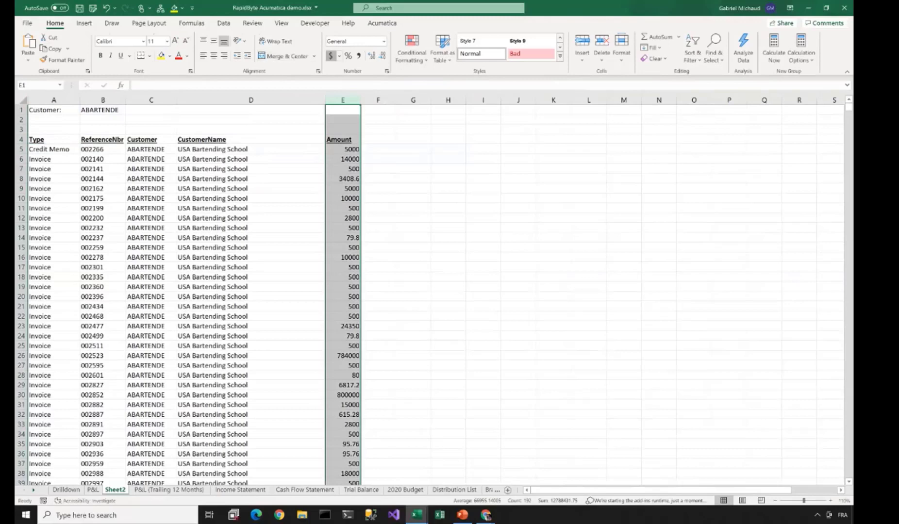
{"action": "left_click", "coordinate": [330, 55]}
{"action": "left_click", "coordinate": [103, 100]}
{"action": "left_click", "coordinate": [102, 110]}
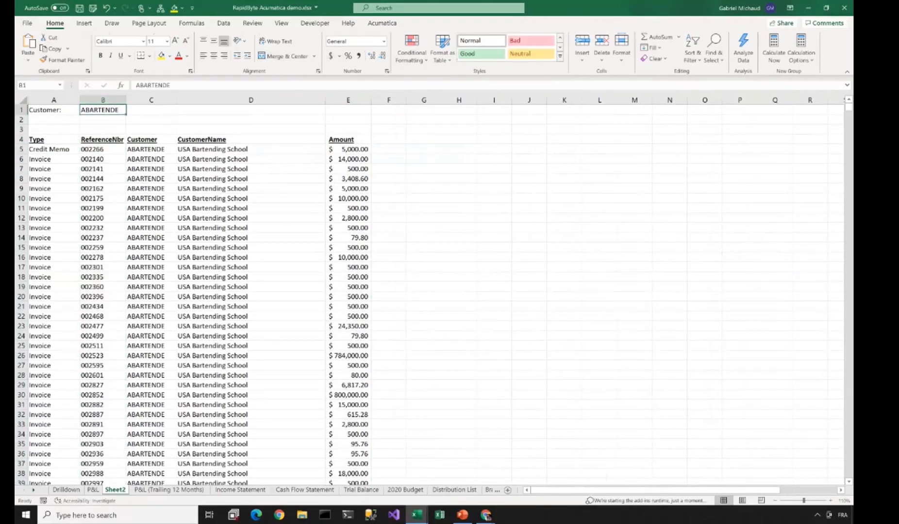
{"action": "type", "text": "ABCSTUDIOS"}
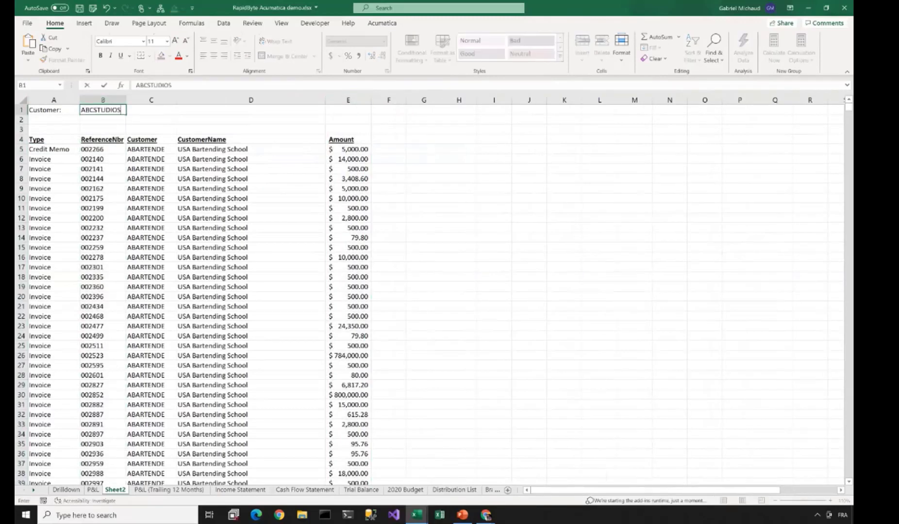
{"action": "key", "text": "Return"}
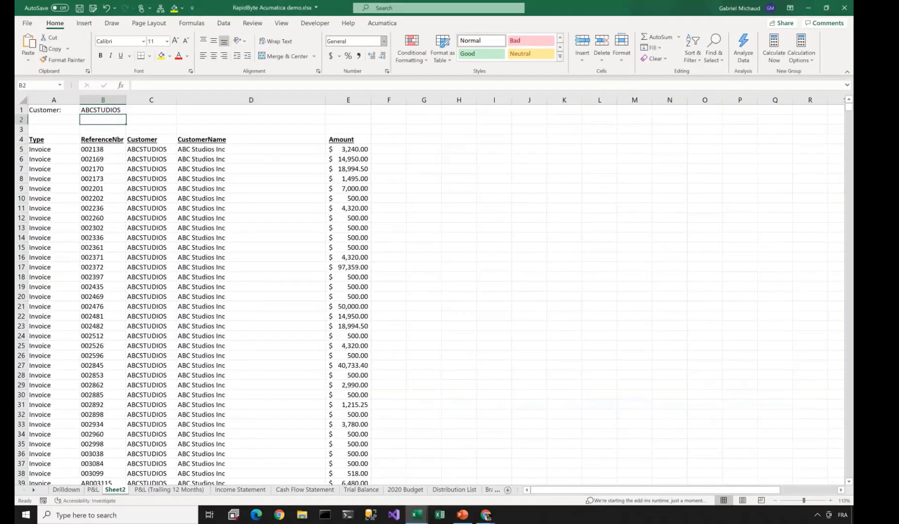
{"action": "left_click", "coordinate": [382, 24]}
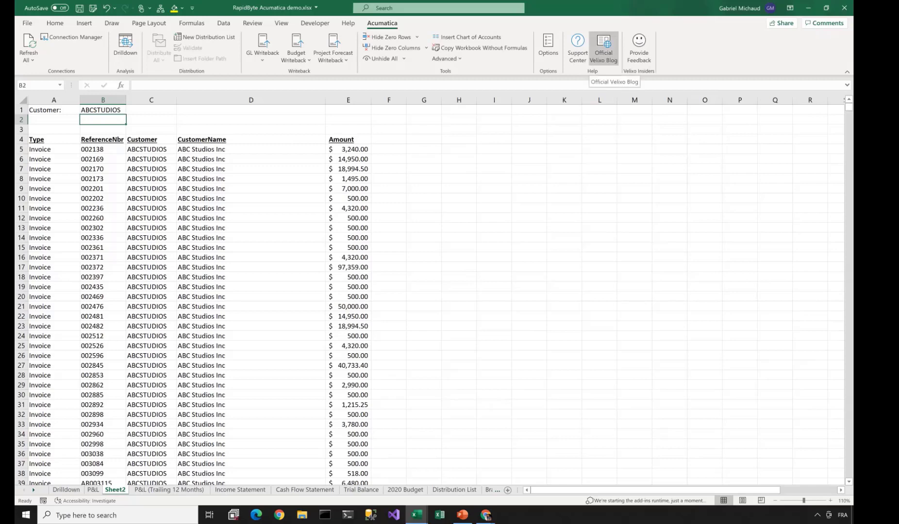
- Open the Velixo blog's 'Welcome to Velixo Reports Version 5' post, enlarge it, then minimize Chrome
{"action": "left_click", "coordinate": [604, 48]}
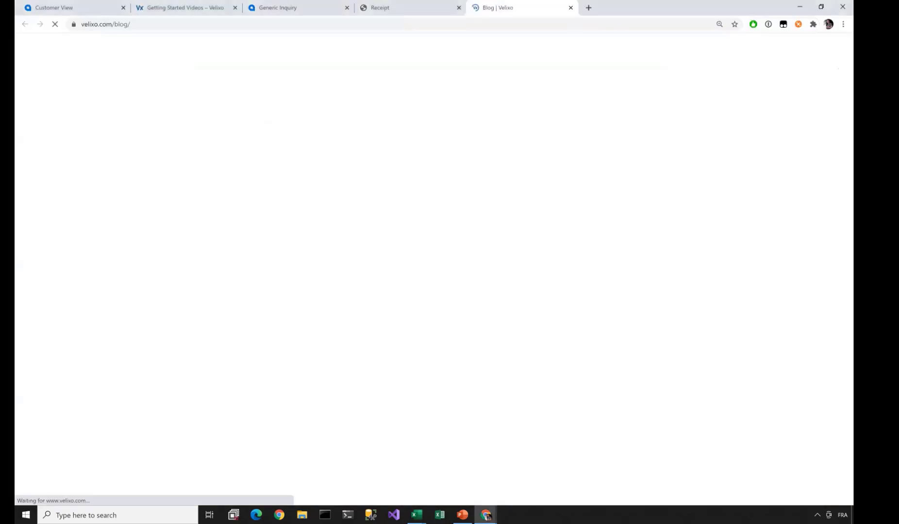
{"action": "scroll", "coordinate": [430, 311], "scroll_direction": "down", "scroll_amount": 15}
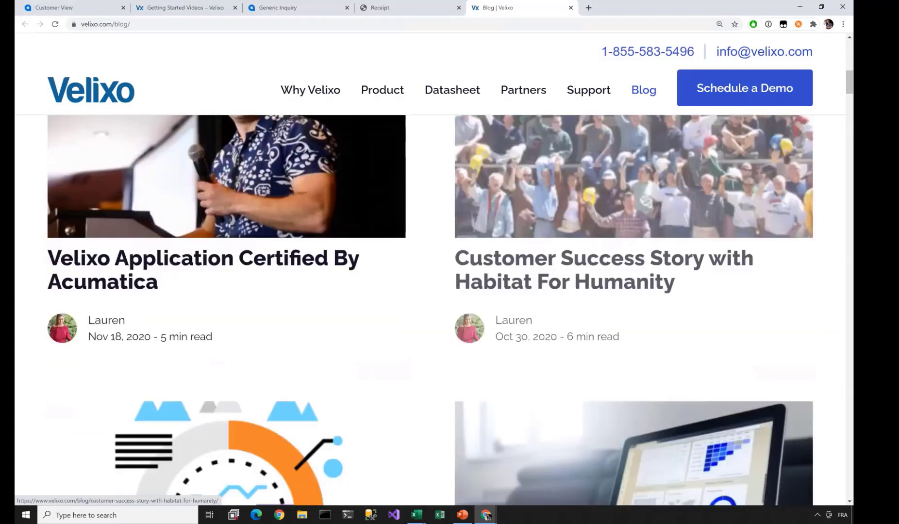
{"action": "scroll", "coordinate": [429, 311], "scroll_direction": "down", "scroll_amount": 17}
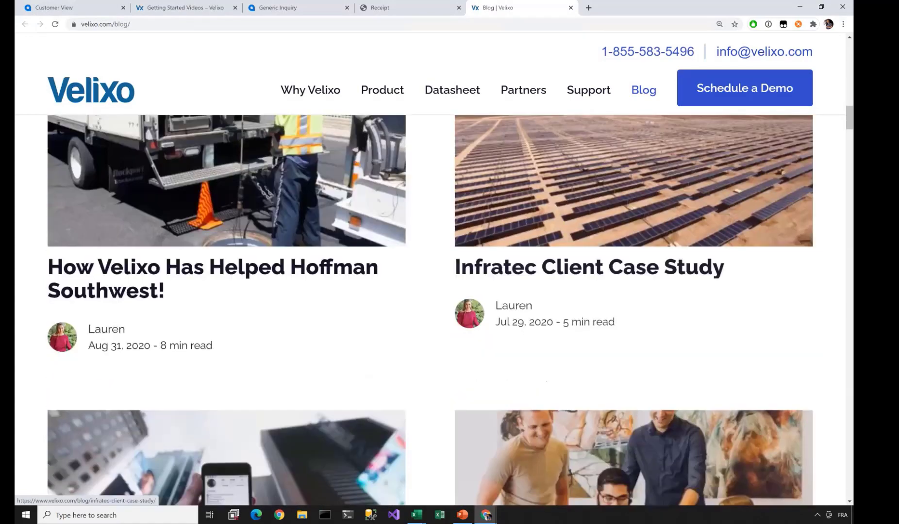
{"action": "scroll", "coordinate": [430, 310], "scroll_direction": "down", "scroll_amount": 8}
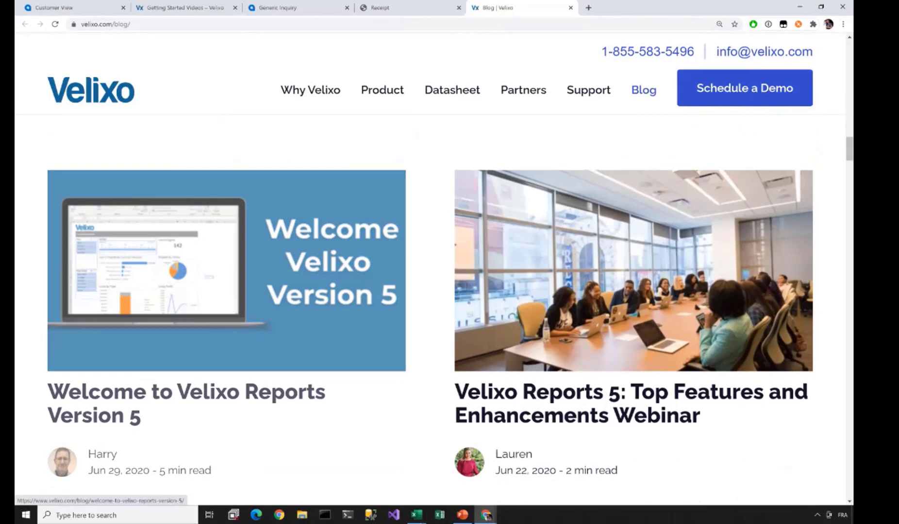
{"action": "left_click", "coordinate": [226, 311]}
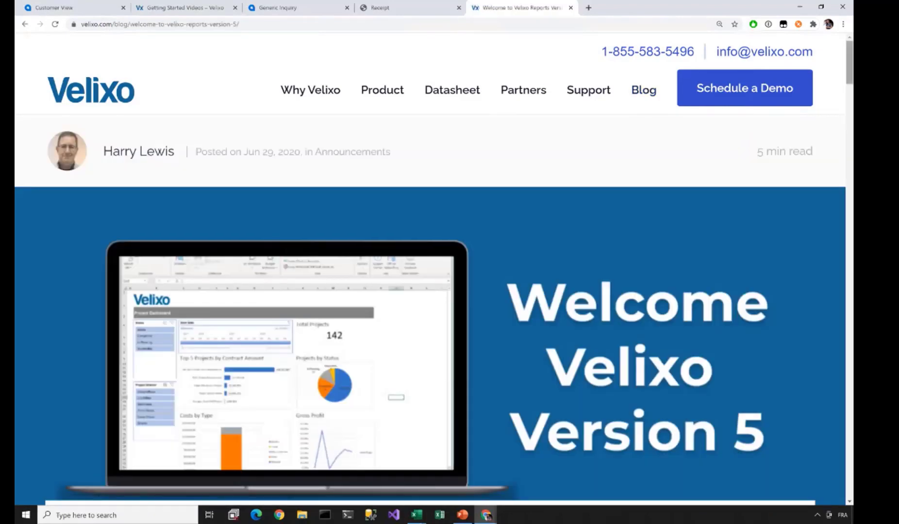
{"action": "left_click_drag", "start_coordinate": [849, 63], "coordinate": [849, 369]}
{"action": "key", "text": "ctrl+plus"}
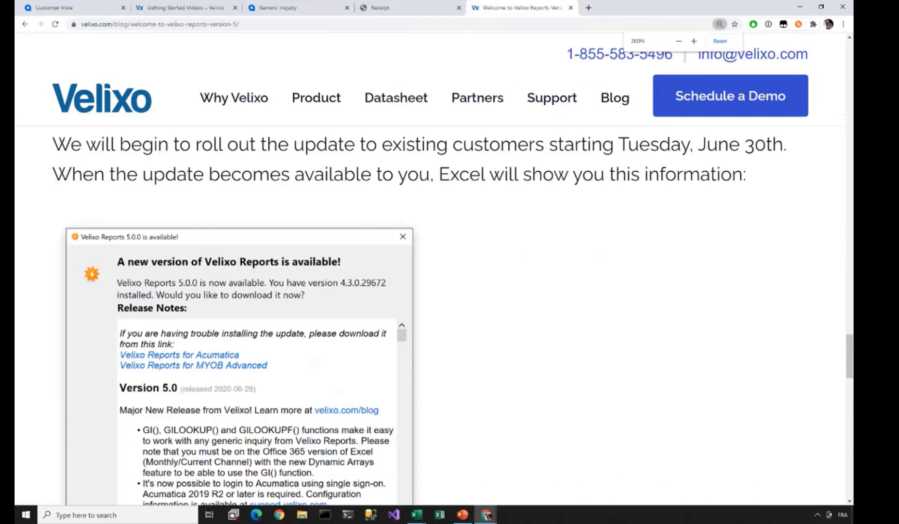
{"action": "scroll", "coordinate": [437, 315], "scroll_direction": "down", "scroll_amount": 2}
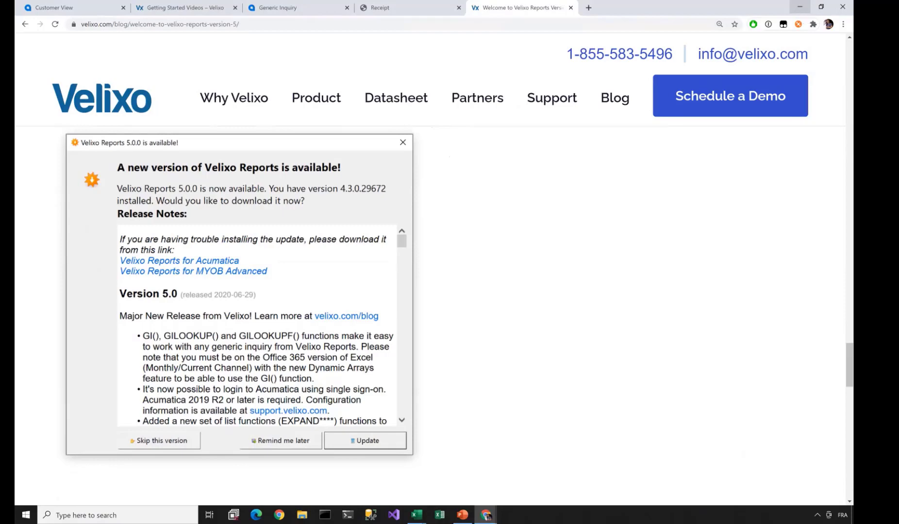
{"action": "left_click", "coordinate": [799, 6]}
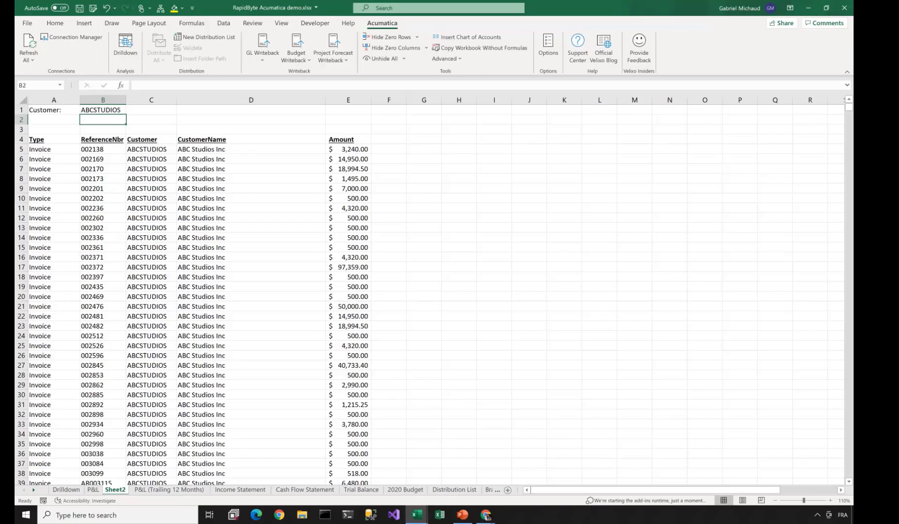
- Switch the P&L Branch to Services East, Services West, back to Consolidated, then go to Income Statement
{"action": "left_click", "coordinate": [454, 490]}
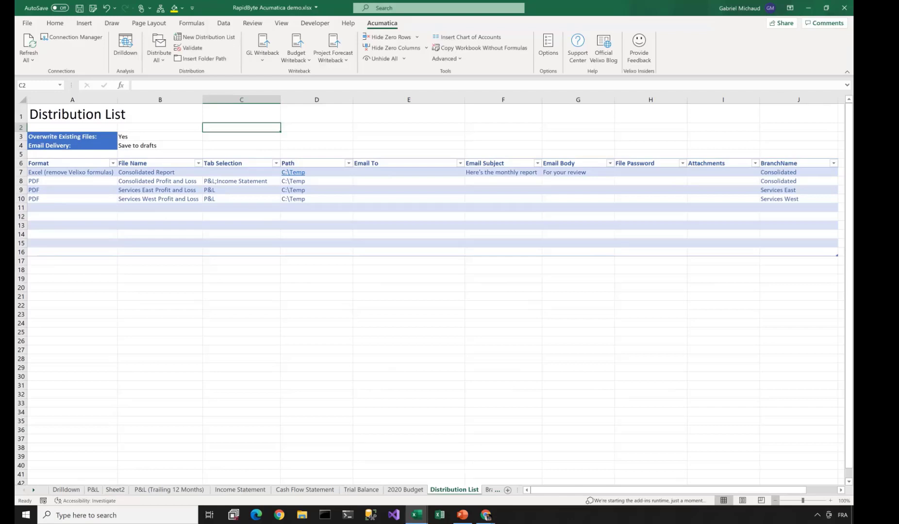
{"action": "left_click", "coordinate": [93, 490]}
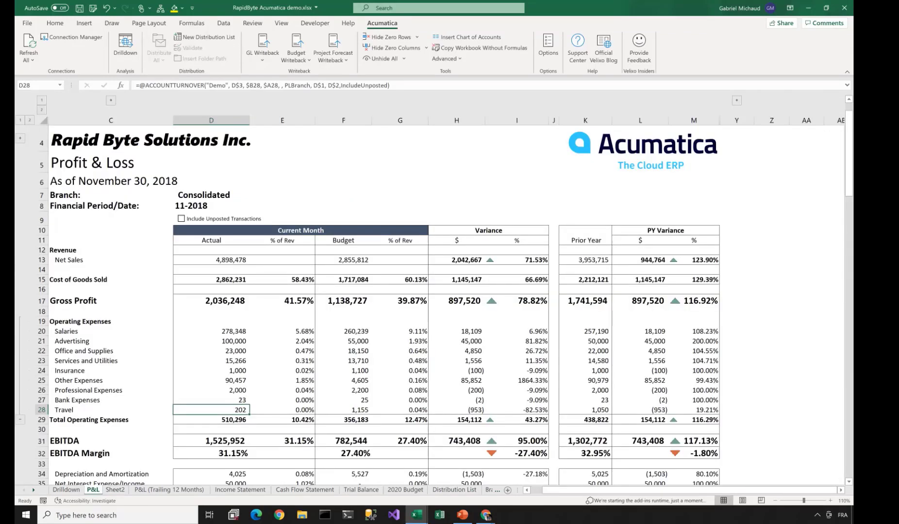
{"action": "left_click", "coordinate": [243, 195]}
{"action": "left_click", "coordinate": [319, 196]}
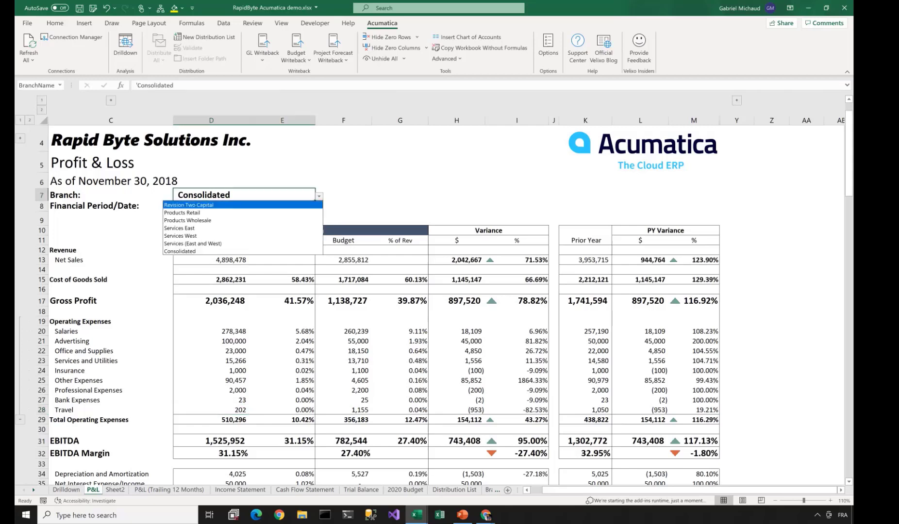
{"action": "key", "text": "Down"}
{"action": "key", "text": "Down"}
{"action": "key", "text": "Down"}
{"action": "key", "text": "Return"}
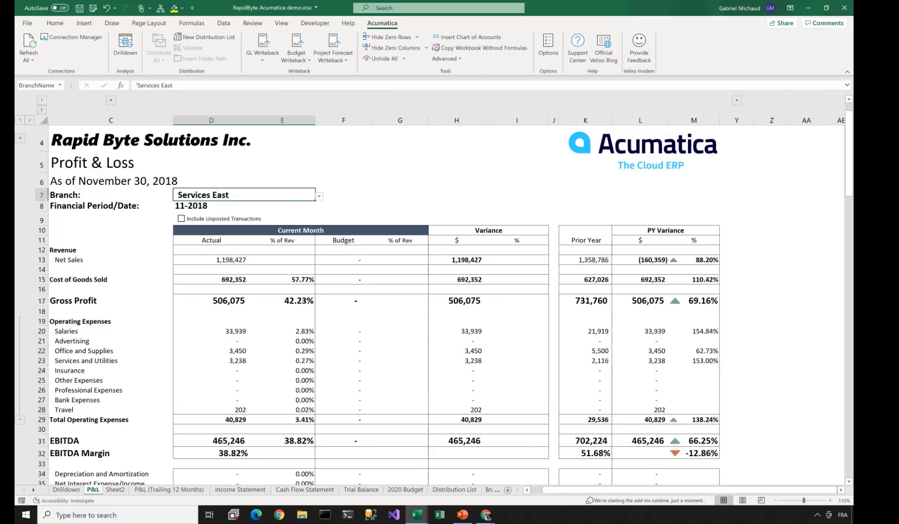
{"action": "key", "text": "Down"}
{"action": "key", "text": "Down"}
{"action": "key", "text": "Down"}
{"action": "key", "text": "Down"}
{"action": "key", "text": "Return"}
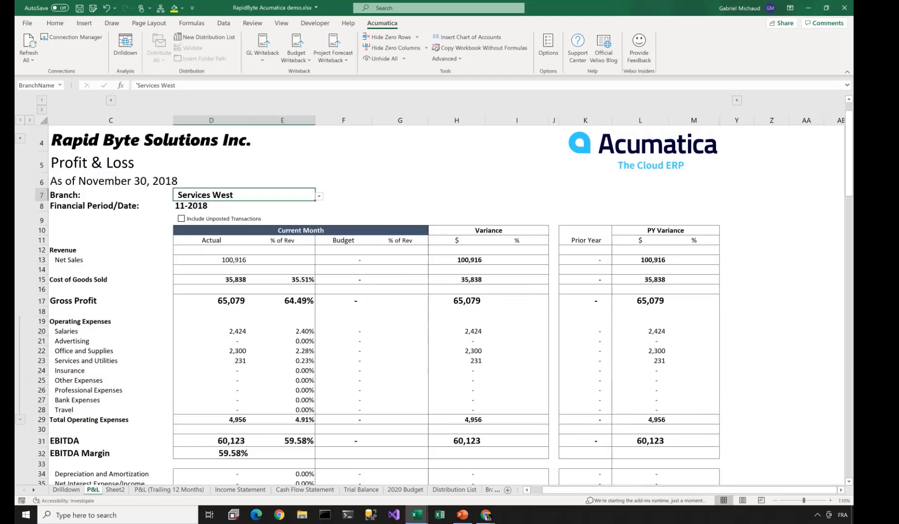
{"action": "key", "text": "Down"}
{"action": "key", "text": "Down"}
{"action": "key", "text": "Down"}
{"action": "key", "text": "Return"}
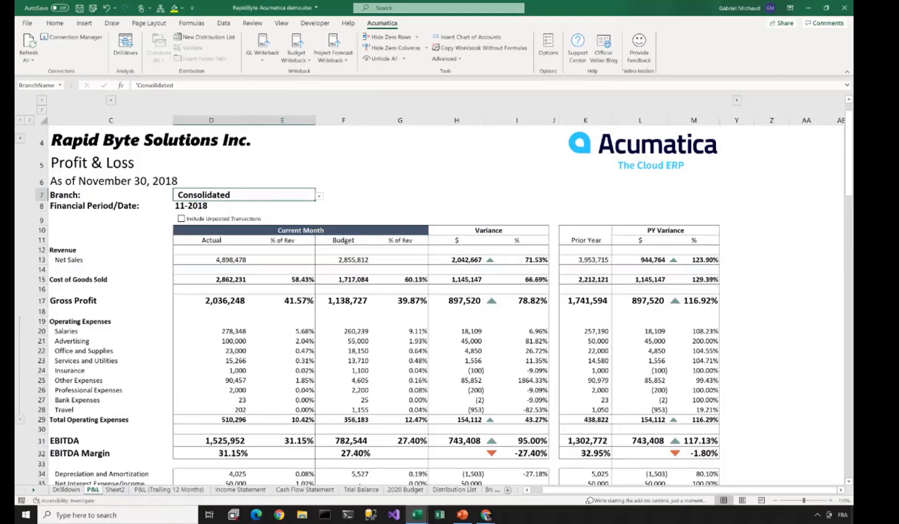
{"action": "key", "text": "ctrl+Page_Down"}
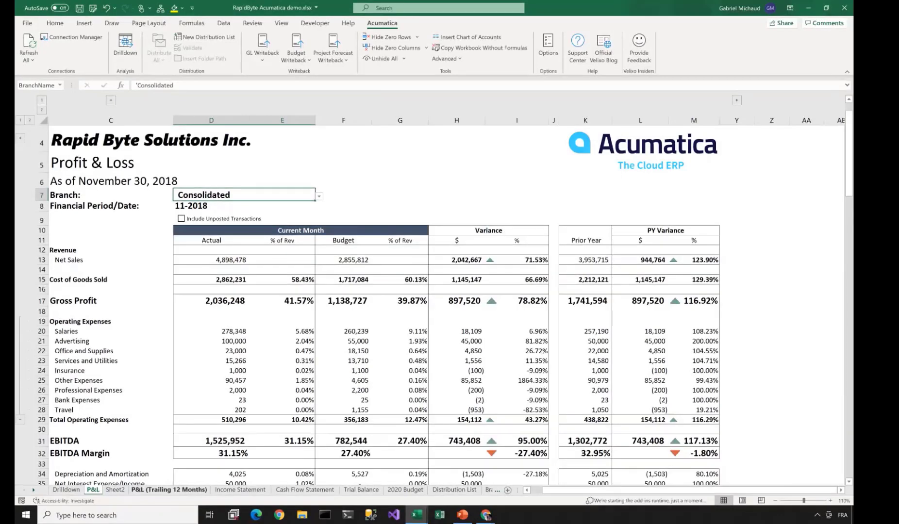
{"action": "key", "text": "ctrl+Page_Down"}
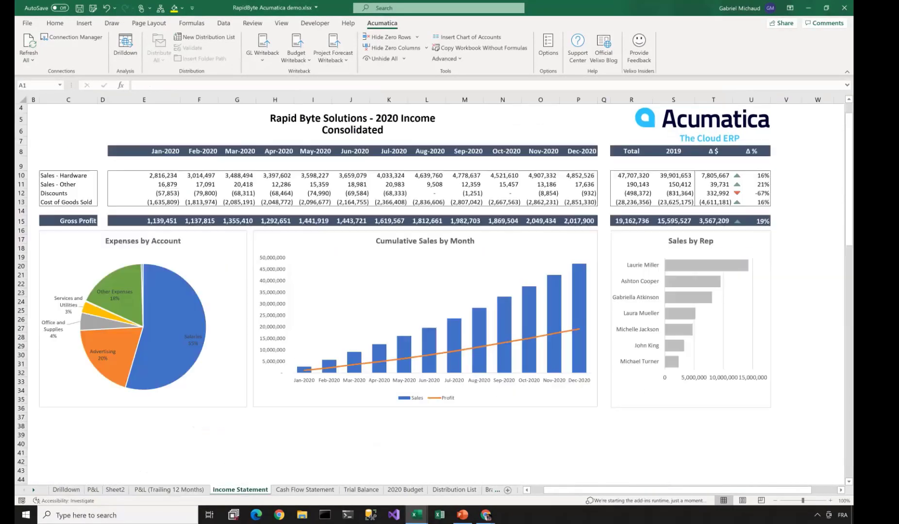
- Glance at the Cash Flow Statement and P&L sheets, ending on the Distribution List sheet
{"action": "key", "text": "ctrl+Page_Down"}
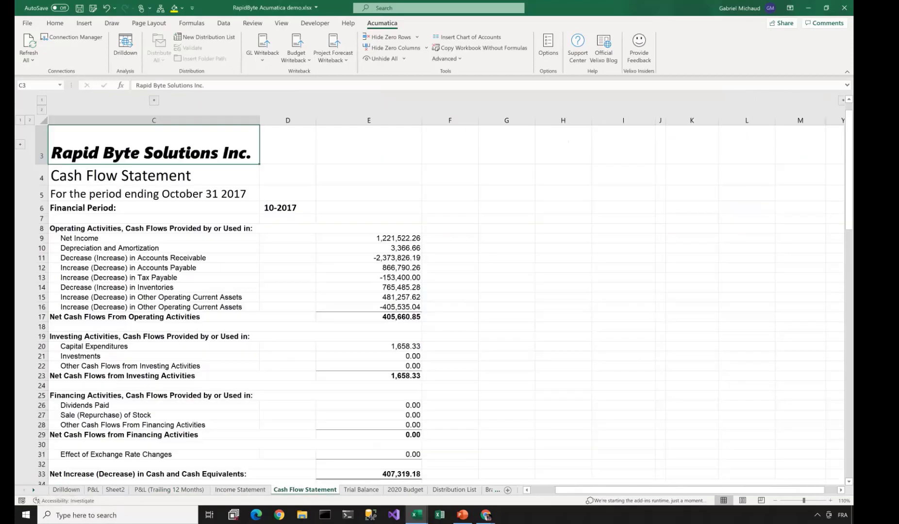
{"action": "left_click", "coordinate": [93, 490]}
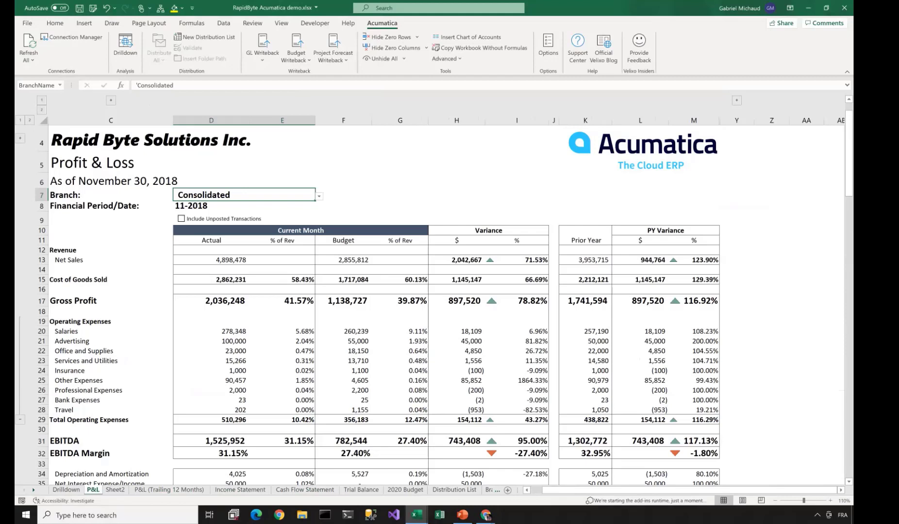
{"action": "left_click", "coordinate": [455, 489]}
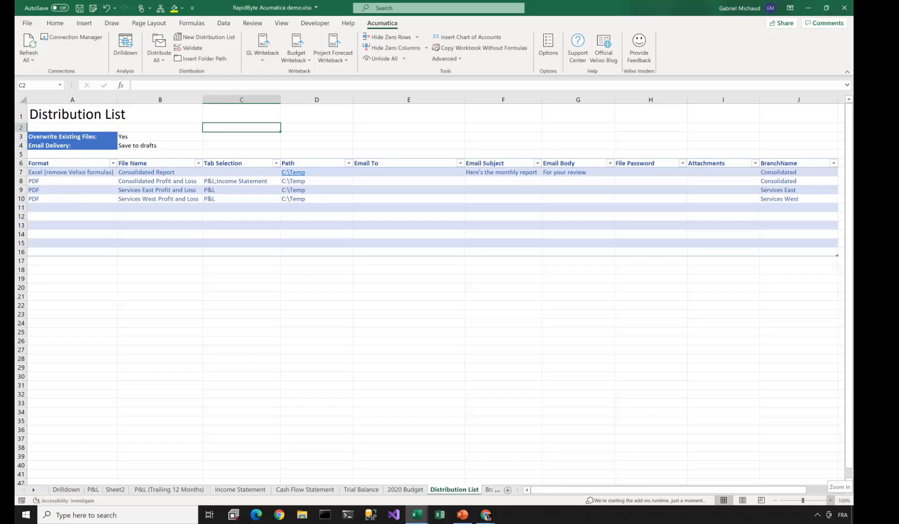
{"action": "left_click", "coordinate": [830, 500]}
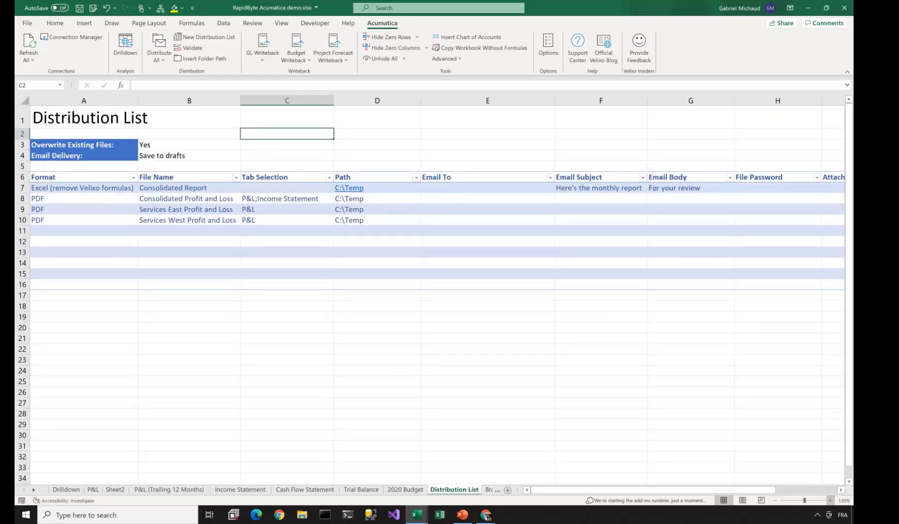
{"action": "left_click", "coordinate": [830, 500]}
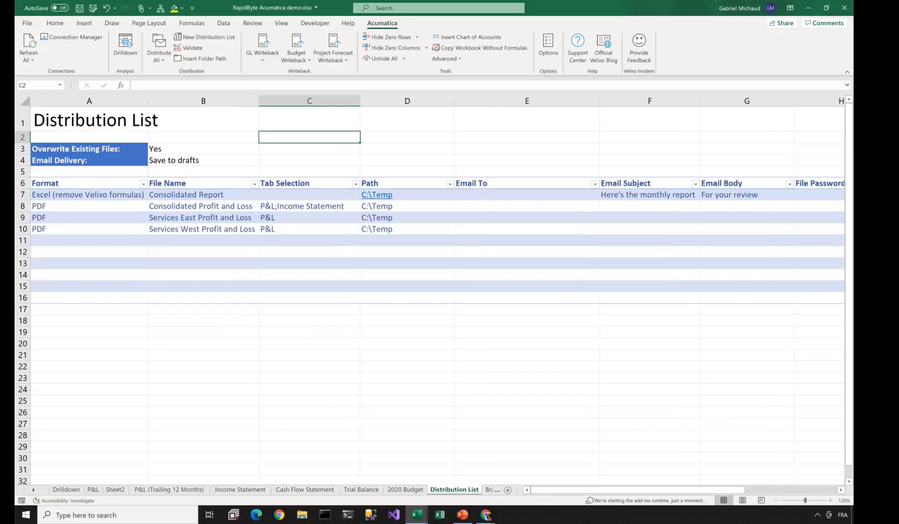
{"action": "left_click", "coordinate": [413, 194]}
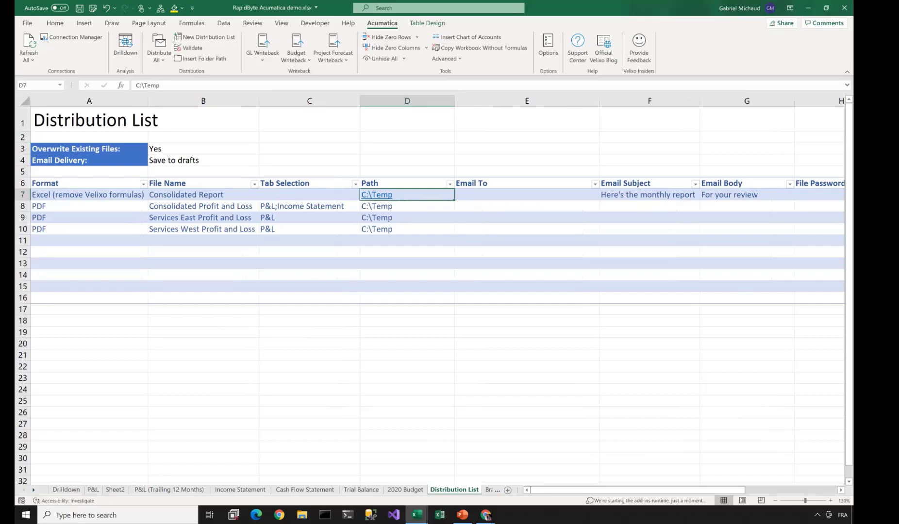
{"action": "key", "text": "Right"}
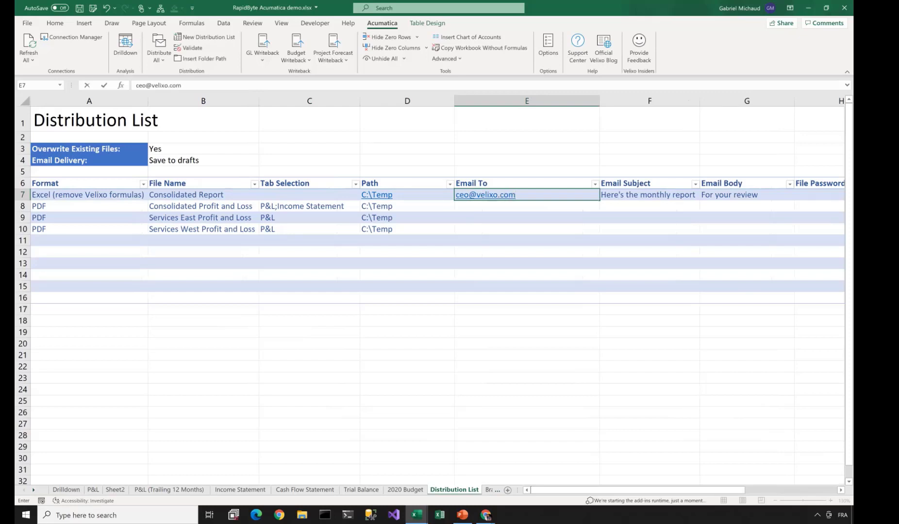
{"action": "key", "text": "Escape"}
{"action": "key", "text": "Right"}
{"action": "key", "text": "Right"}
{"action": "key", "text": "Right"}
{"action": "key", "text": "Right"}
{"action": "key", "text": "Right"}
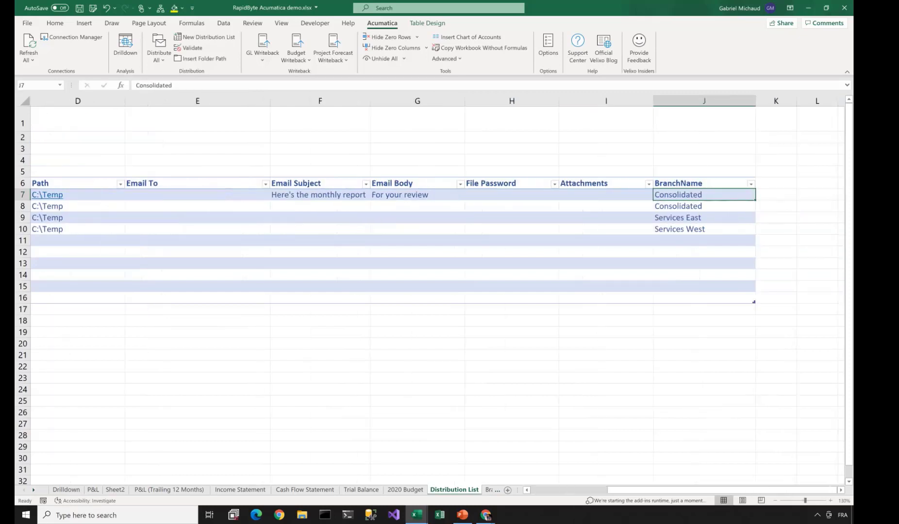
{"action": "left_click", "coordinate": [703, 101]}
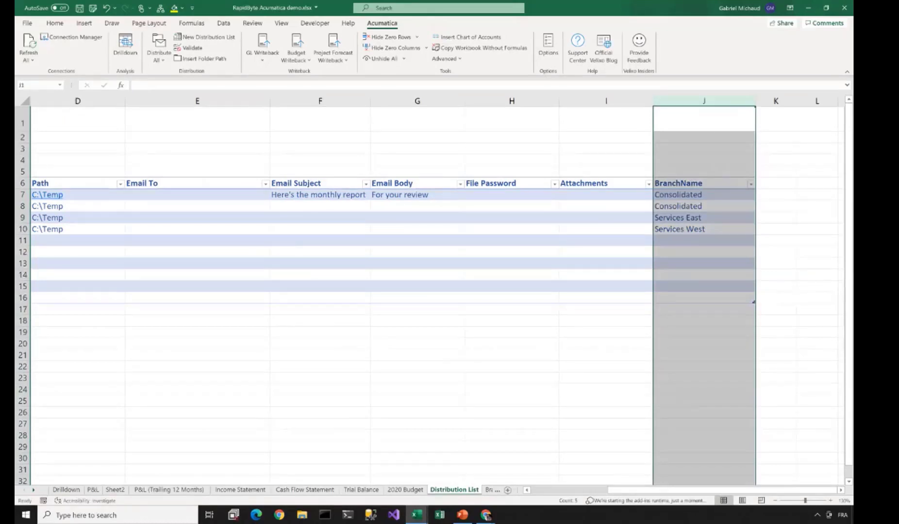
{"action": "left_click", "coordinate": [704, 206]}
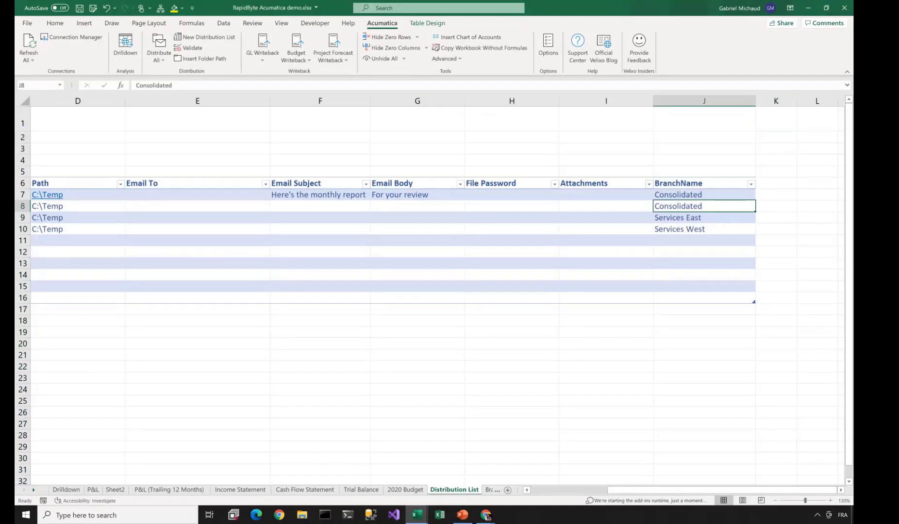
{"action": "scroll", "coordinate": [437, 291], "scroll_direction": "left", "scroll_amount": 5}
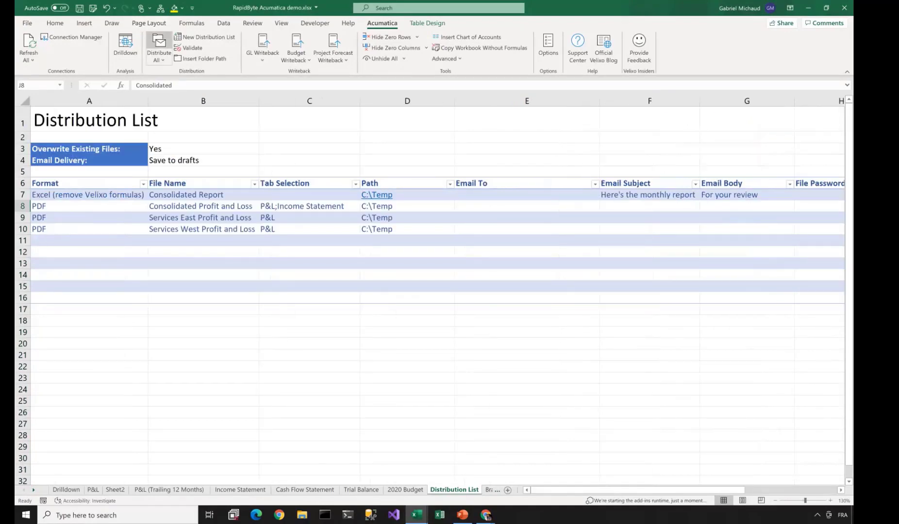
- Run Distribute All for every listed report and dismiss the Distribution Completed message
{"action": "left_click", "coordinate": [159, 44]}
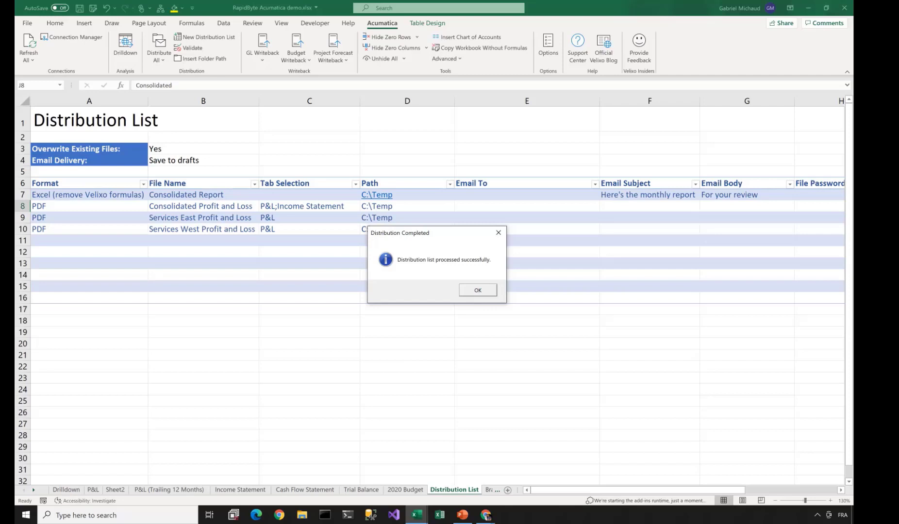
{"action": "key", "text": "Return"}
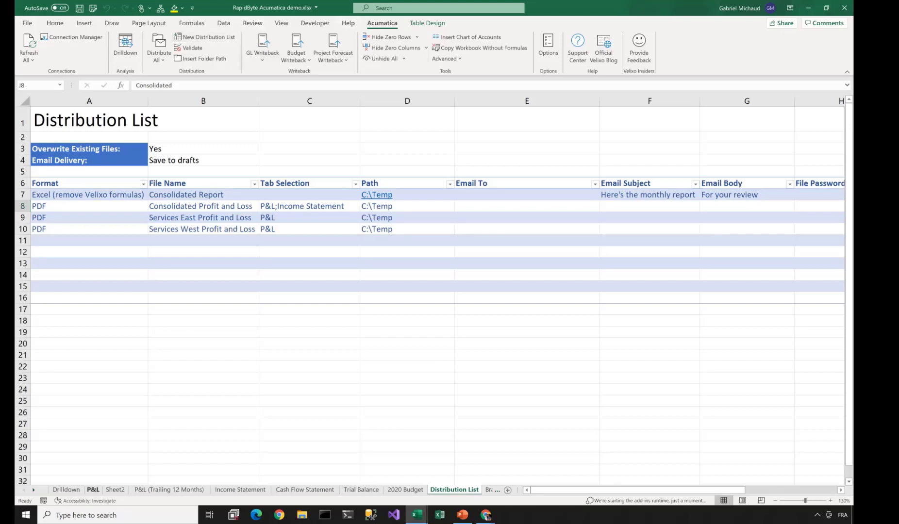
- Set the P&L sheet's Branch in D7 to Consolidated and select the Budget column F
{"action": "left_click", "coordinate": [92, 490]}
{"action": "left_click", "coordinate": [243, 195]}
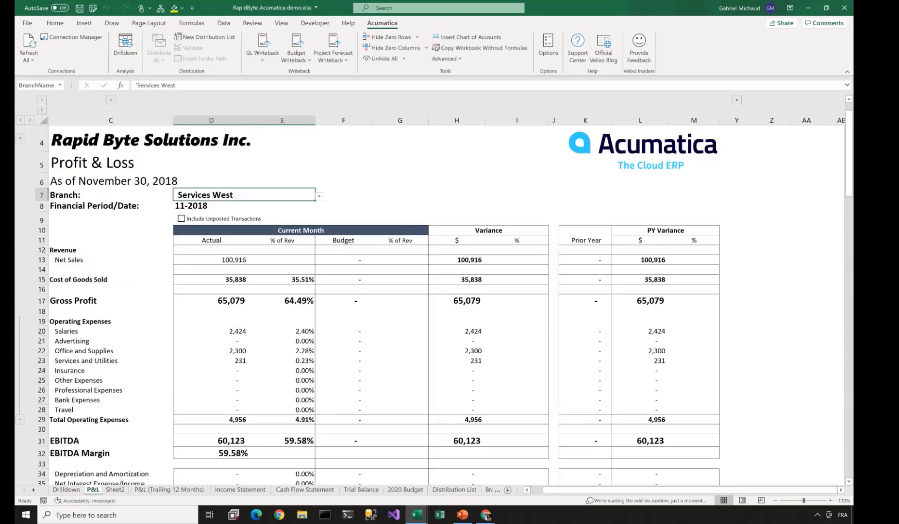
{"action": "left_click", "coordinate": [319, 196]}
{"action": "left_click", "coordinate": [243, 251]}
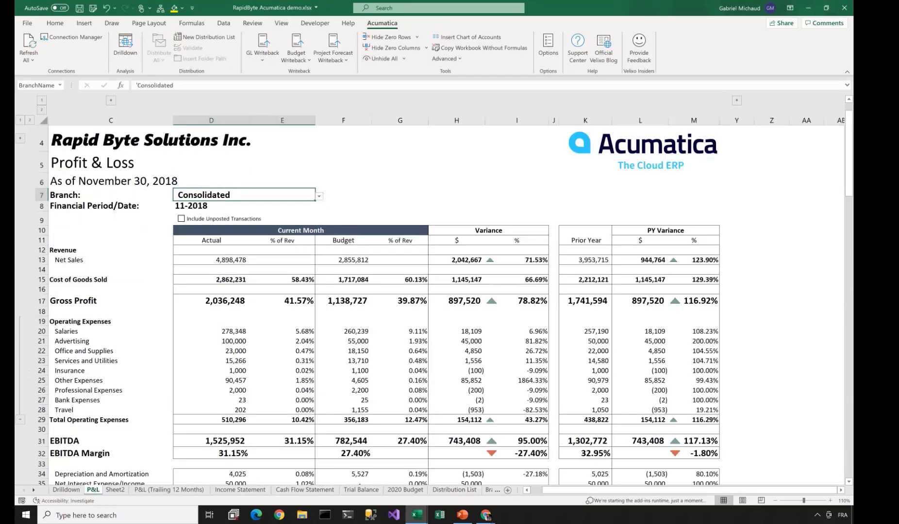
{"action": "left_click", "coordinate": [343, 120]}
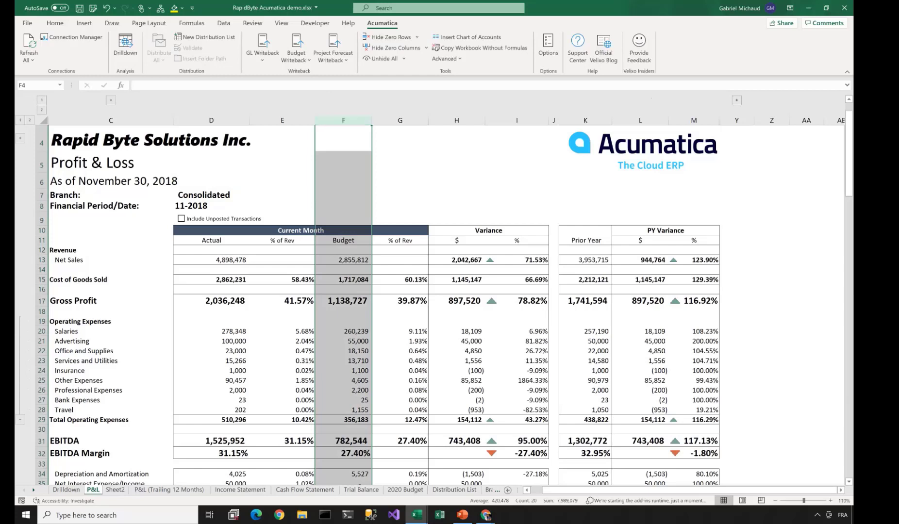
- Create a new Project Forecast worksheet and a new Budget worksheet on the Demo connection
{"action": "left_click", "coordinate": [333, 55]}
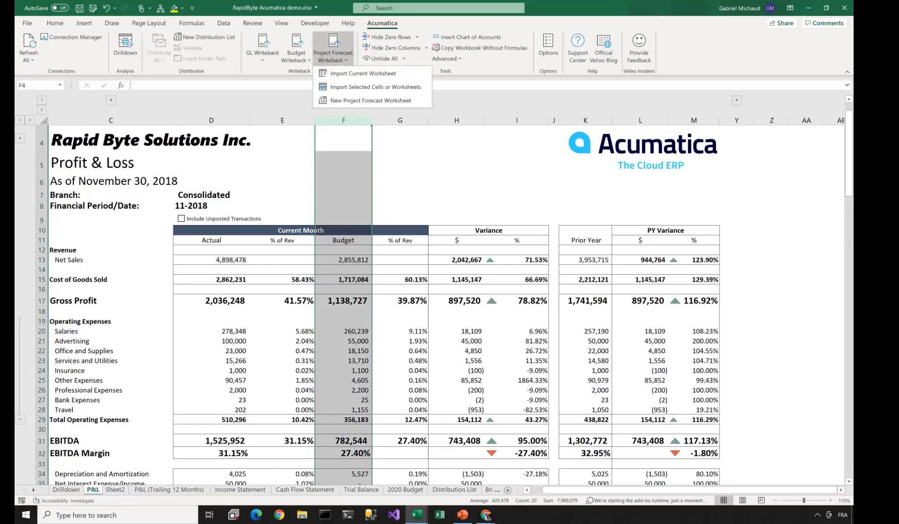
{"action": "left_click", "coordinate": [370, 101]}
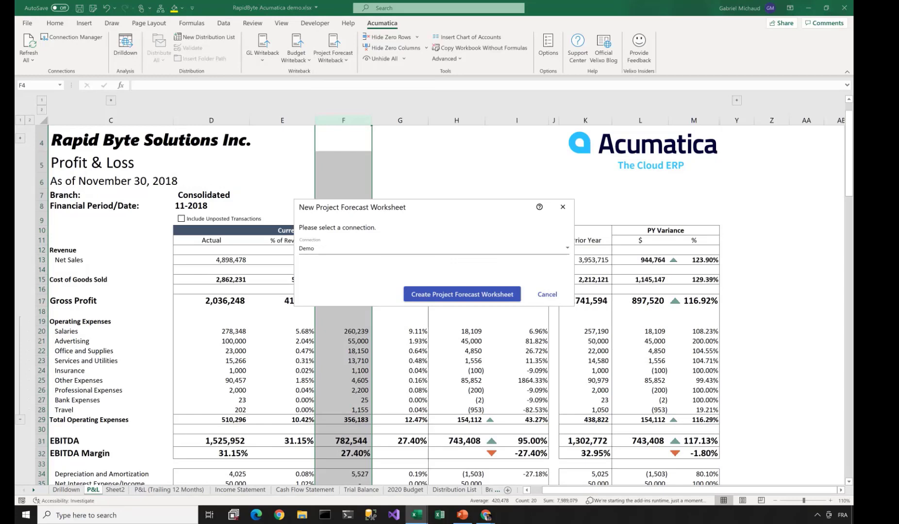
{"action": "left_click", "coordinate": [461, 294]}
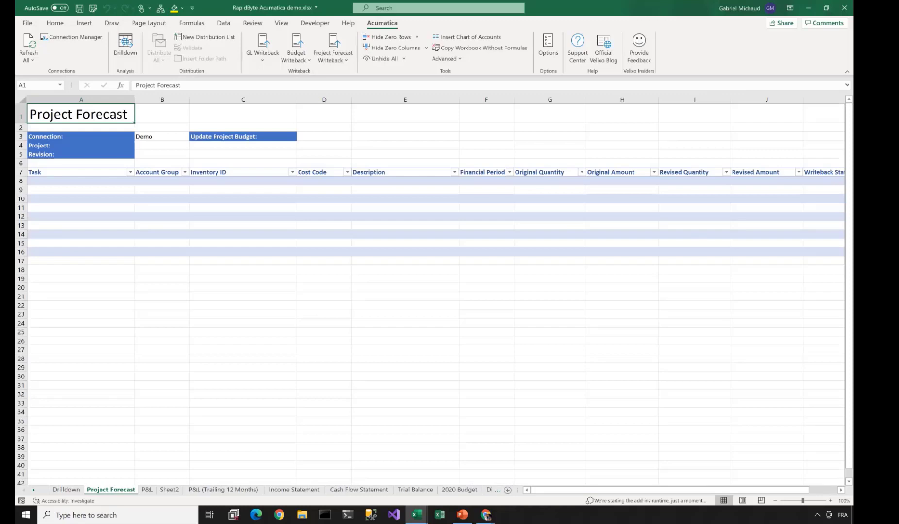
{"action": "left_click", "coordinate": [295, 55]}
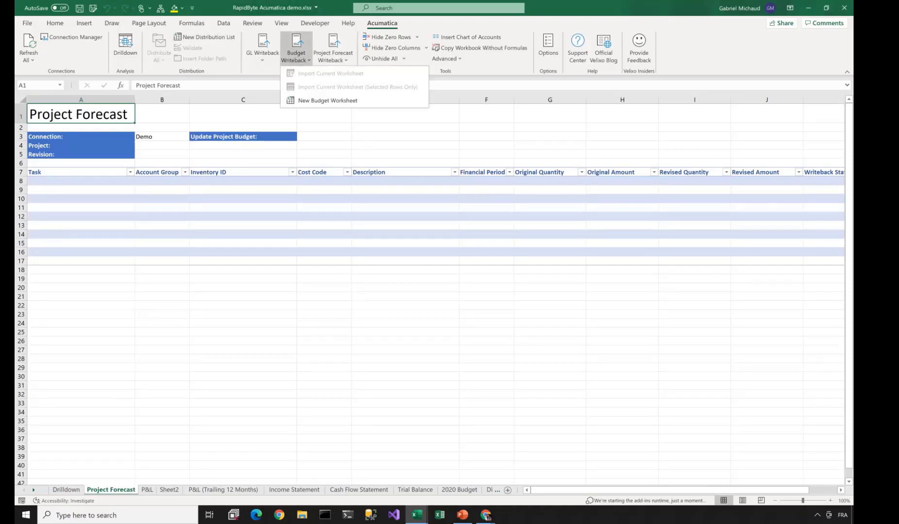
{"action": "left_click", "coordinate": [328, 100]}
{"action": "left_click", "coordinate": [475, 294]}
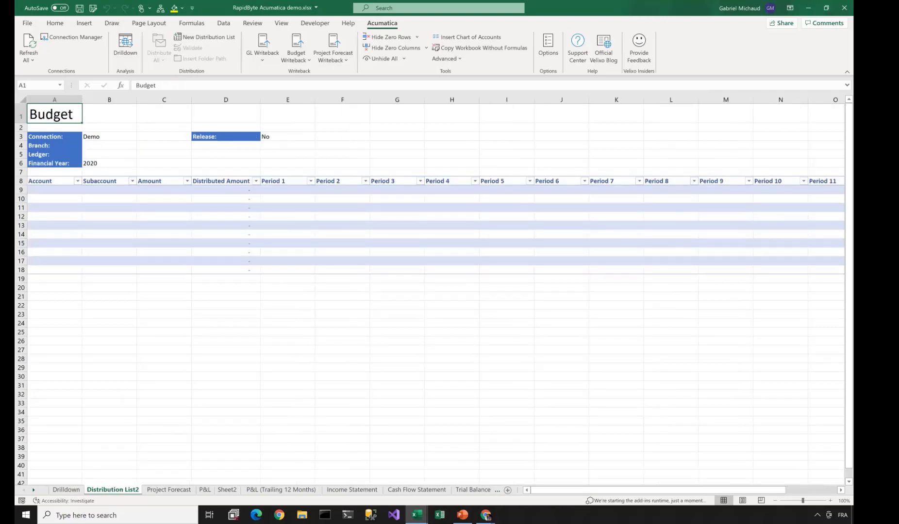
- Set the budget sheet's Branch to PRODWHOLE in B4 and Ledger to BUDGET in B5
{"action": "left_click", "coordinate": [109, 146]}
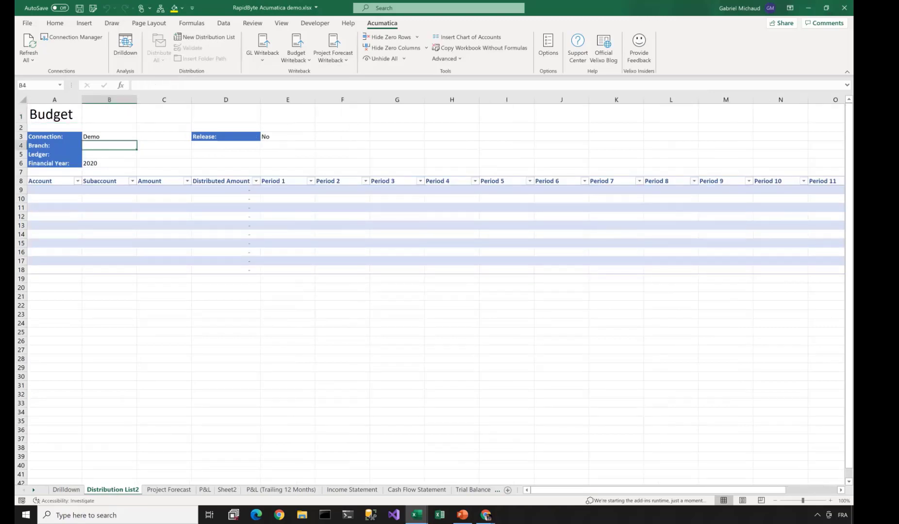
{"action": "type", "text": "PRODWHOLE"}
{"action": "key", "text": "Tab"}
{"action": "type", "text": "A"}
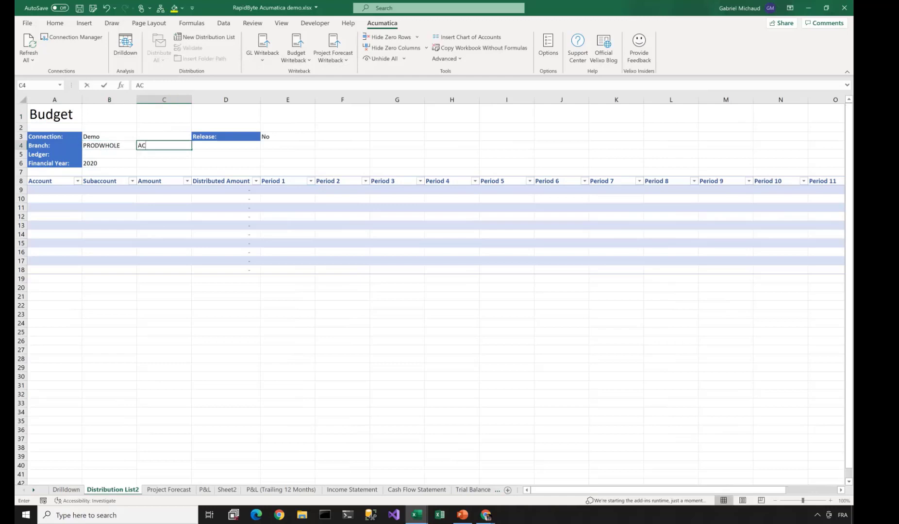
{"action": "key", "text": "BackSpace"}
{"action": "key", "text": "Return"}
{"action": "type", "text": "BUDGET"}
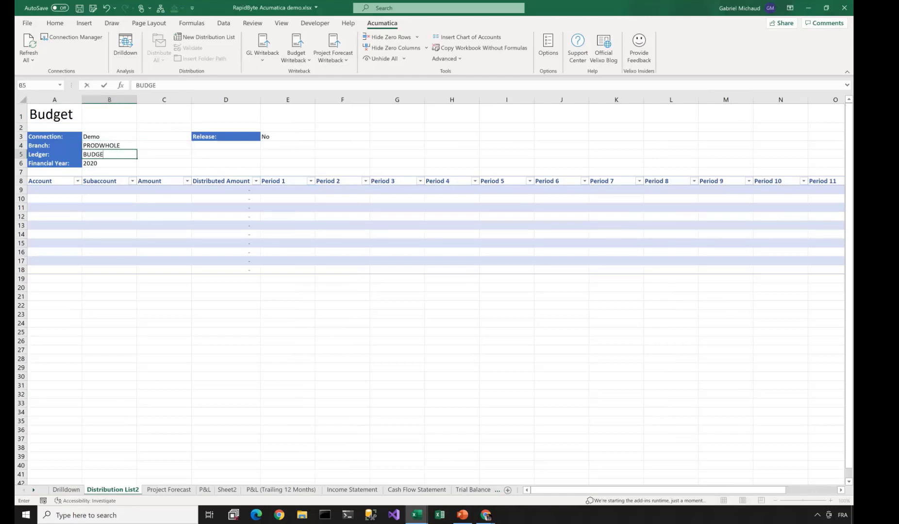
{"action": "key", "text": "Down"}
{"action": "key", "text": "Down"}
{"action": "key", "text": "Down"}
{"action": "key", "text": "Down"}
{"action": "key", "text": "Left"}
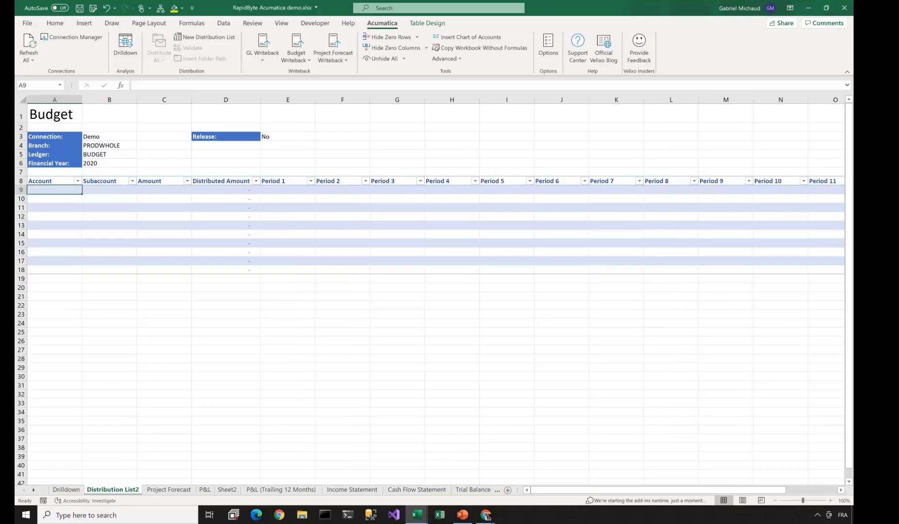
{"action": "key", "text": "alt+Tab"}
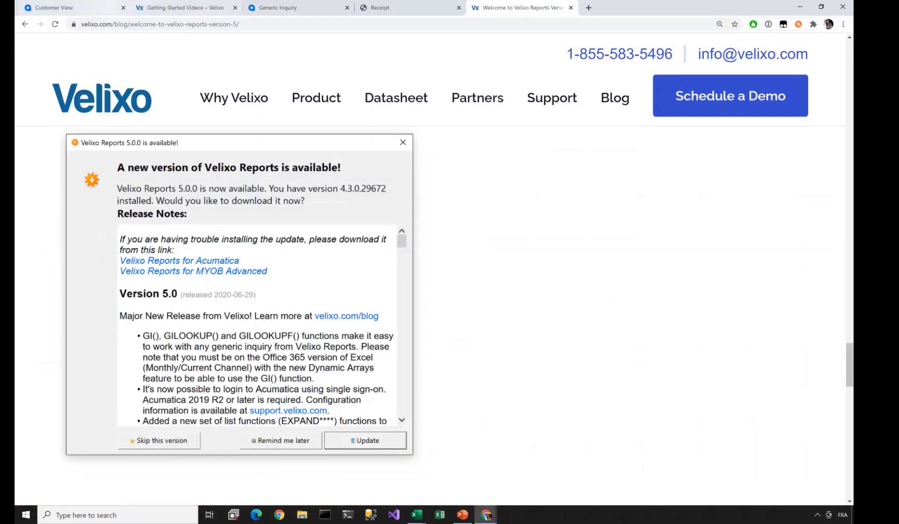
{"action": "key", "text": "ctrl+Tab"}
- Open Acumatica's Budgets screen and start a 2021 budget preloaded with account rows
{"action": "left_click", "coordinate": [175, 44]}
{"action": "type", "text": "budget"}
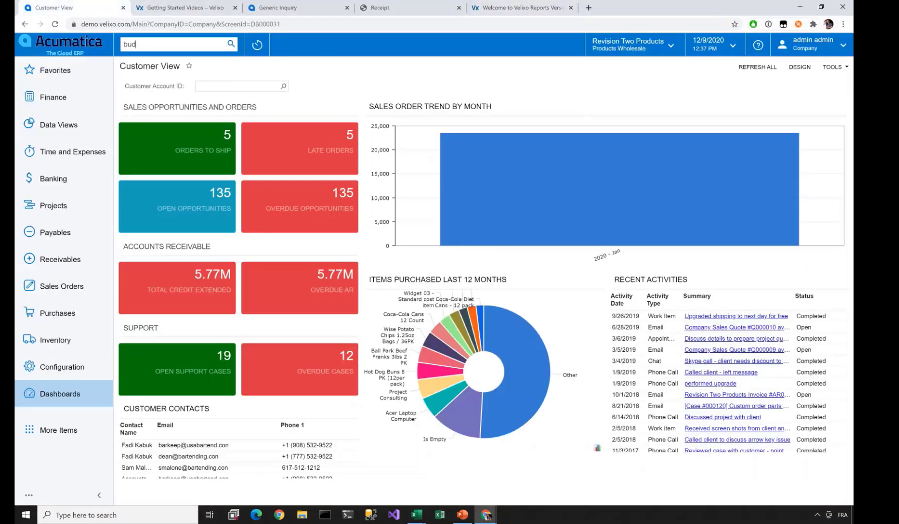
{"action": "key", "text": "Down"}
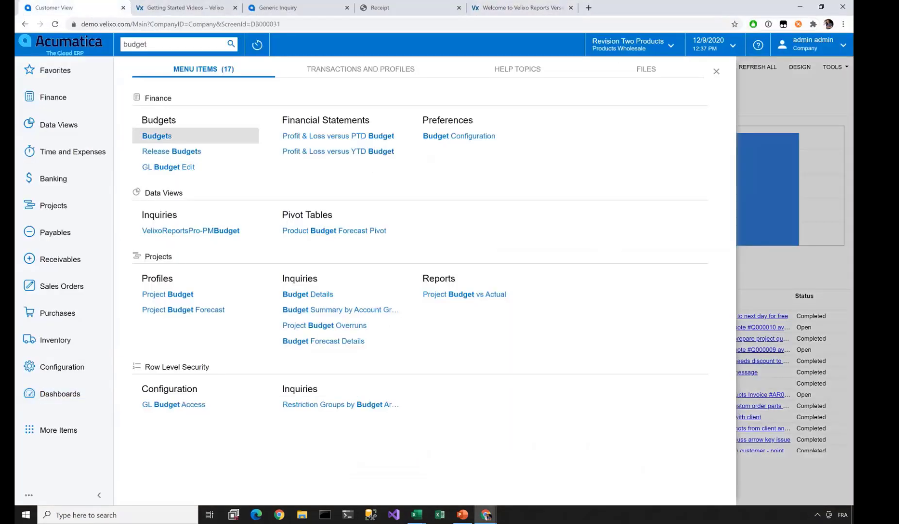
{"action": "key", "text": "Return"}
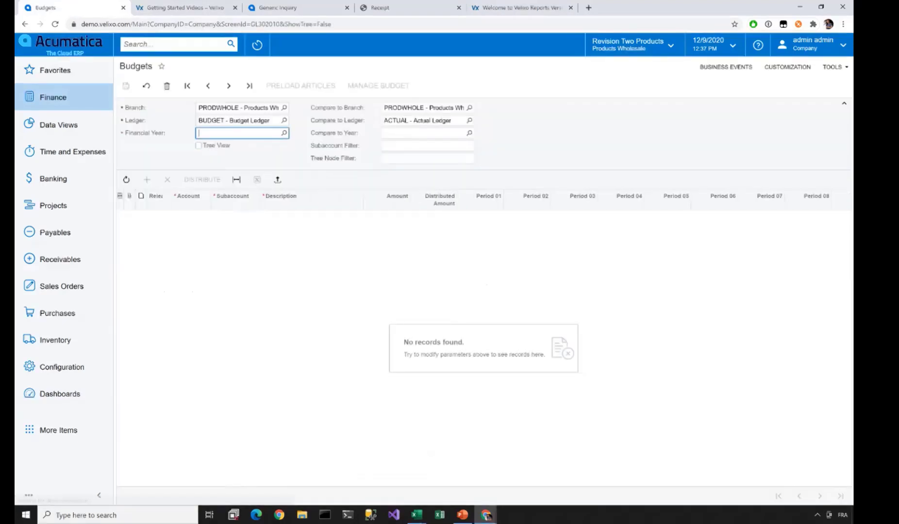
{"action": "type", "text": "2021"}
{"action": "key", "text": "Tab"}
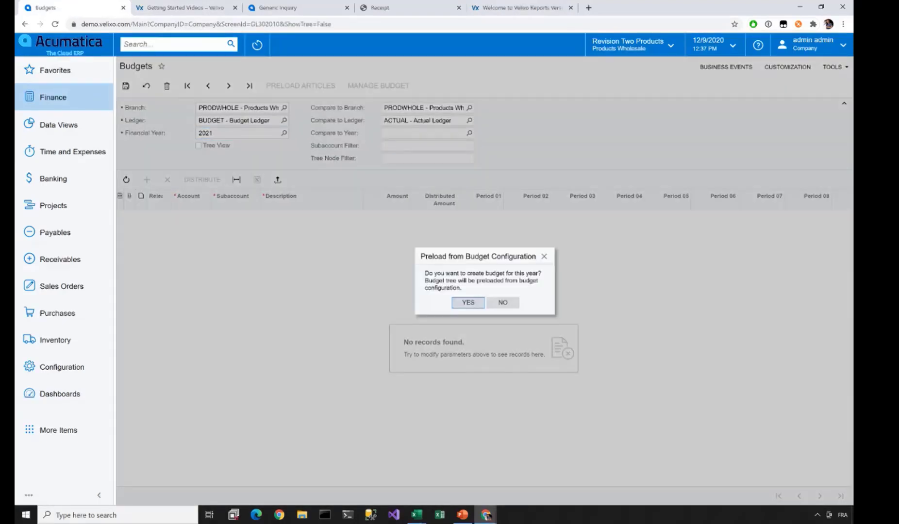
{"action": "key", "text": "Return"}
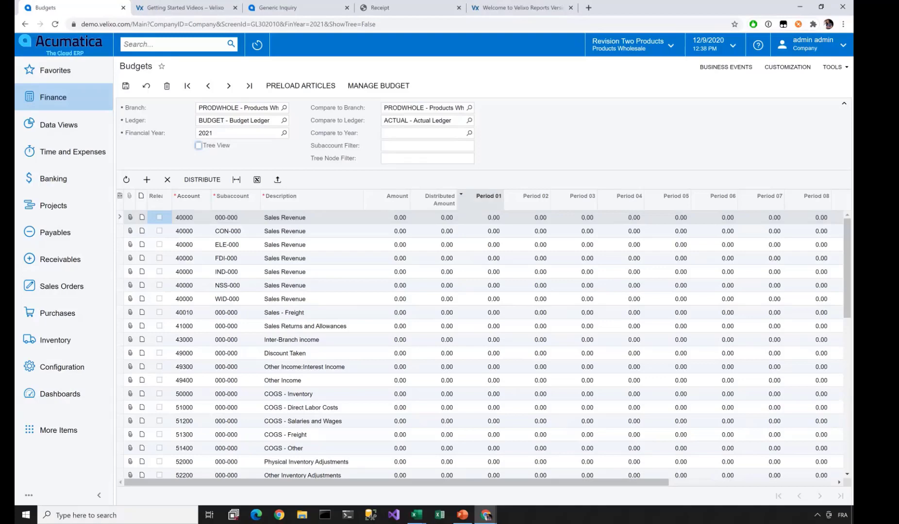
{"action": "scroll", "coordinate": [483, 339], "scroll_direction": "right", "scroll_amount": 3}
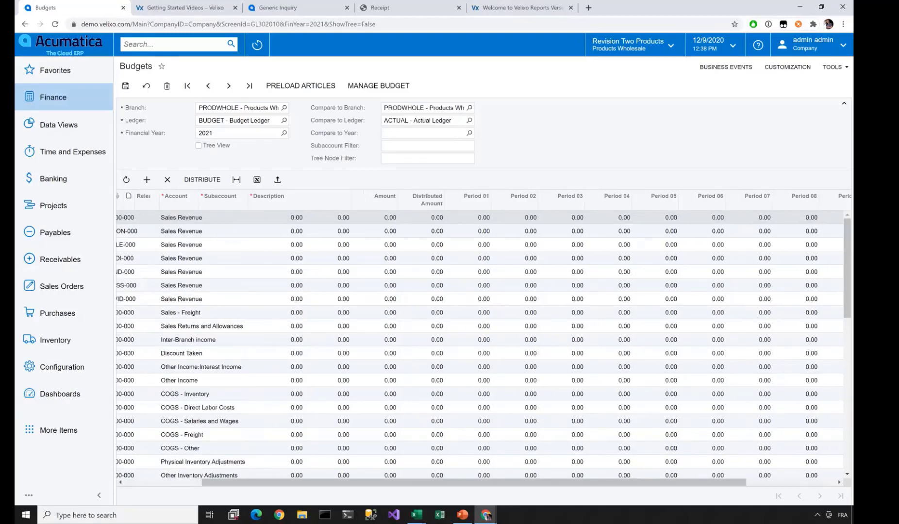
{"action": "key", "text": "alt+Tab"}
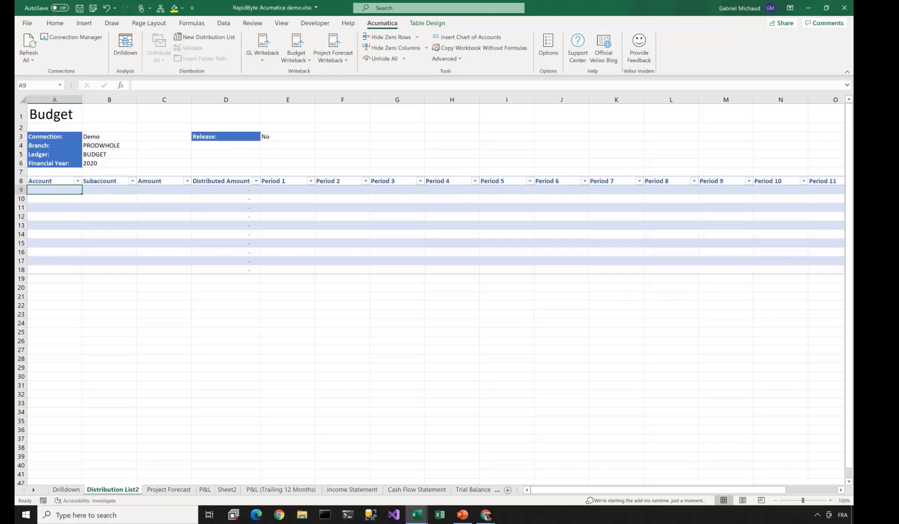
- Insert a '2020 Actuals' column before the Amount column
{"action": "left_click", "coordinate": [287, 189]}
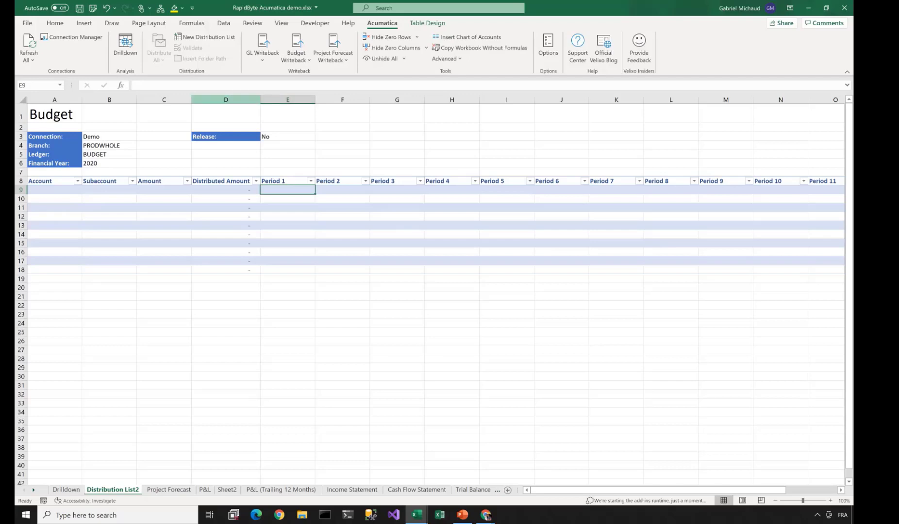
{"action": "right_click", "coordinate": [172, 99]}
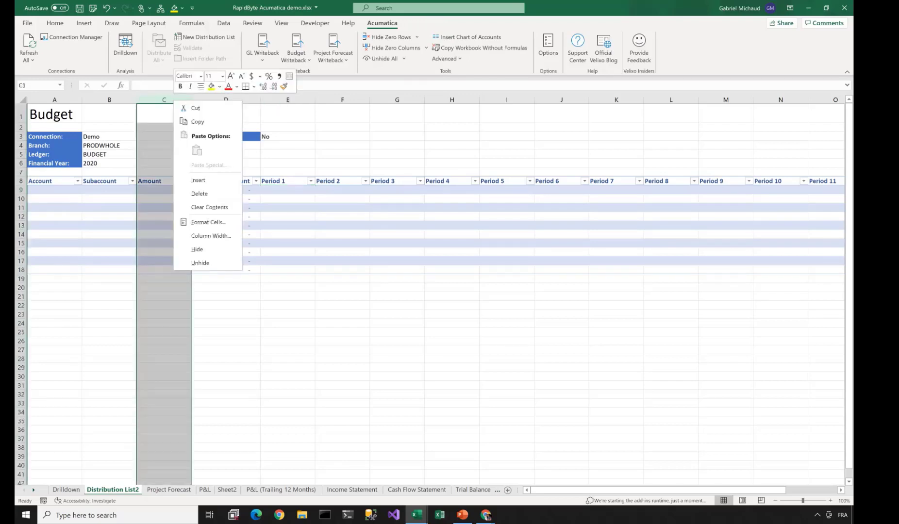
{"action": "left_click", "coordinate": [198, 180]}
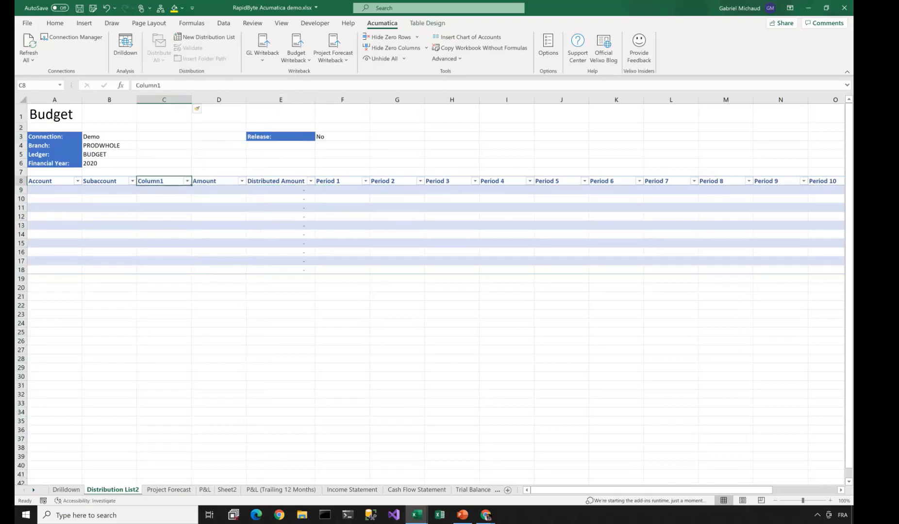
{"action": "type", "text": "2020 Actual"}
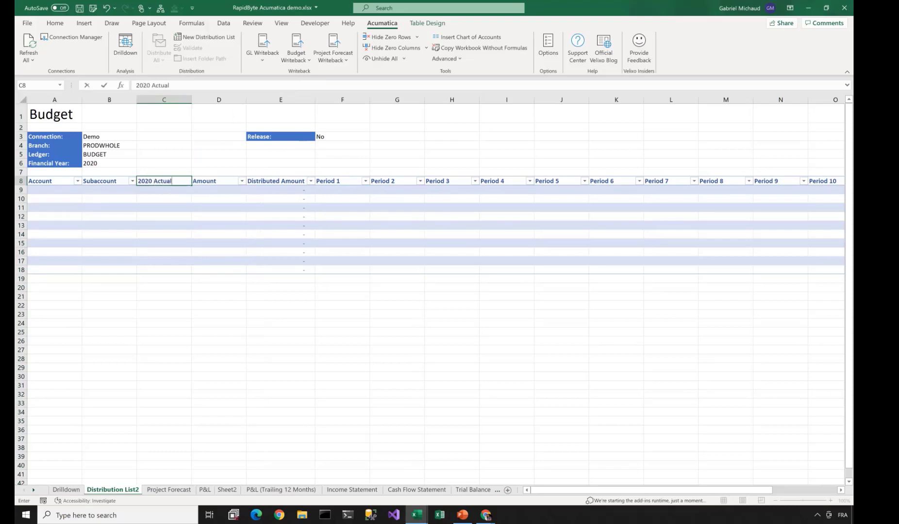
{"action": "type", "text": "s"}
{"action": "key", "text": "Tab"}
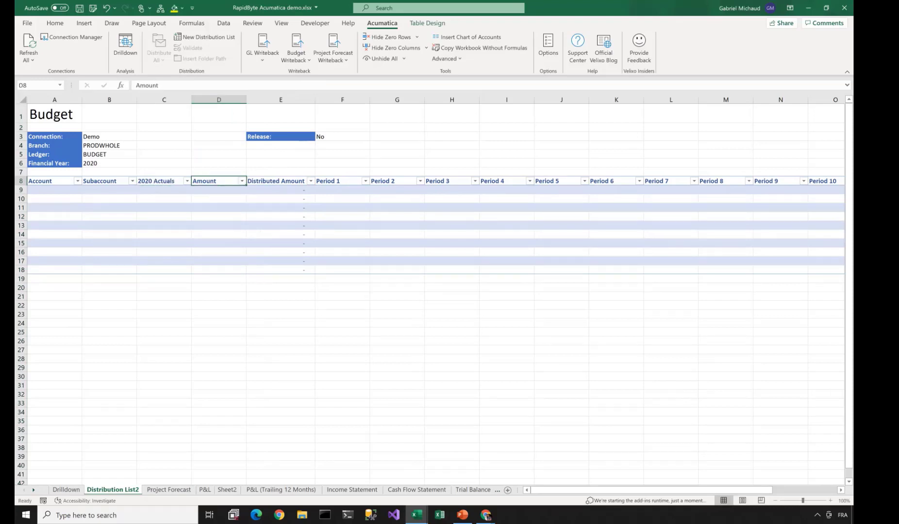
{"action": "key", "text": "Return"}
- Begin an ACCOUNTENDINGBALANCE formula under 2020 Actuals, cancel it, and view the 2020 Budget sheet
{"action": "type", "text": "=ACCOUNY"}
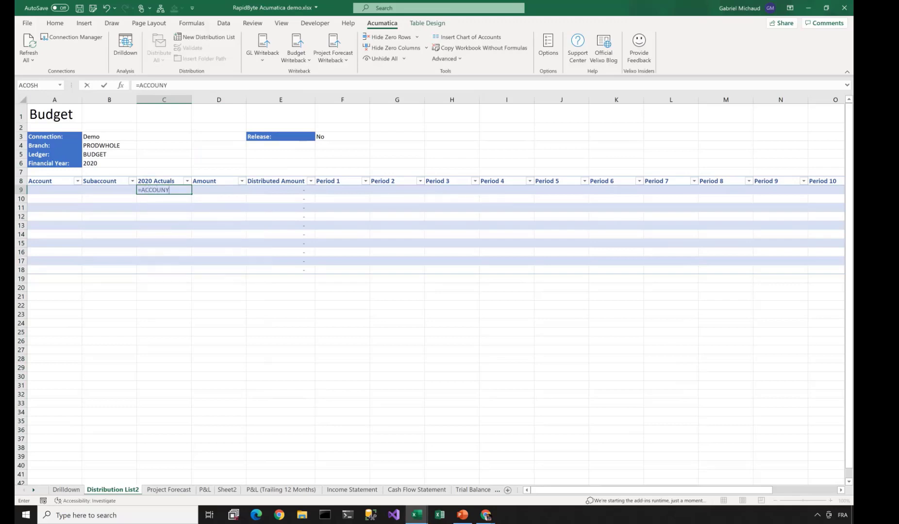
{"action": "key", "text": "BackSpace"}
{"action": "type", "text": "TENDINGBALANC"}
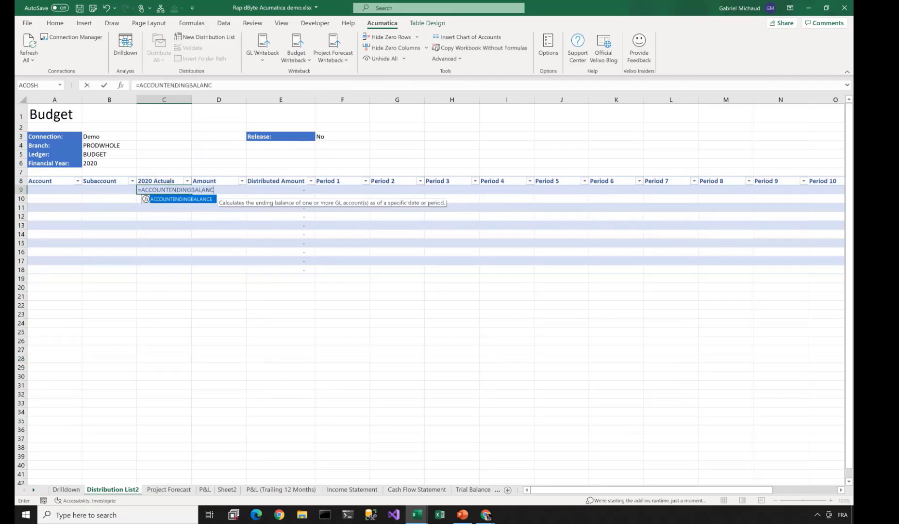
{"action": "key", "text": "Tab"}
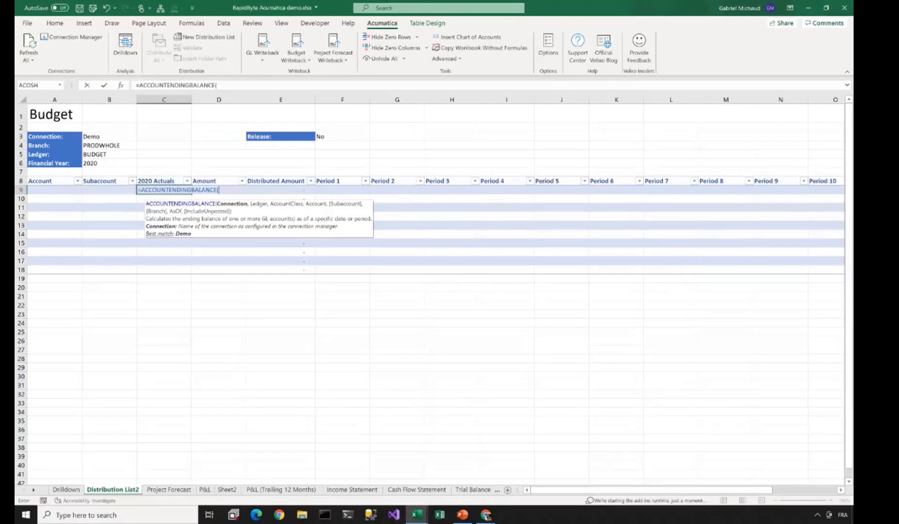
{"action": "key", "text": "Escape"}
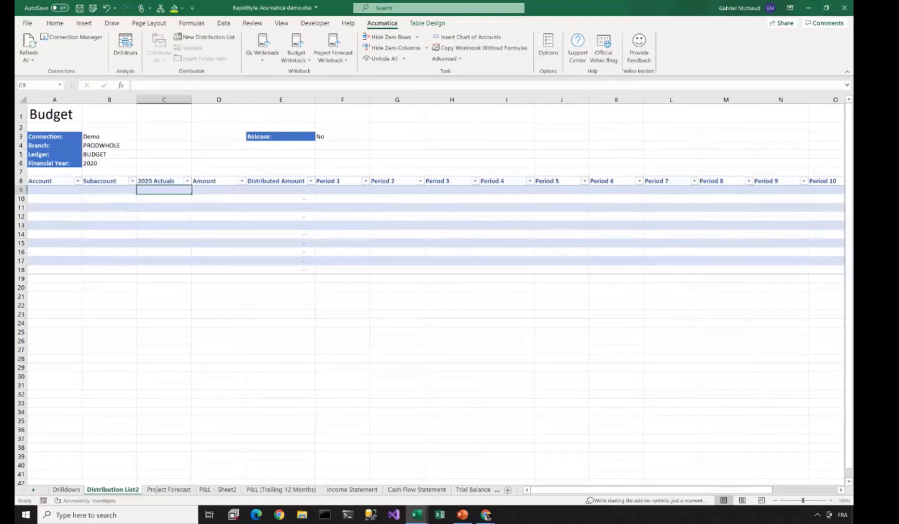
{"action": "left_click_drag", "start_coordinate": [518, 490], "coordinate": [632, 490]}
{"action": "left_click", "coordinate": [516, 490]}
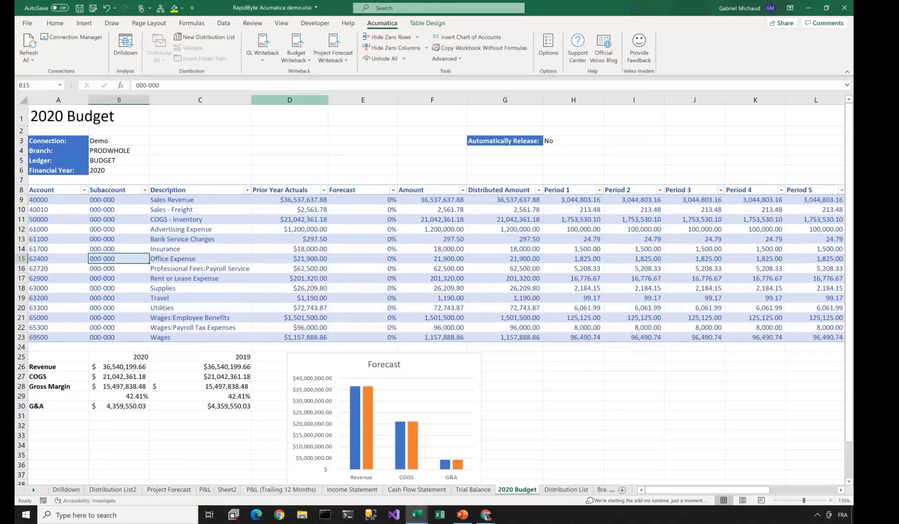
{"action": "left_click_drag", "start_coordinate": [290, 99], "coordinate": [362, 100]}
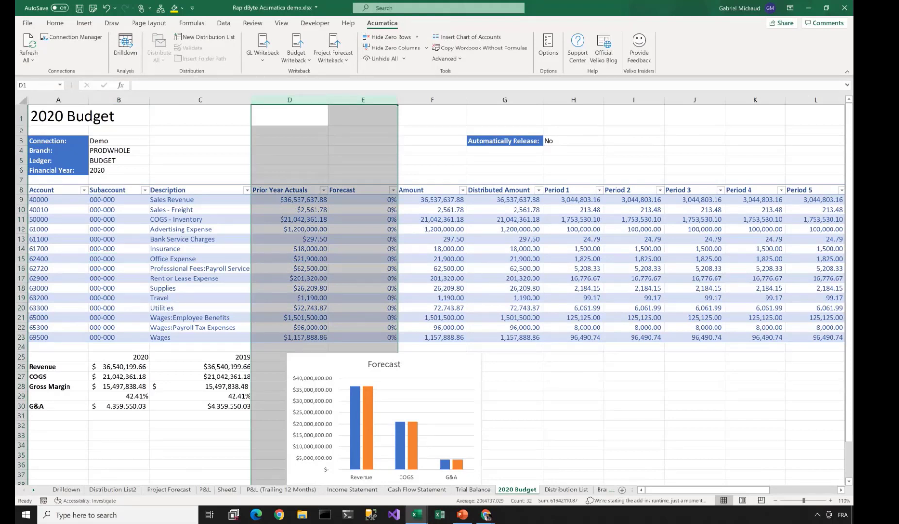
{"action": "left_click", "coordinate": [290, 200]}
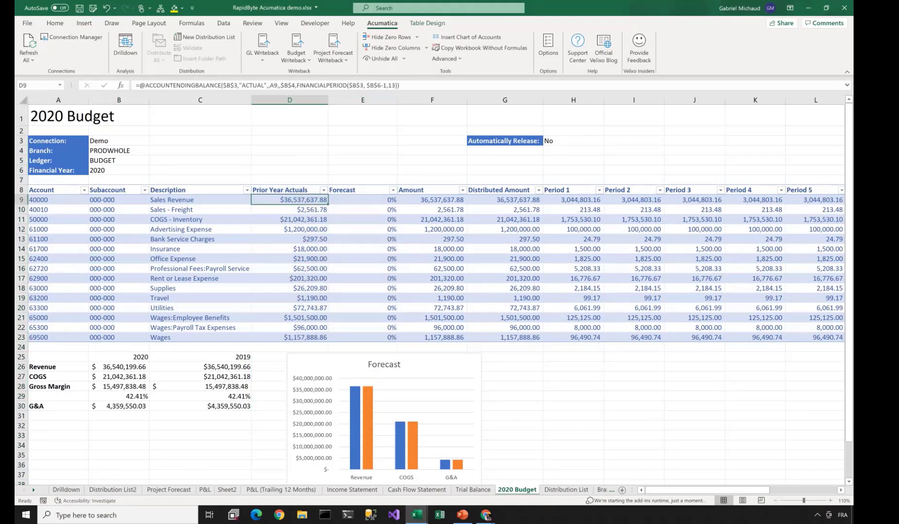
{"action": "key", "text": "F2"}
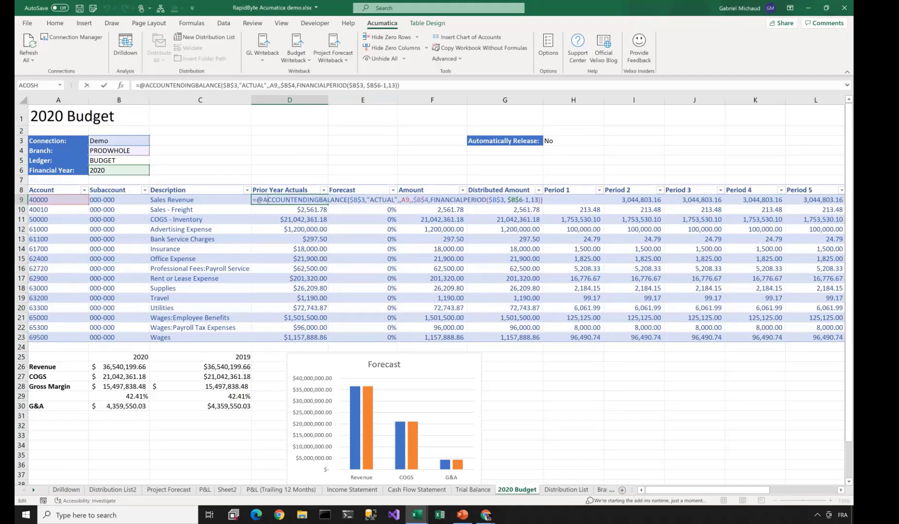
{"action": "left_click_drag", "start_coordinate": [263, 200], "coordinate": [348, 200]}
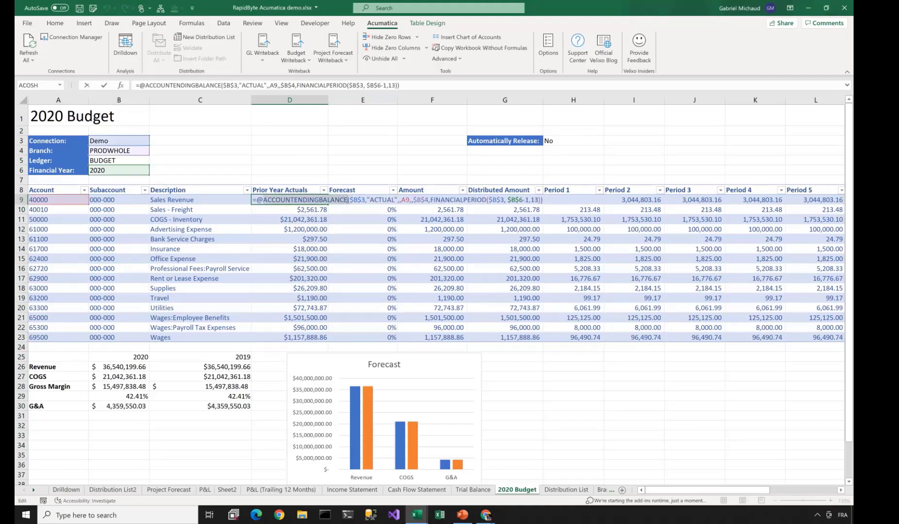
- Enter forecast increases of 6, 3, 2 and 4 percent in E9:E12 for the first four accounts
{"action": "key", "text": "Escape"}
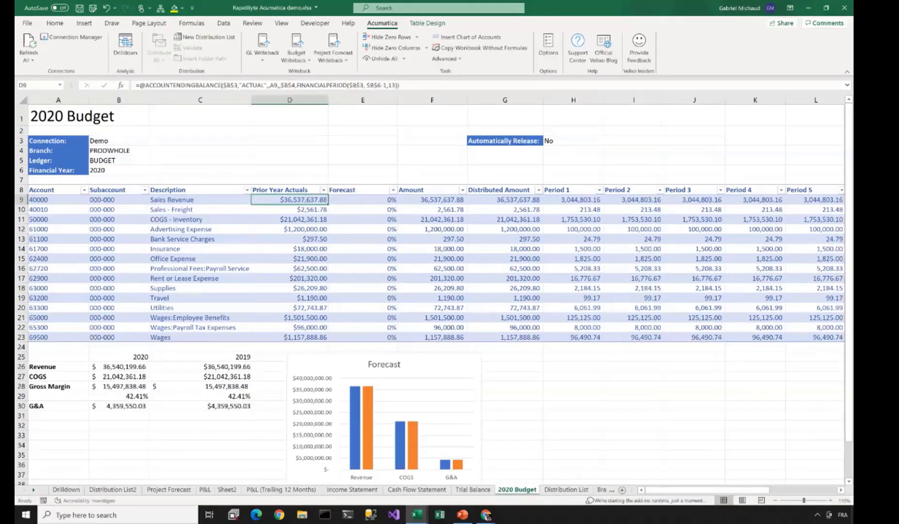
{"action": "left_click", "coordinate": [362, 200]}
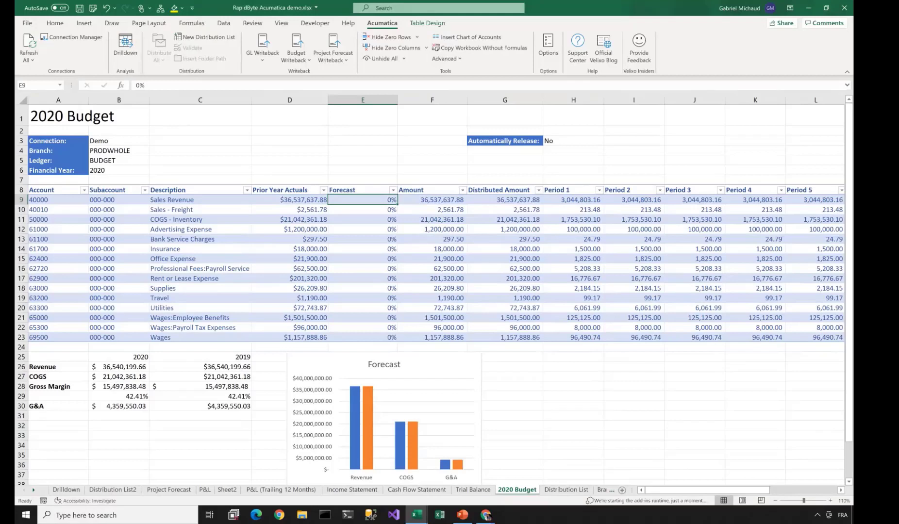
{"action": "type", "text": "6"}
{"action": "key", "text": "Return"}
{"action": "type", "text": "3"}
{"action": "key", "text": "Return"}
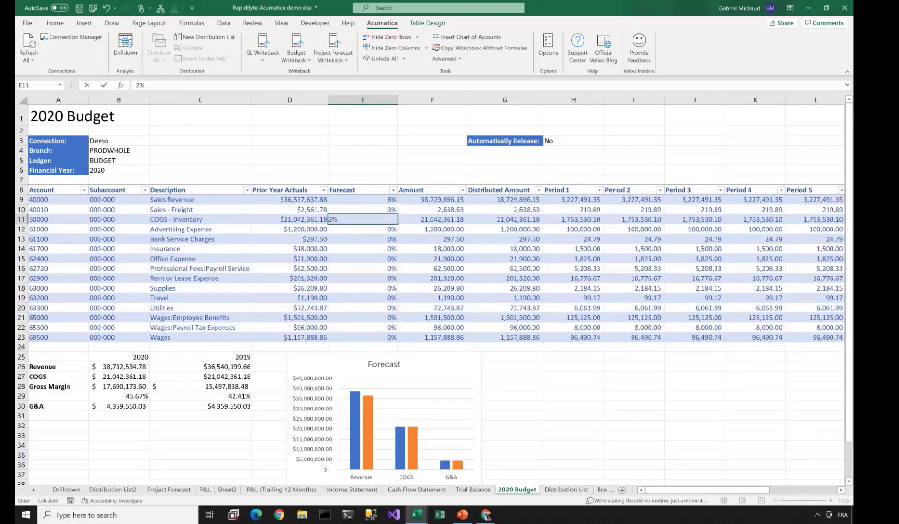
{"action": "type", "text": "2"}
{"action": "key", "text": "Return"}
{"action": "type", "text": "4"}
{"action": "key", "text": "Return"}
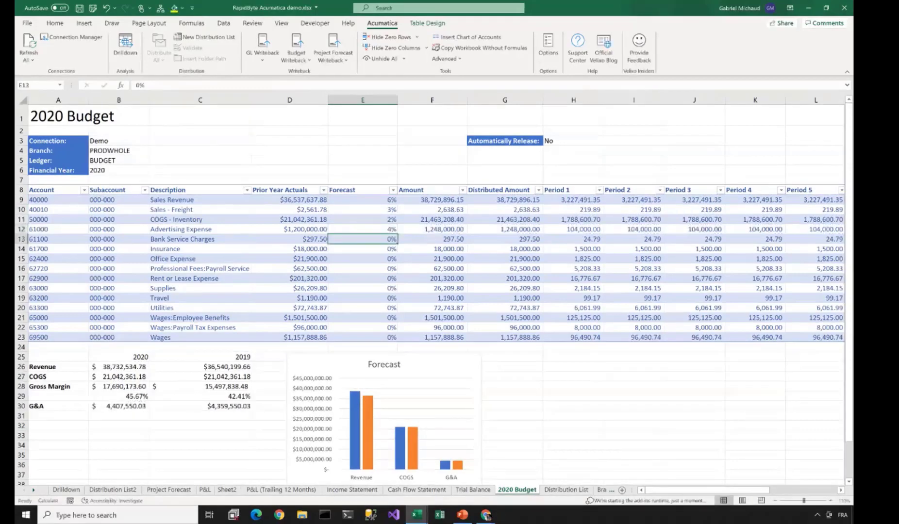
{"action": "left_click_drag", "start_coordinate": [573, 99], "coordinate": [820, 100]}
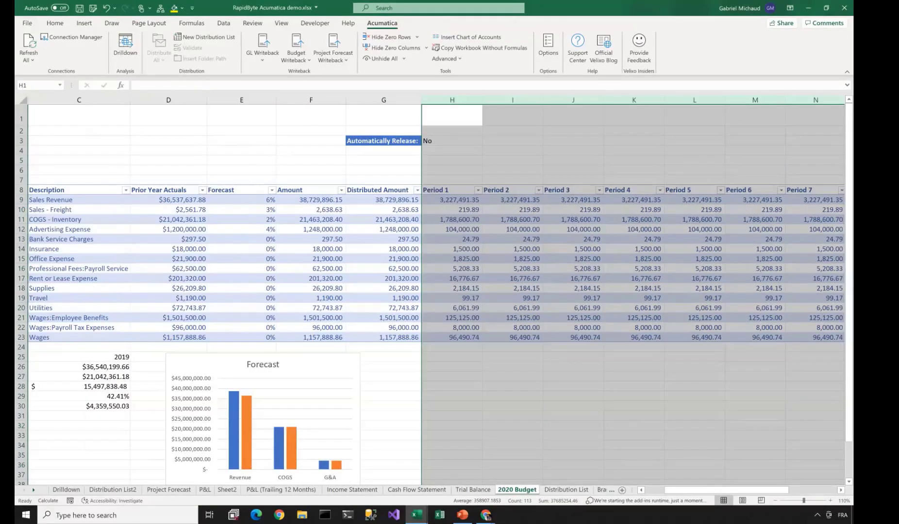
{"action": "left_click", "coordinate": [452, 200]}
{"action": "key", "text": "Right"}
{"action": "key", "text": "Right"}
{"action": "key", "text": "Right"}
{"action": "key", "text": "Right"}
{"action": "key", "text": "Right"}
{"action": "key", "text": "Right"}
{"action": "key", "text": "Right"}
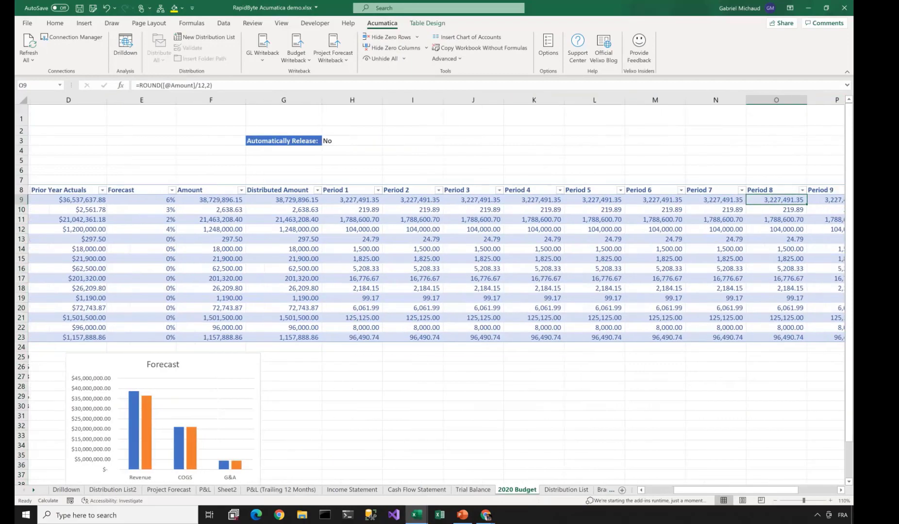
{"action": "key", "text": "Right"}
{"action": "key", "text": "Right"}
{"action": "key", "text": "Right"}
{"action": "key", "text": "Right"}
{"action": "key", "text": "Right"}
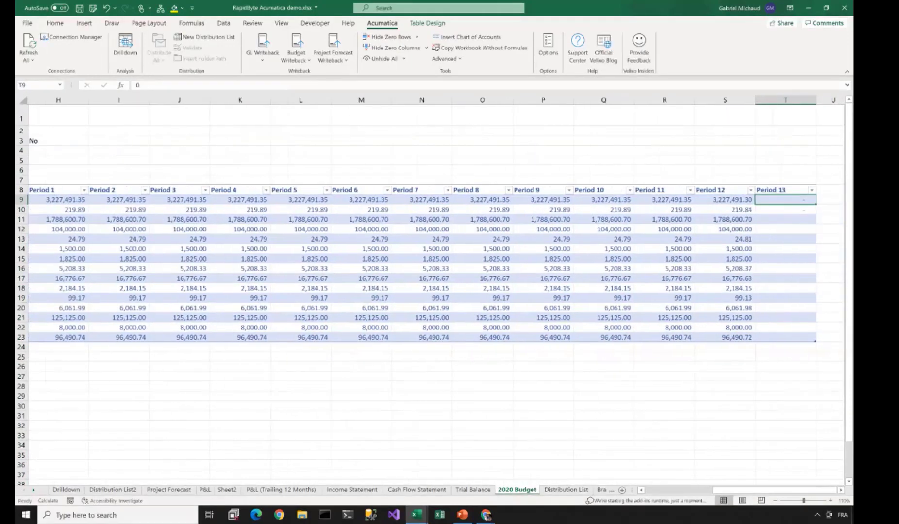
{"action": "scroll", "coordinate": [436, 292], "scroll_direction": "left", "scroll_amount": 5}
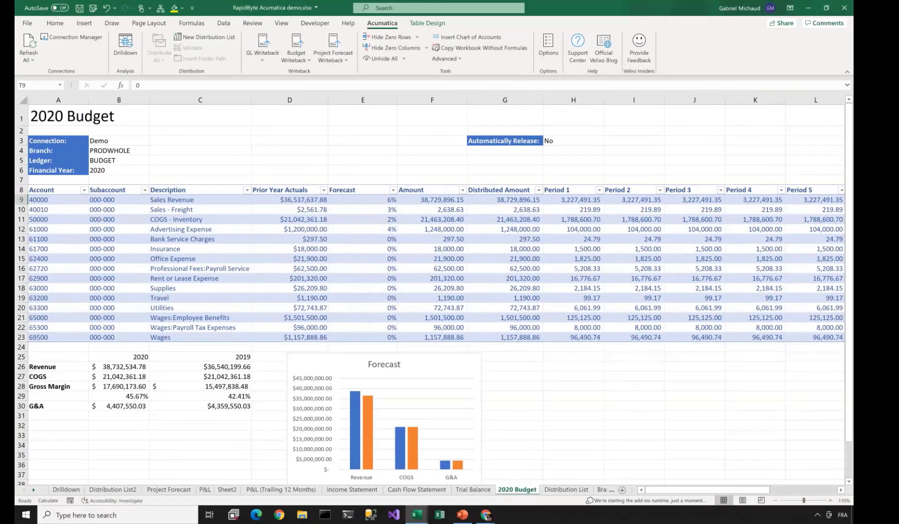
{"action": "double_click", "coordinate": [567, 200]}
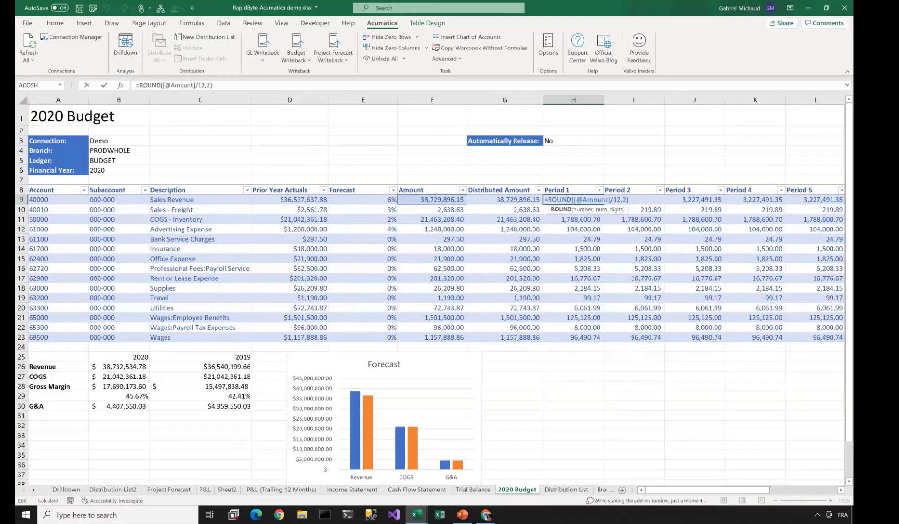
{"action": "key", "text": "Escape"}
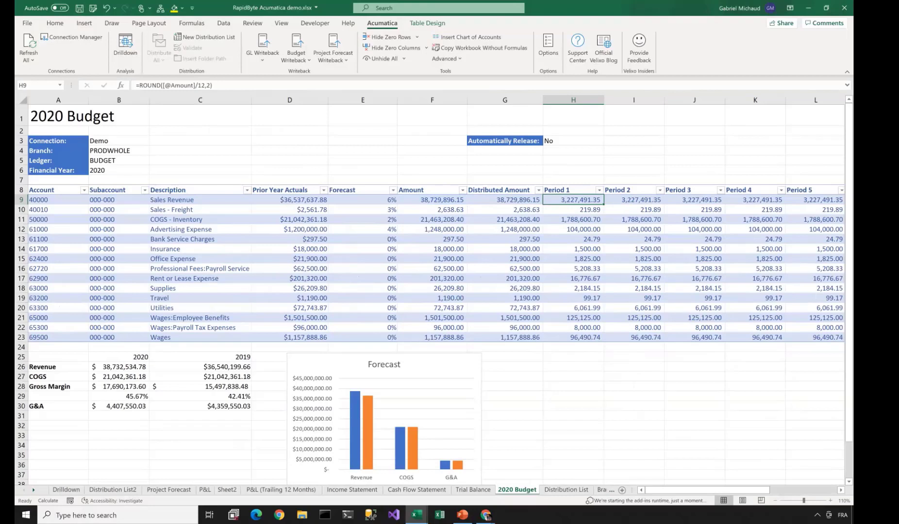
{"action": "type", "text": "="}
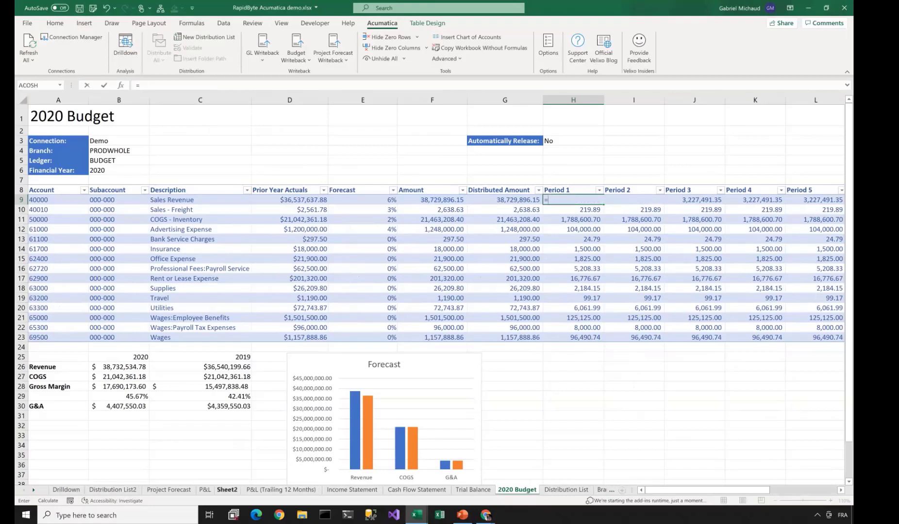
{"action": "key", "text": "Escape"}
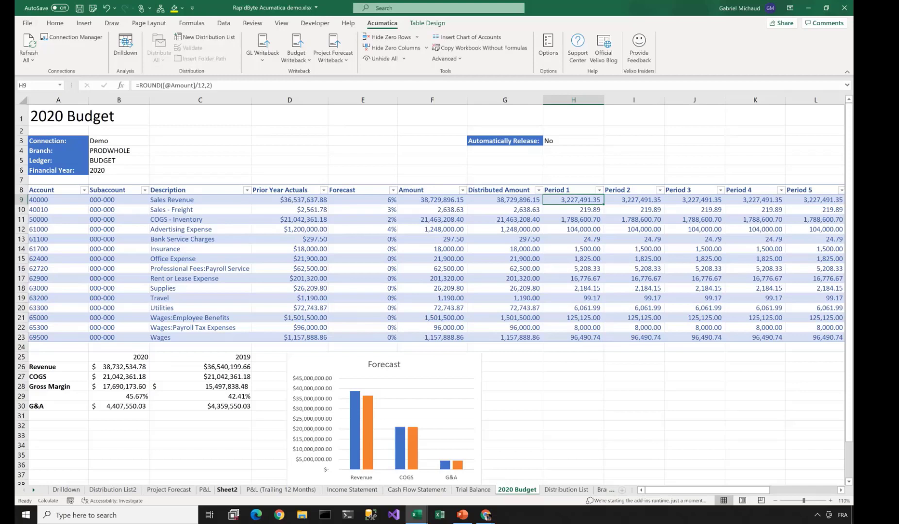
- Import the 2020 Budget worksheet into Acumatica via Budget Writeback and dismiss the success message
{"action": "left_click", "coordinate": [296, 54]}
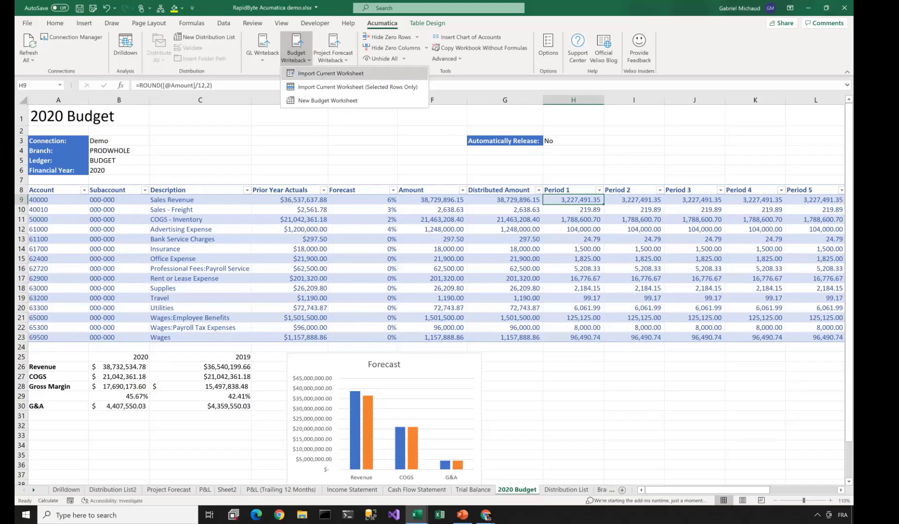
{"action": "left_click", "coordinate": [330, 74]}
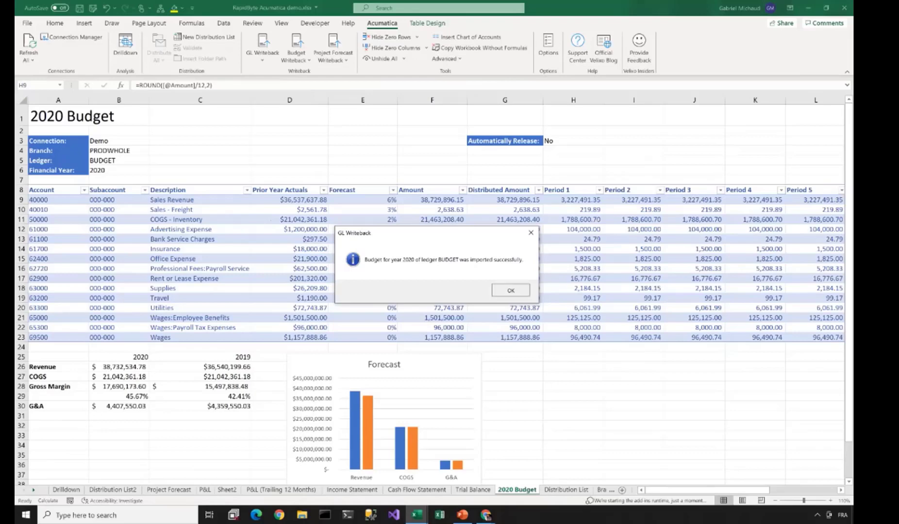
{"action": "key", "text": "Return"}
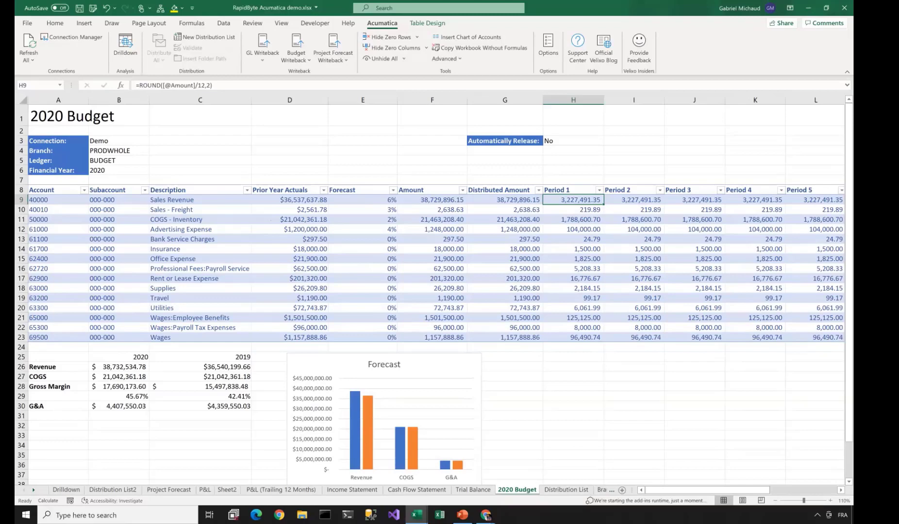
{"action": "key", "text": "alt+Tab"}
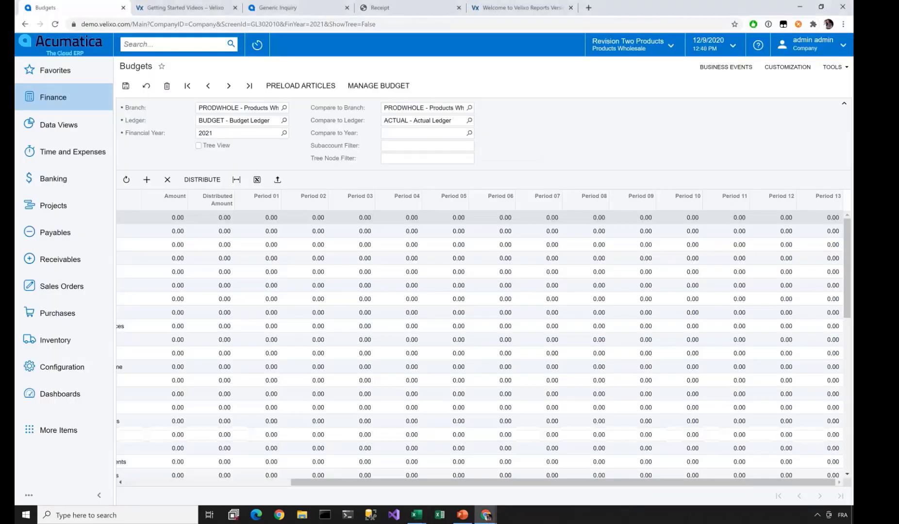
- Switch from the Acumatica Budgets page back to the Excel 2020 Budget sheet
{"action": "key", "text": "alt+Tab"}
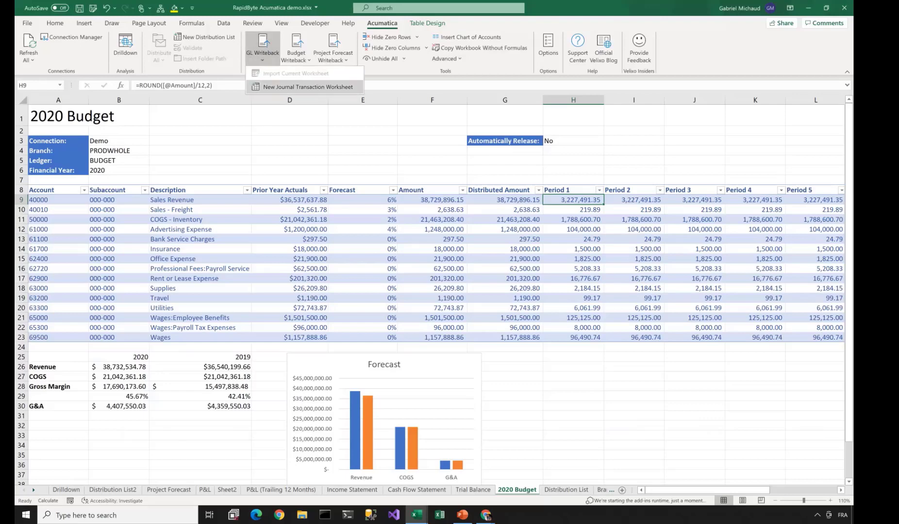
- Create a new GL Journal Transaction worksheet from the Acumatica ribbon
{"action": "left_click", "coordinate": [263, 46]}
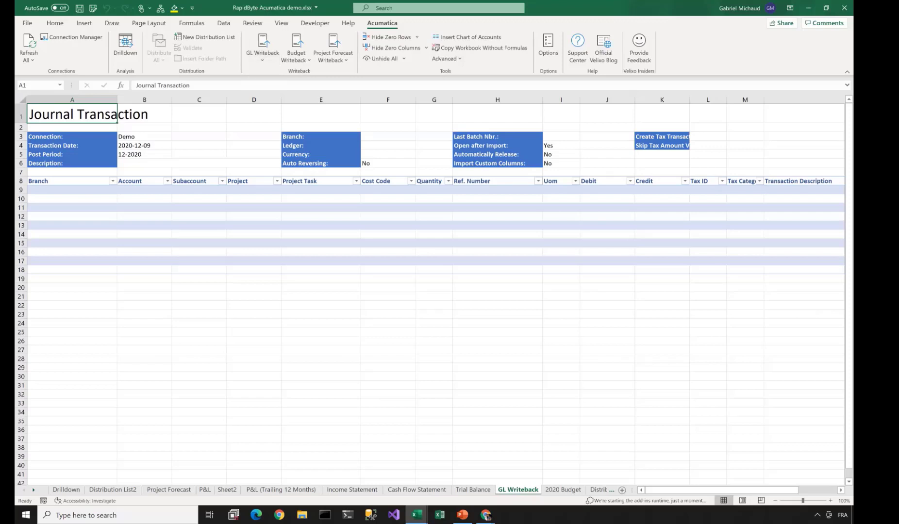
- Enter journal line 1: branch PRODWHOLE, account 40010, subaccount CON-000, debit 1
{"action": "left_click", "coordinate": [72, 190]}
{"action": "type", "text": "PRODWHOLE"}
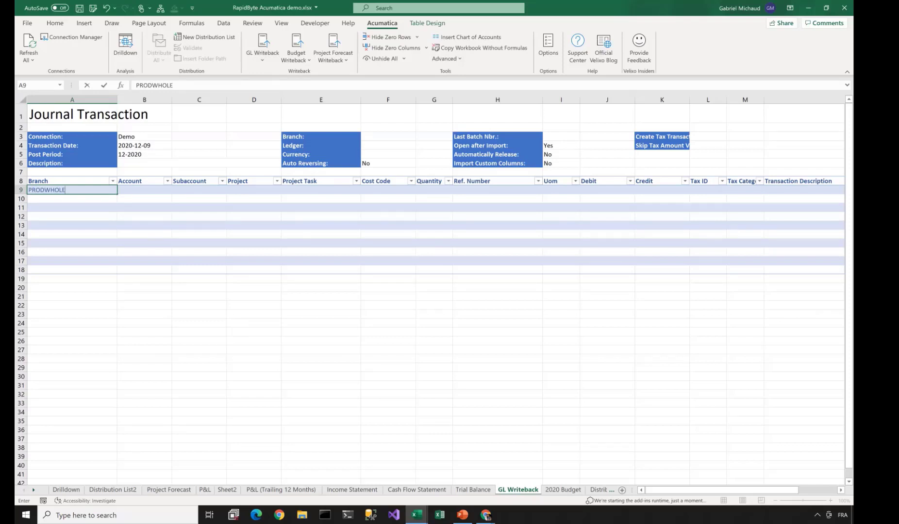
{"action": "key", "text": "Tab"}
{"action": "type", "text": "40010"}
{"action": "key", "text": "Tab"}
{"action": "type", "text": "CON-000"}
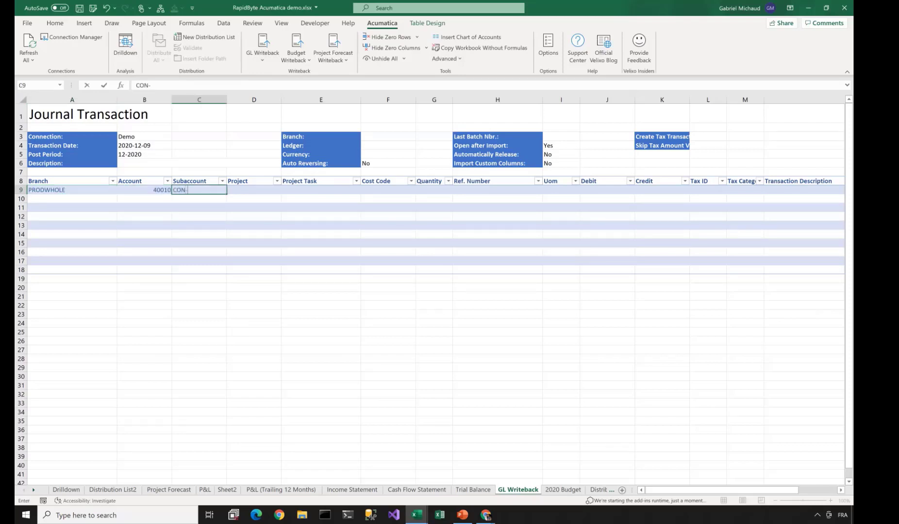
{"action": "key", "text": "Tab"}
{"action": "key", "text": "Tab"}
{"action": "key", "text": "Tab"}
{"action": "key", "text": "Tab"}
{"action": "key", "text": "Tab"}
- Enter journal line 2: branch PRODWHOLE, account 40010, subaccount ELE-000, credit 1
{"action": "key", "text": "Tab"}
{"action": "key", "text": "Tab"}
{"action": "type", "text": "1"}
{"action": "key", "text": "Return"}
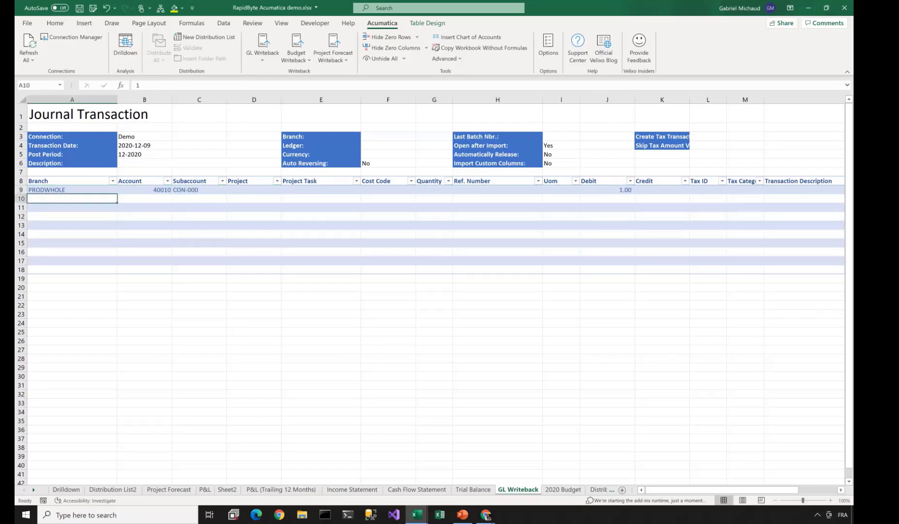
{"action": "type", "text": "PRODWHOLE"}
{"action": "key", "text": "Tab"}
{"action": "type", "text": "40010"}
{"action": "key", "text": "Tab"}
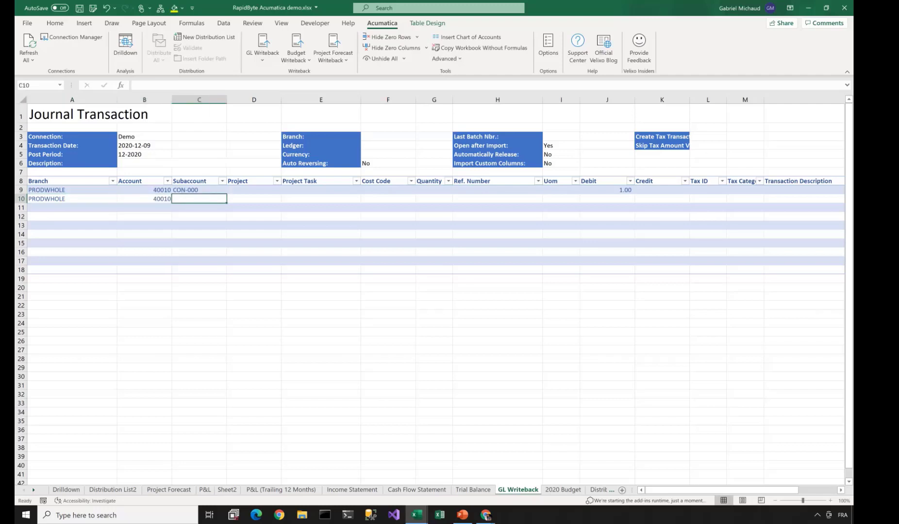
{"action": "type", "text": "ELE-000"}
{"action": "key", "text": "Tab"}
{"action": "key", "text": "Tab"}
{"action": "key", "text": "Tab"}
{"action": "key", "text": "Tab"}
{"action": "key", "text": "Tab"}
{"action": "key", "text": "Tab"}
{"action": "key", "text": "Tab"}
{"action": "key", "text": "Tab"}
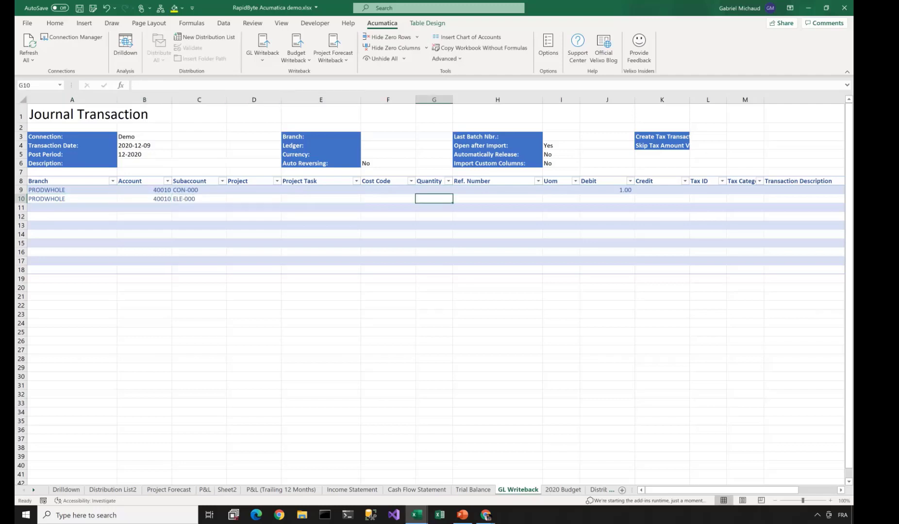
{"action": "type", "text": "1"}
{"action": "key", "text": "ctrl+Return"}
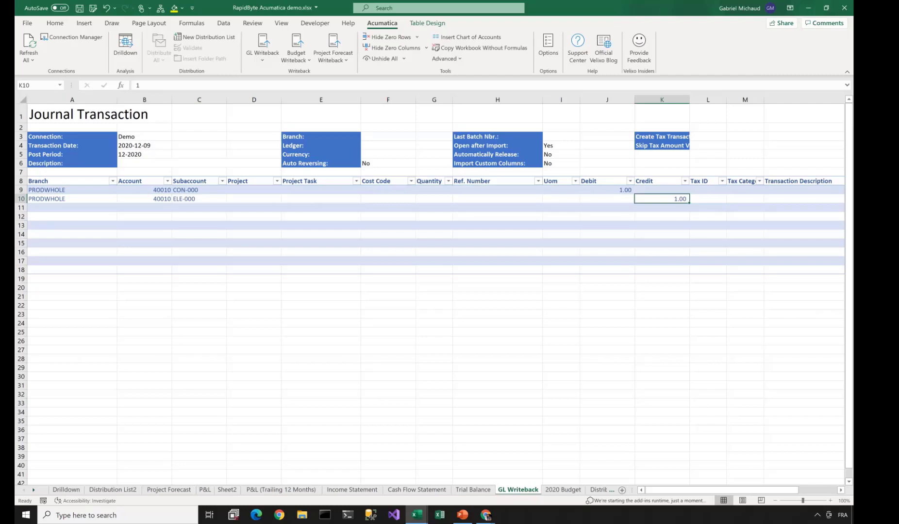
- Set header Branch PRODWHOLE, Ledger ACTUAL, Currency USD, and import the journal into Acumatica
{"action": "left_click", "coordinate": [388, 137]}
{"action": "type", "text": "PRODWHOLE"}
{"action": "key", "text": "Return"}
{"action": "type", "text": "ACTUAL"}
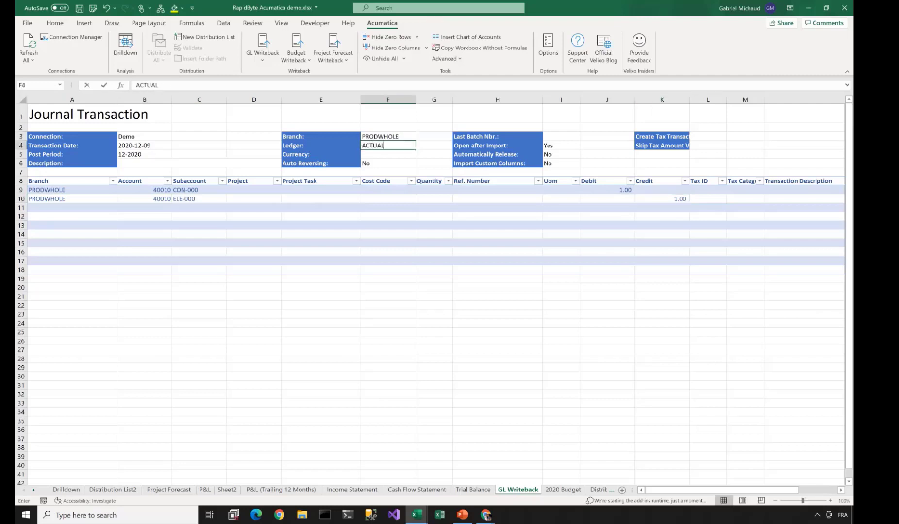
{"action": "key", "text": "Return"}
{"action": "type", "text": "USD"}
{"action": "key", "text": "Return"}
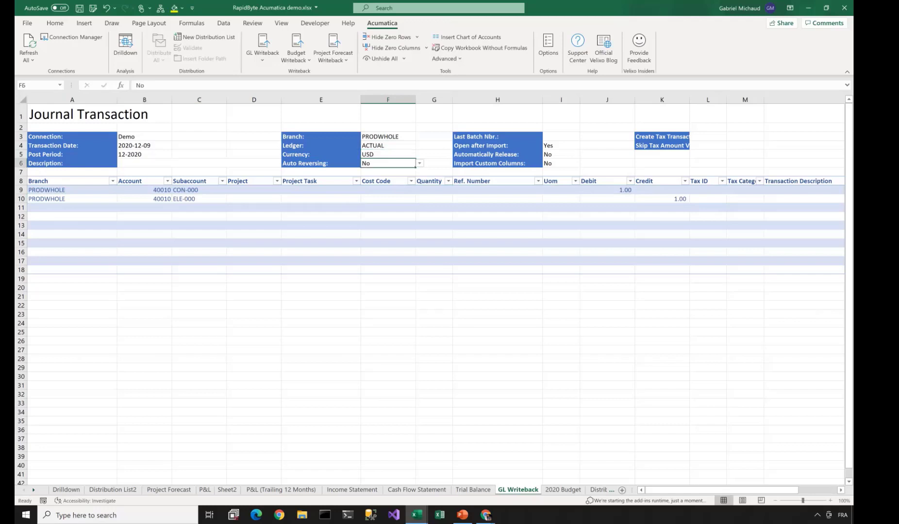
{"action": "left_click", "coordinate": [262, 52]}
{"action": "left_click", "coordinate": [300, 87]}
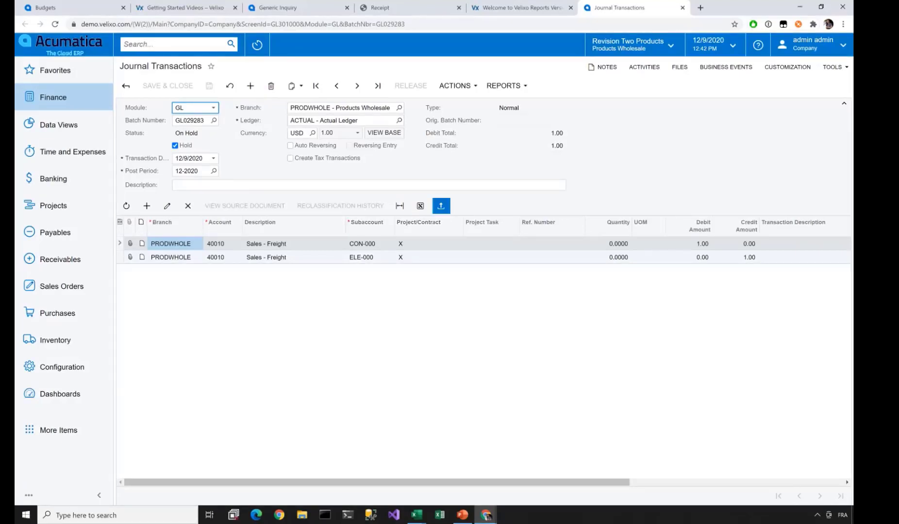
- Minimize Chrome after reviewing the imported journal batch, returning to Excel
{"action": "left_click", "coordinate": [799, 7]}
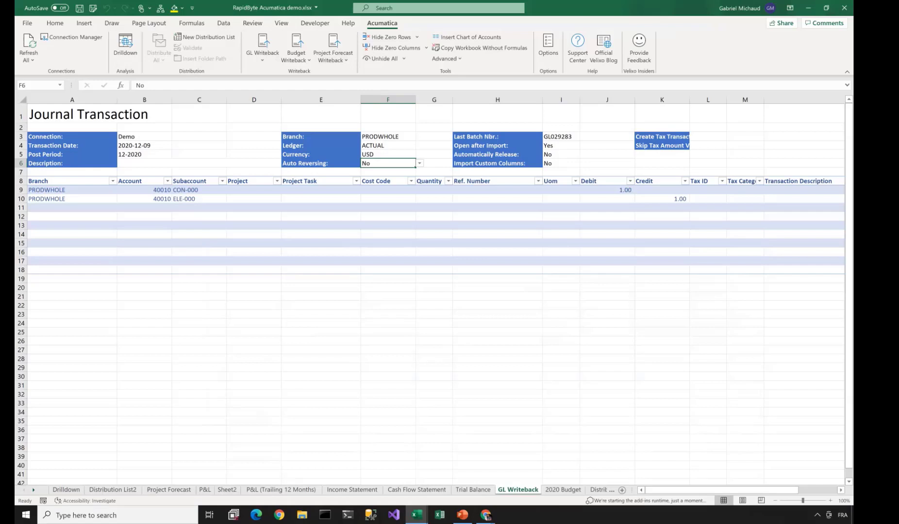
- Show the Profit & Loss sheet with cell K14 selected, then move over to PowerPoint
{"action": "left_click", "coordinate": [205, 489]}
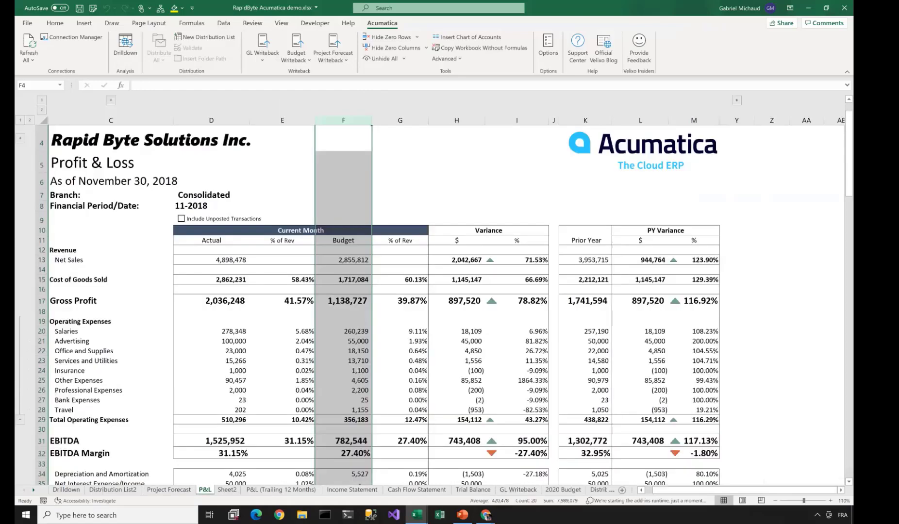
{"action": "left_click", "coordinate": [585, 270]}
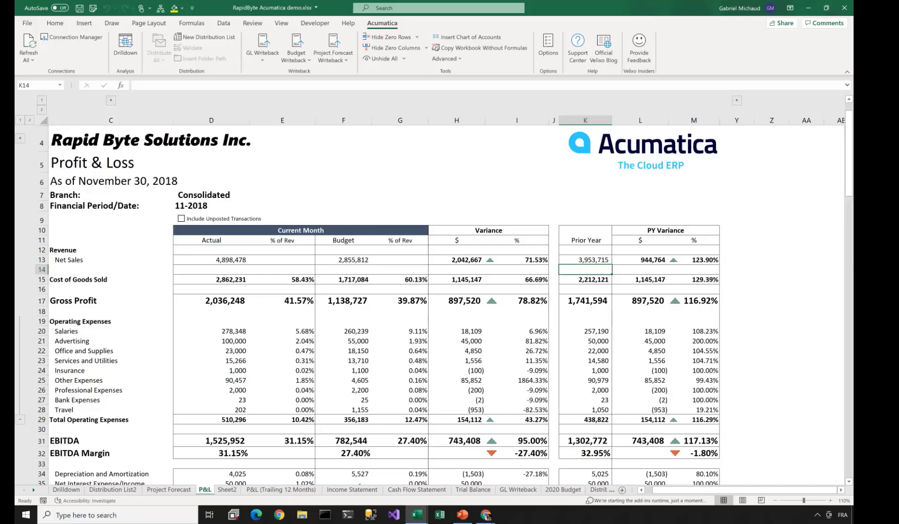
{"action": "key", "text": "alt+Tab"}
{"action": "key", "text": "alt+Tab"}
{"action": "key", "text": "alt+Tab"}
{"action": "key", "text": "alt+Tab"}
{"action": "key", "text": "alt+Tab"}
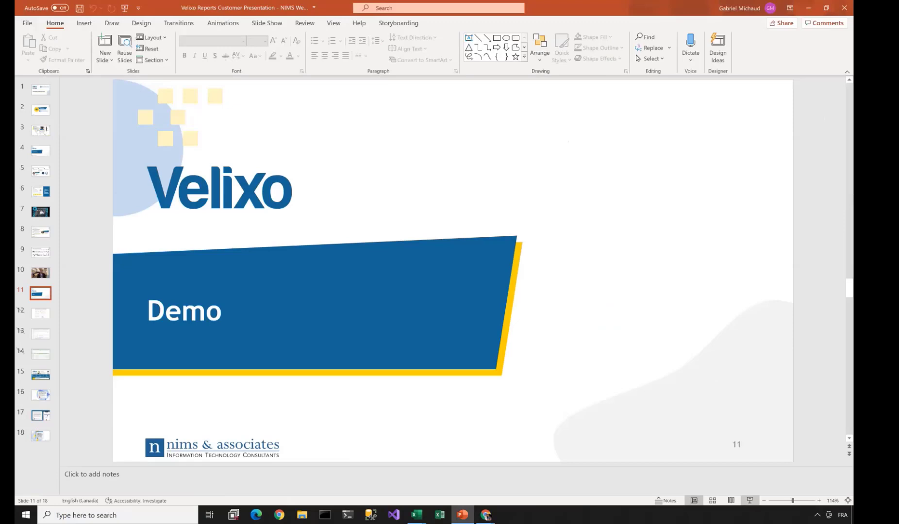
- Present the Velixo Reports Customer Presentation full screen from slide 11, 'Demo'
{"action": "left_click", "coordinate": [749, 501]}
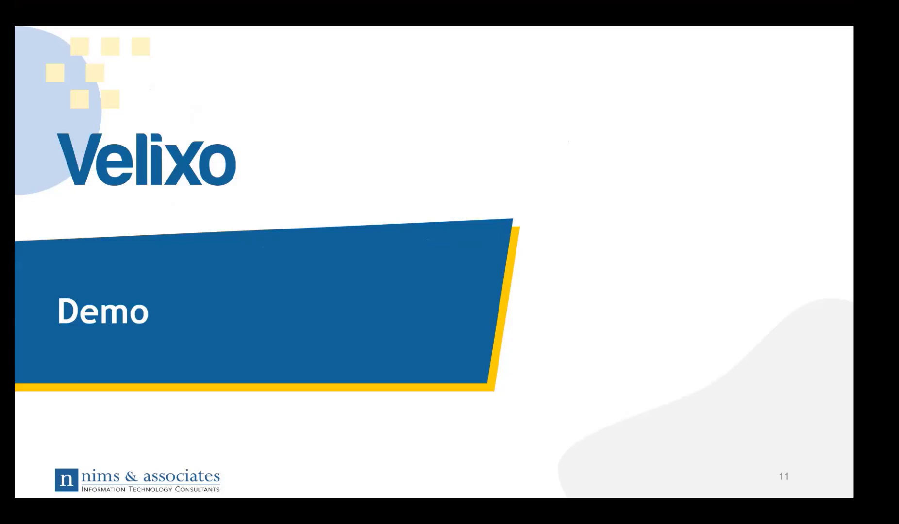